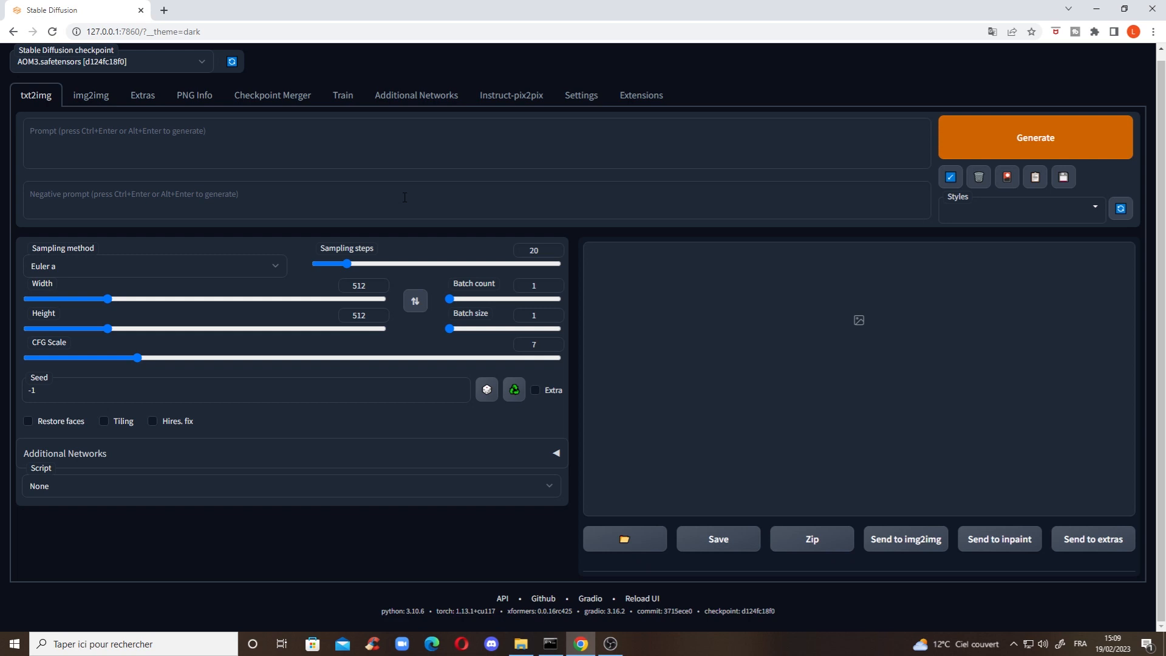
{"action": "left_click", "coordinate": [368, 285]}
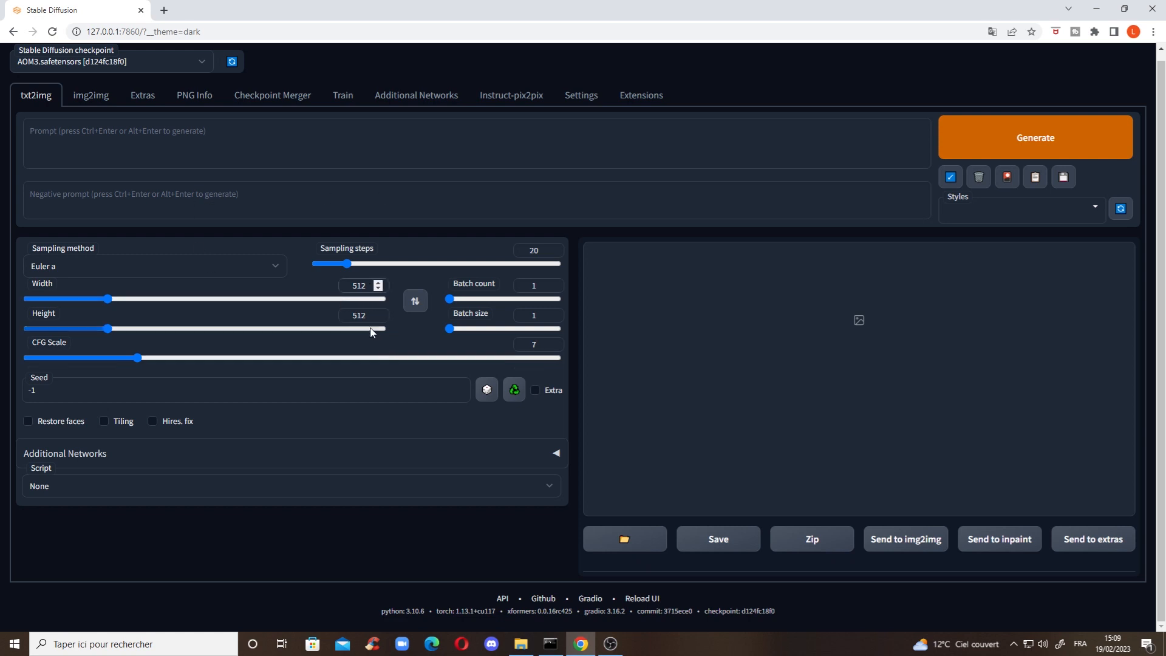
{"action": "left_click", "coordinate": [365, 315]}
{"action": "left_click", "coordinate": [415, 301]}
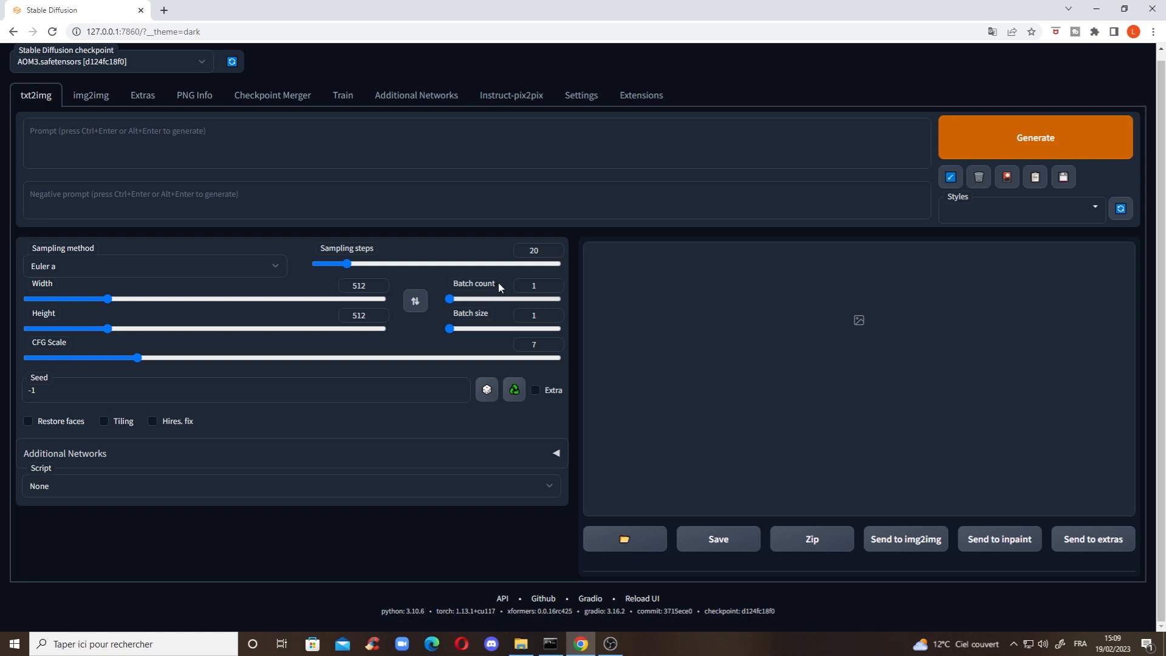
Try a batch size of 8 and a batch count of 31, restoring each to 1
{"action": "mouse_move", "coordinate": [450, 297]}
{"action": "left_mouse_down"}
{"action": "mouse_move", "coordinate": [560, 299]}
{"action": "mouse_move", "coordinate": [429, 303]}
{"action": "left_mouse_up"}
{"action": "left_click_drag", "start_coordinate": [450, 329], "coordinate": [542, 328]}
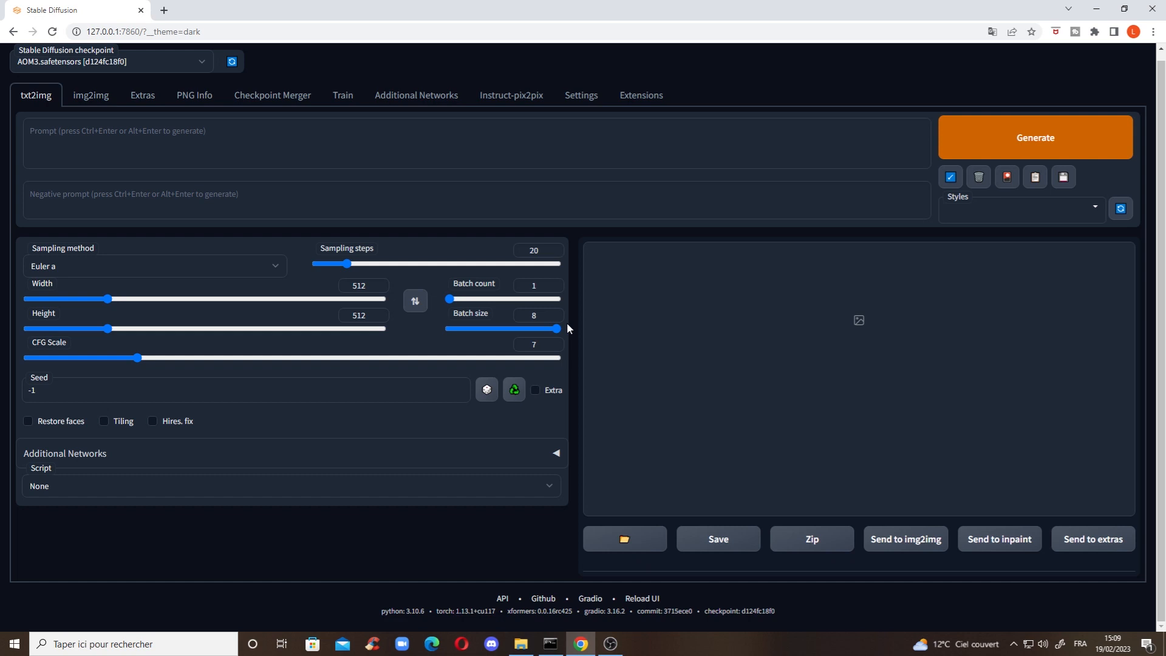
{"action": "left_click_drag", "start_coordinate": [555, 329], "coordinate": [449, 329]}
{"action": "left_click_drag", "start_coordinate": [450, 329], "coordinate": [484, 302]}
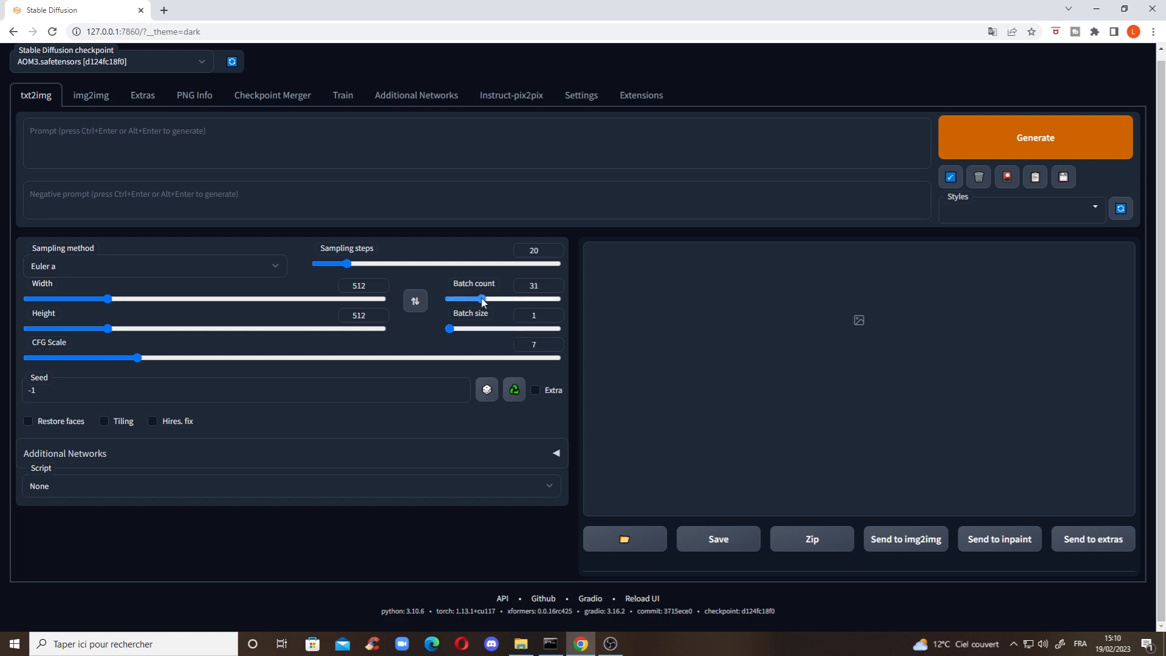
{"action": "left_click_drag", "start_coordinate": [483, 301], "coordinate": [402, 311]}
Try CFG scale values of 10 and 17, and set the CFG scale to 8
{"action": "left_click_drag", "start_coordinate": [138, 358], "coordinate": [191, 358]}
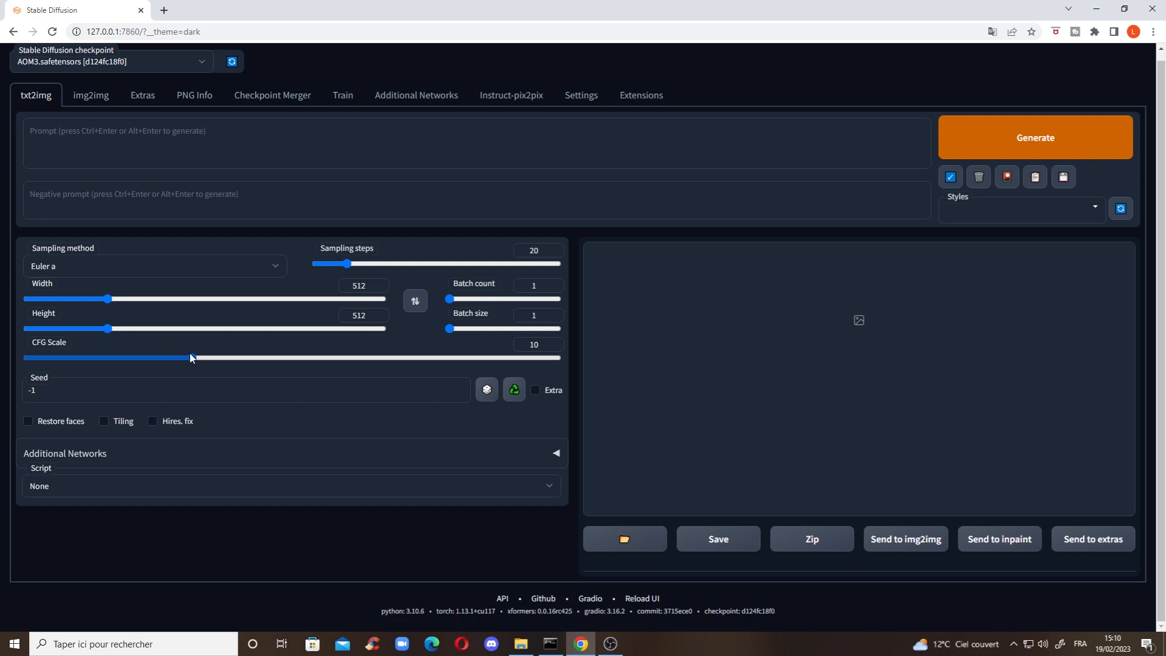
{"action": "left_click_drag", "start_coordinate": [190, 357], "coordinate": [161, 358]}
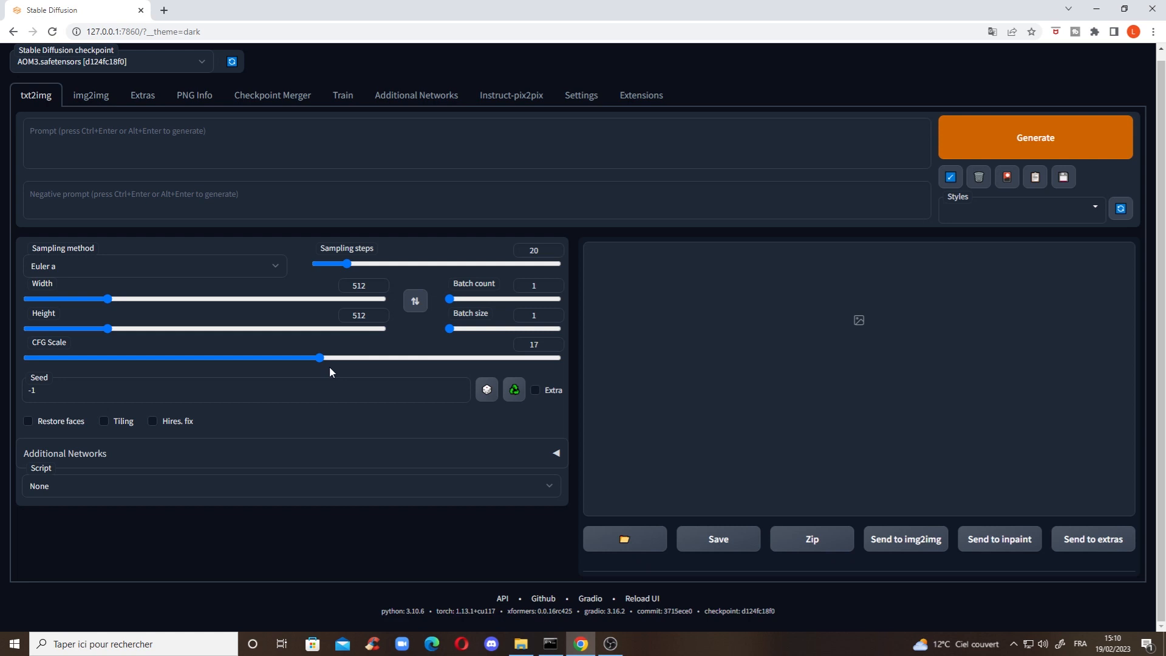
{"action": "left_click_drag", "start_coordinate": [311, 354], "coordinate": [156, 357]}
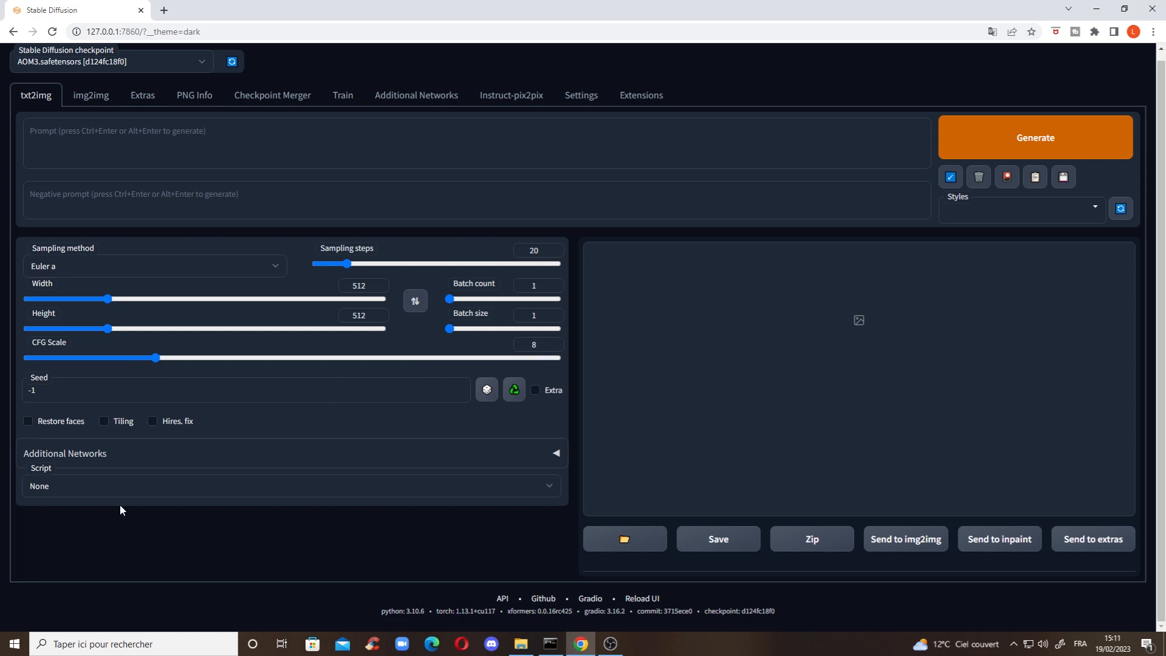
Show and hide the extra seed options, and toggle Tiling on and off
{"action": "left_click", "coordinate": [104, 383]}
{"action": "left_click", "coordinate": [118, 382]}
{"action": "left_click_drag", "start_coordinate": [104, 385], "coordinate": [28, 387]}
{"action": "left_click", "coordinate": [209, 374]}
{"action": "left_click", "coordinate": [536, 390]}
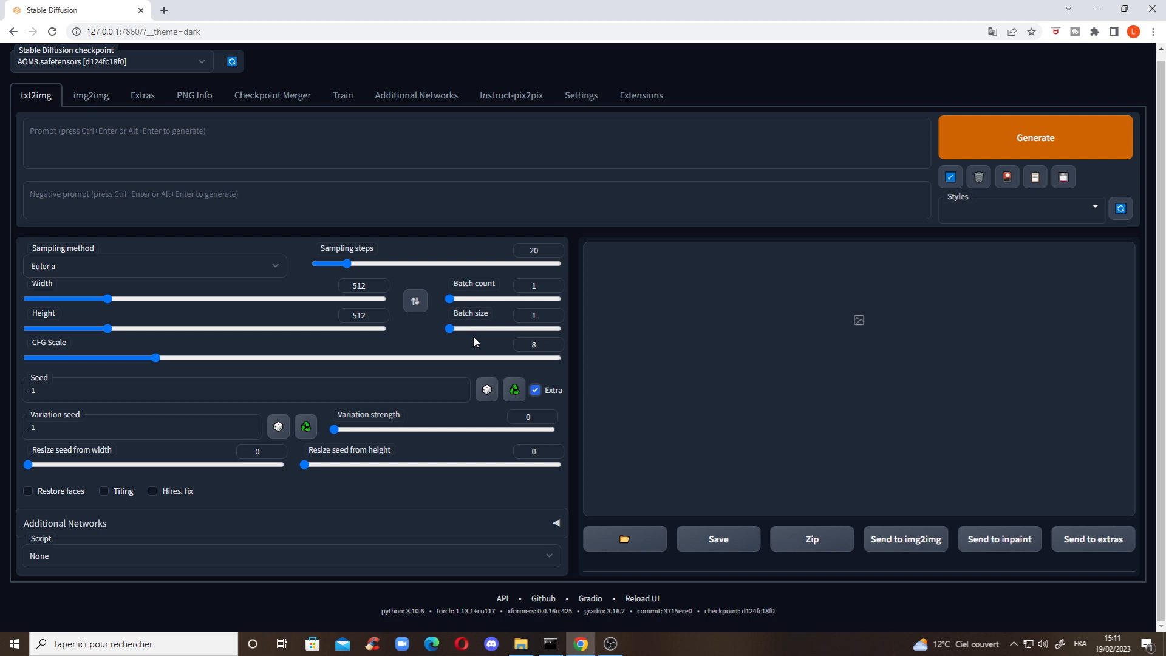
{"action": "left_click", "coordinate": [535, 391]}
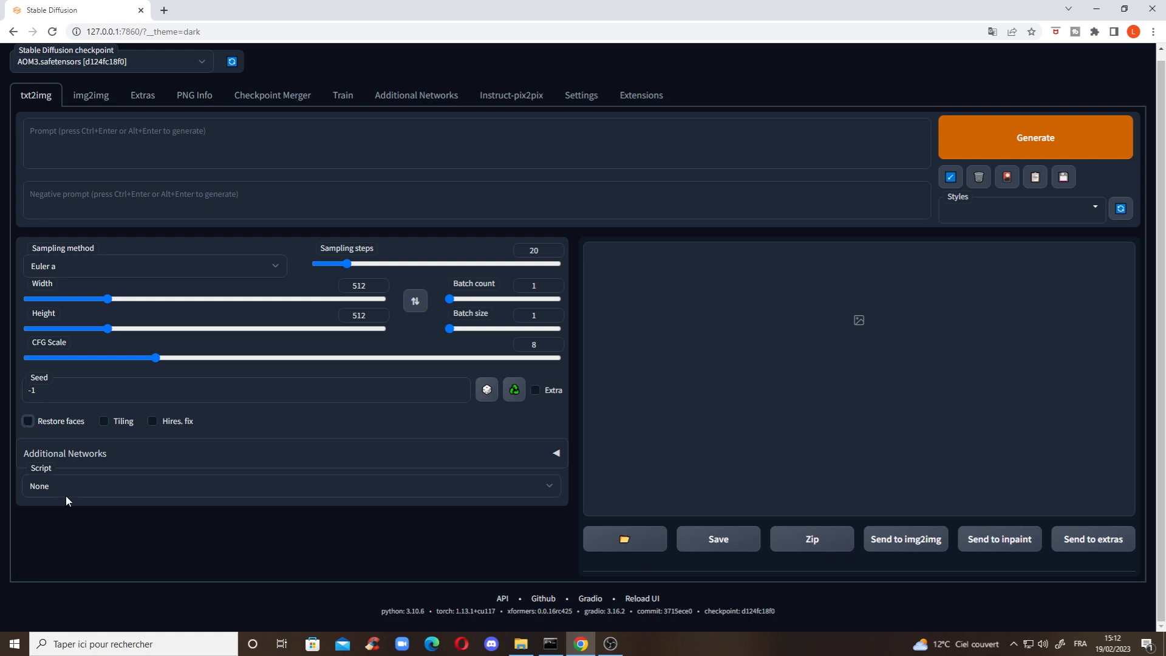
{"action": "left_click", "coordinate": [106, 428]}
{"action": "left_click", "coordinate": [105, 426]}
Enable Hires. fix and compare the sample images of the available upscalers, keeping Latent selected
{"action": "left_click", "coordinate": [153, 422]}
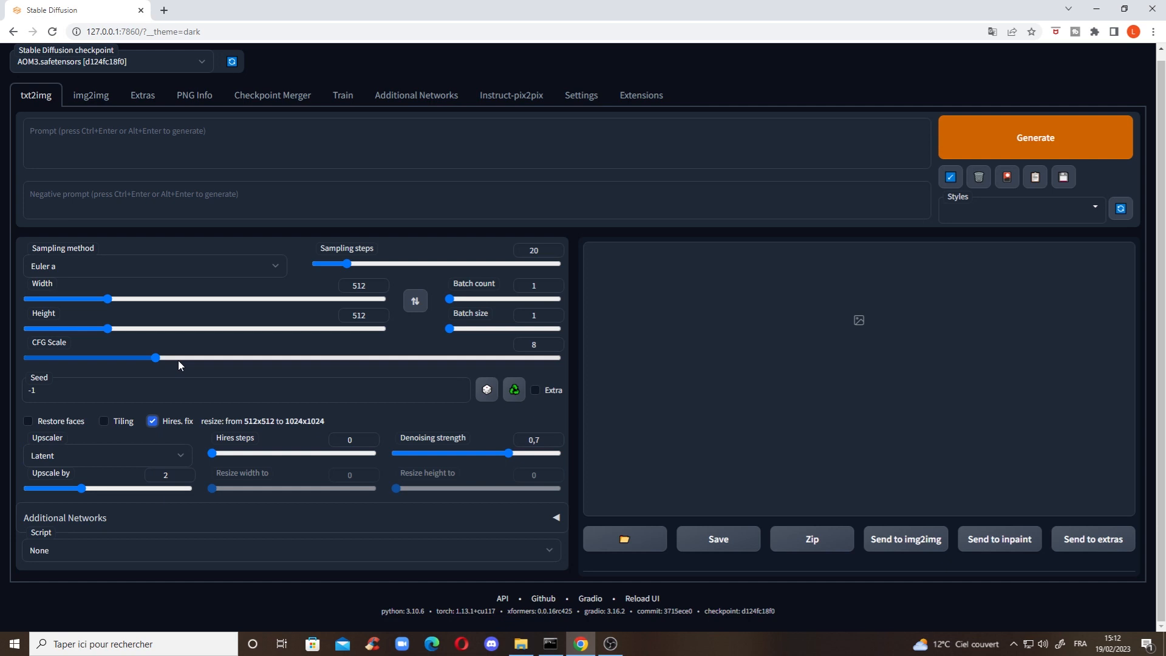
{"action": "left_click", "coordinate": [122, 455]}
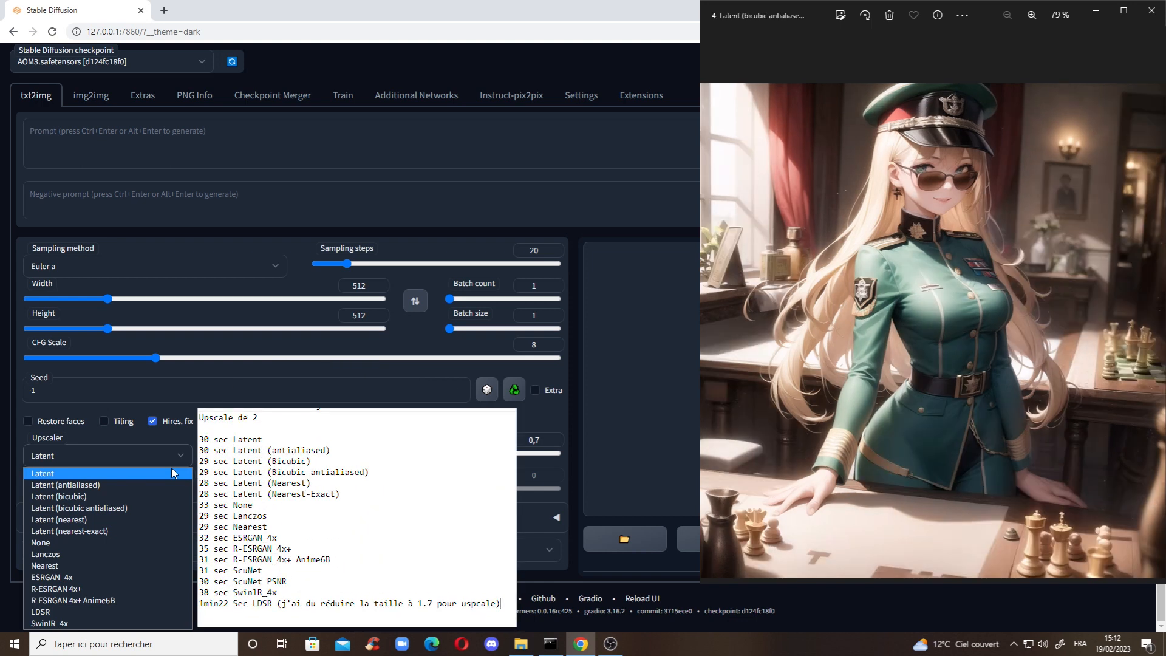
{"action": "key", "text": "Right"}
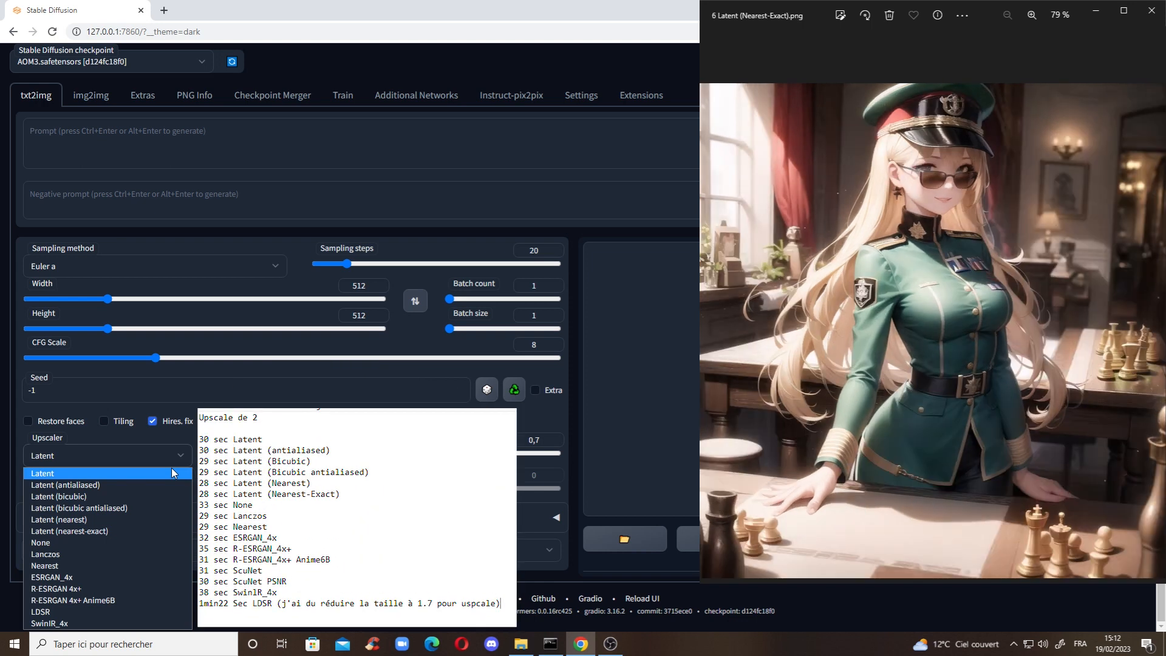
{"action": "key", "text": "Right"}
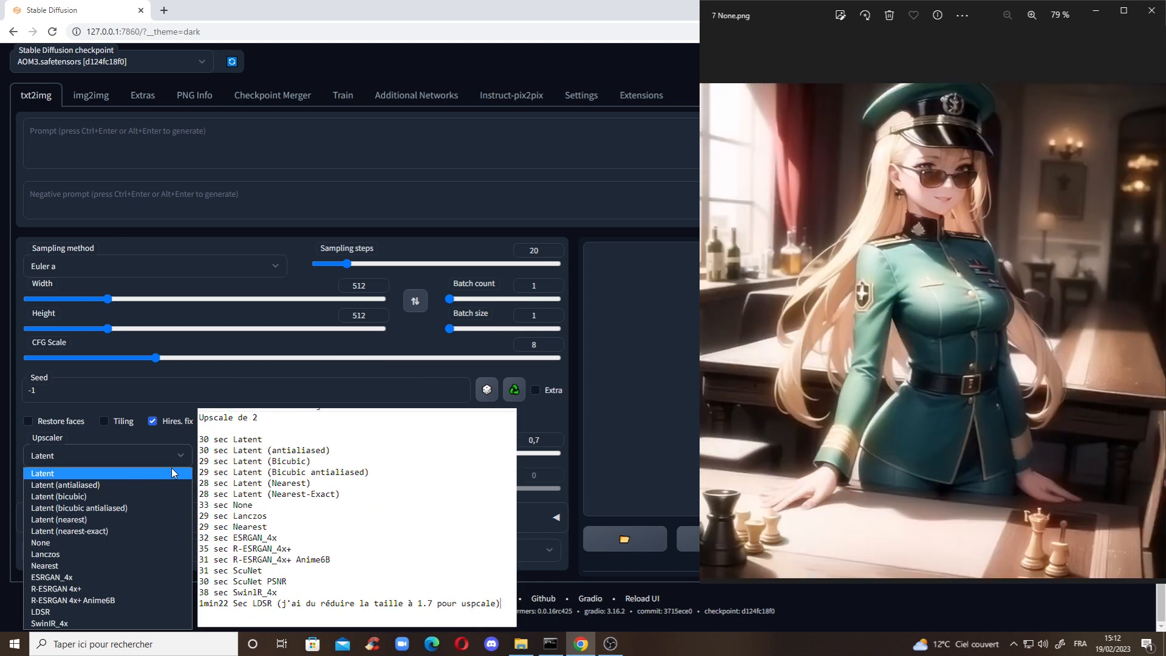
{"action": "key", "text": "Right"}
{"action": "key", "text": "Right"}
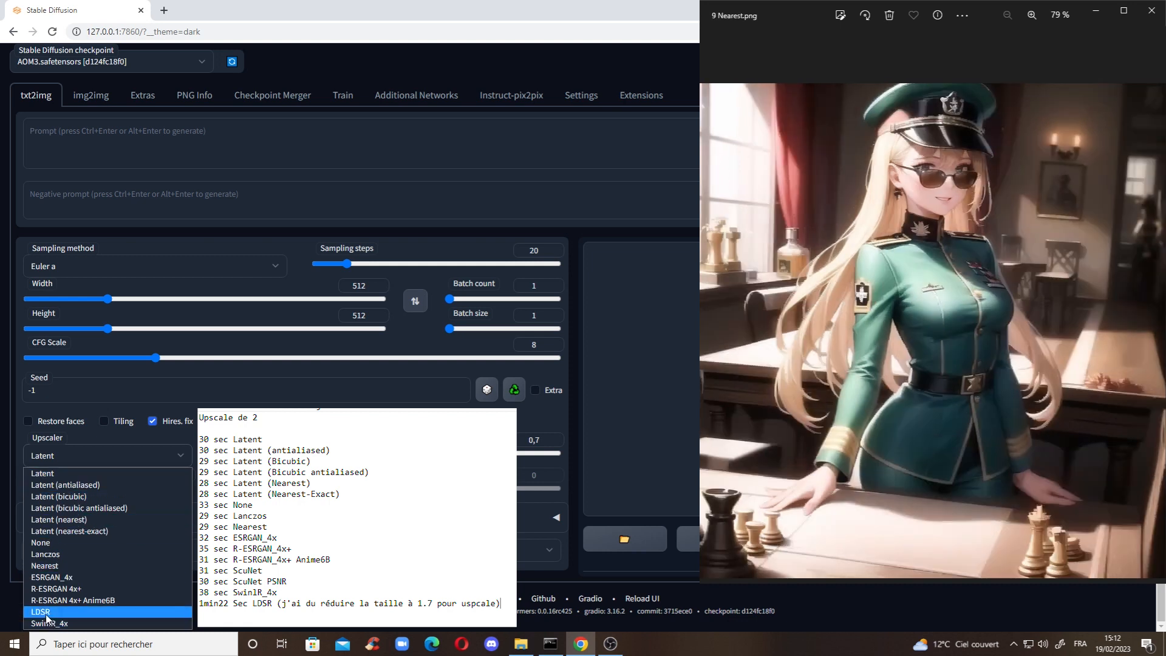
{"action": "key", "text": "Right"}
{"action": "key", "text": "Right"}
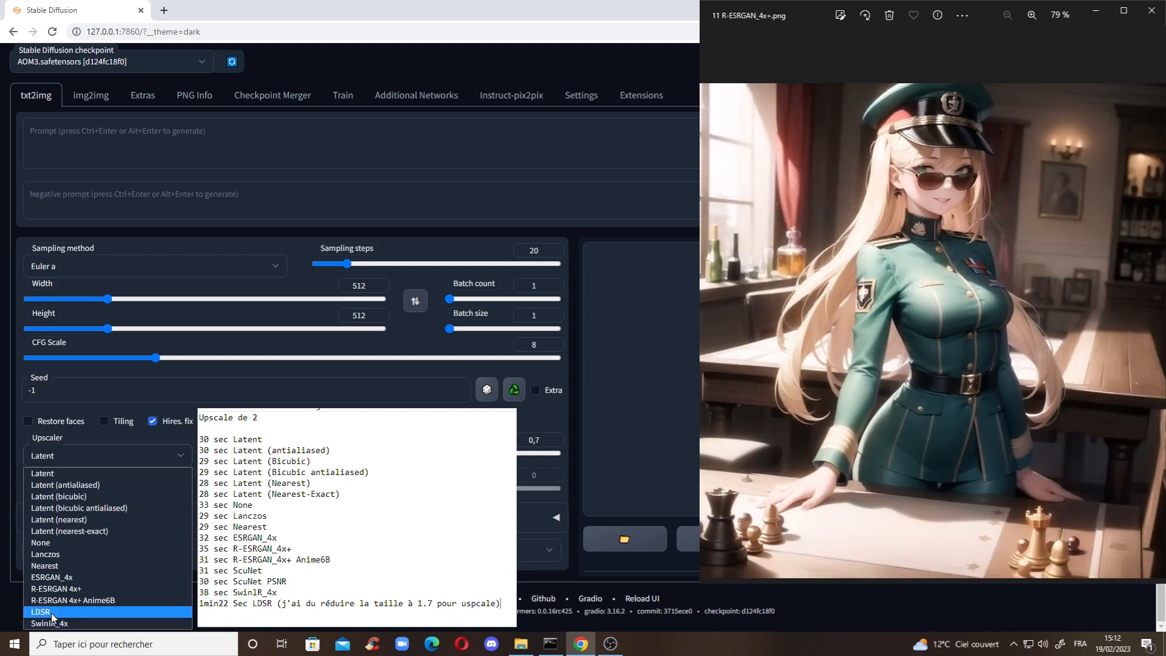
{"action": "key", "text": "Right"}
{"action": "key", "text": "Right"}
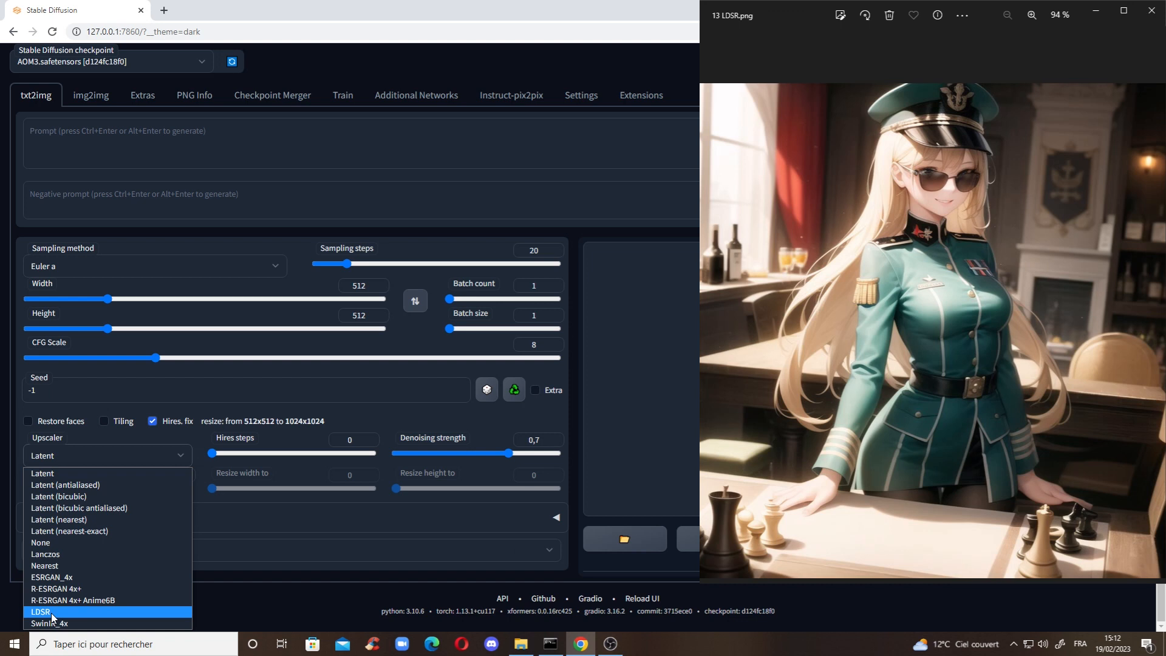
{"action": "key", "text": "Right"}
{"action": "key", "text": "Right"}
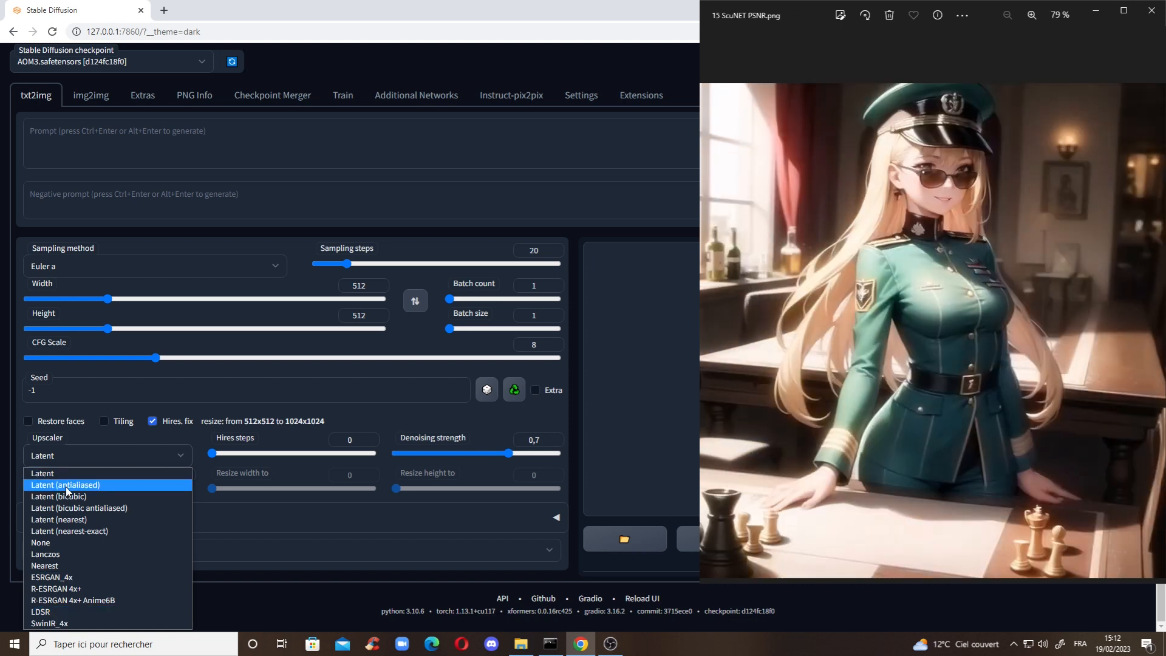
{"action": "key", "text": "Right"}
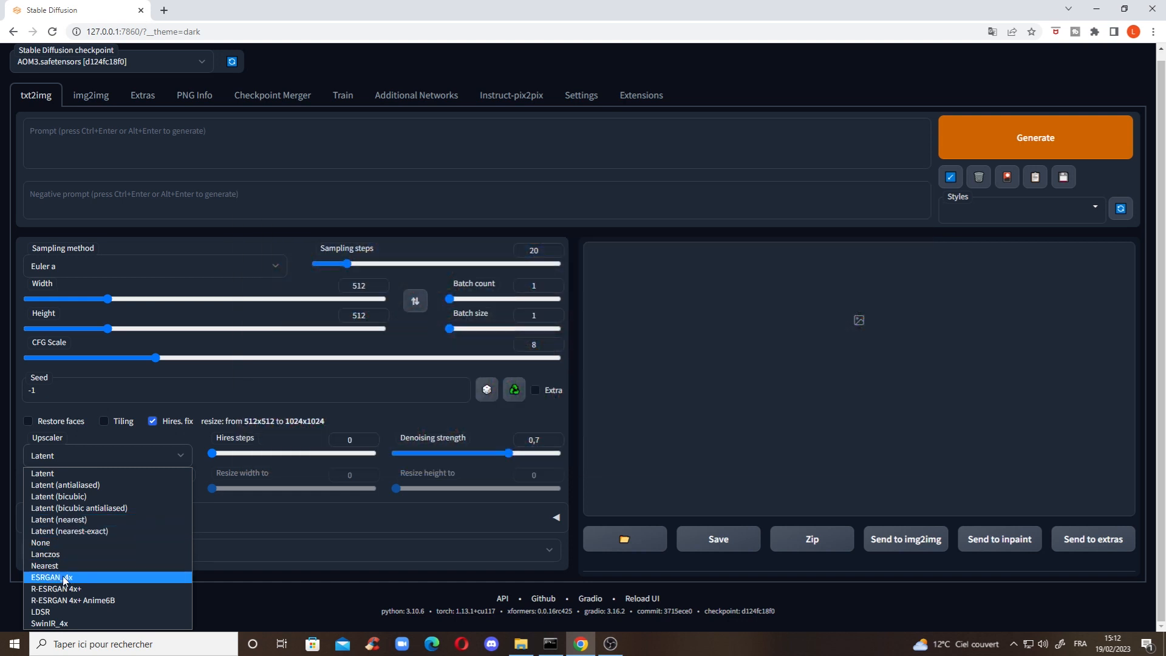
{"action": "left_click", "coordinate": [140, 437]}
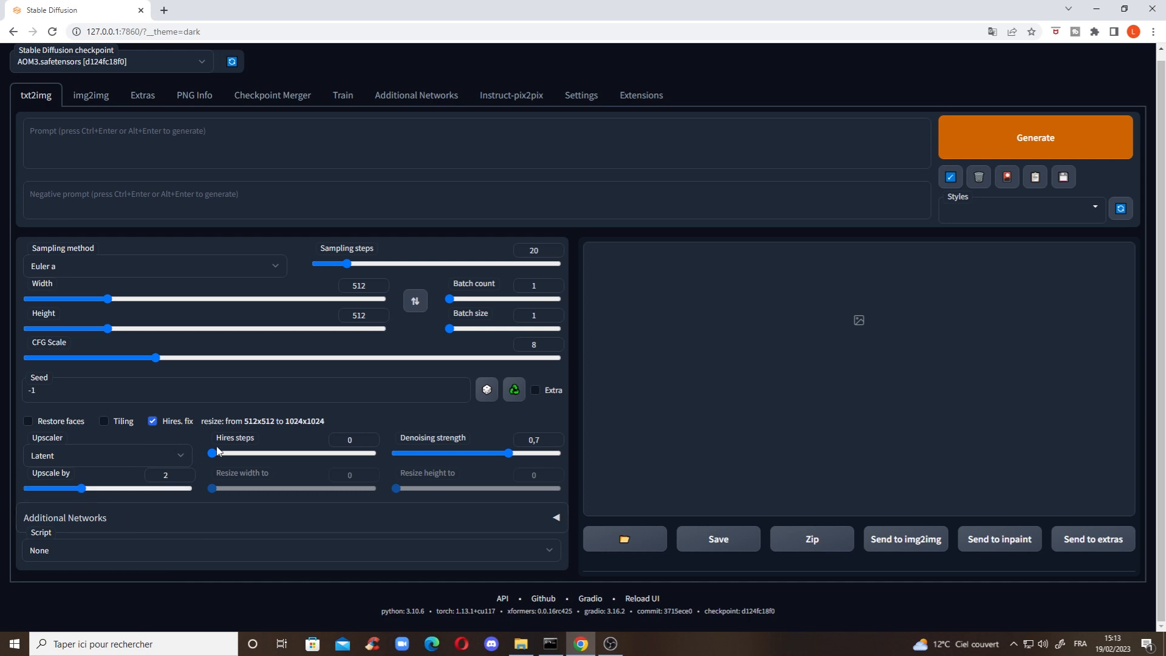
Try larger Upscale by factors for Hires. fix and restore the factor to 2
{"action": "left_click_drag", "start_coordinate": [288, 423], "coordinate": [329, 425]}
{"action": "left_click", "coordinate": [331, 425]}
{"action": "left_click_drag", "start_coordinate": [83, 490], "coordinate": [114, 486]}
{"action": "left_click_drag", "start_coordinate": [112, 491], "coordinate": [104, 491]}
{"action": "left_click_drag", "start_coordinate": [104, 489], "coordinate": [81, 491]}
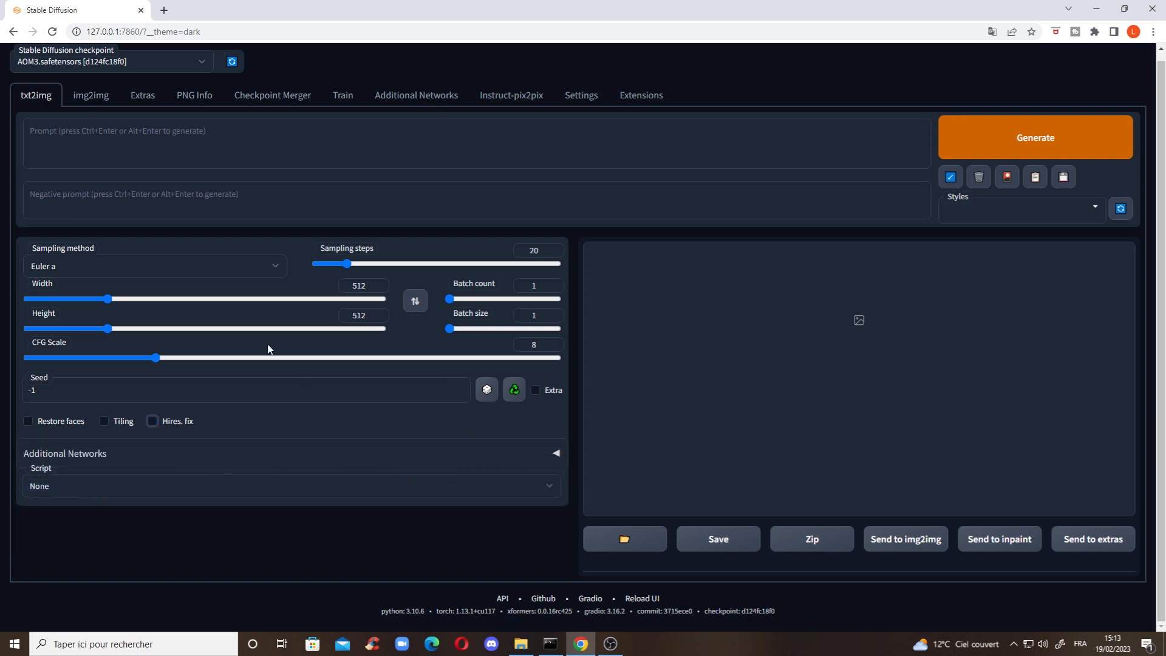
Toggle Hires. fix on and off, leaving it enabled
{"action": "left_click", "coordinate": [152, 422]}
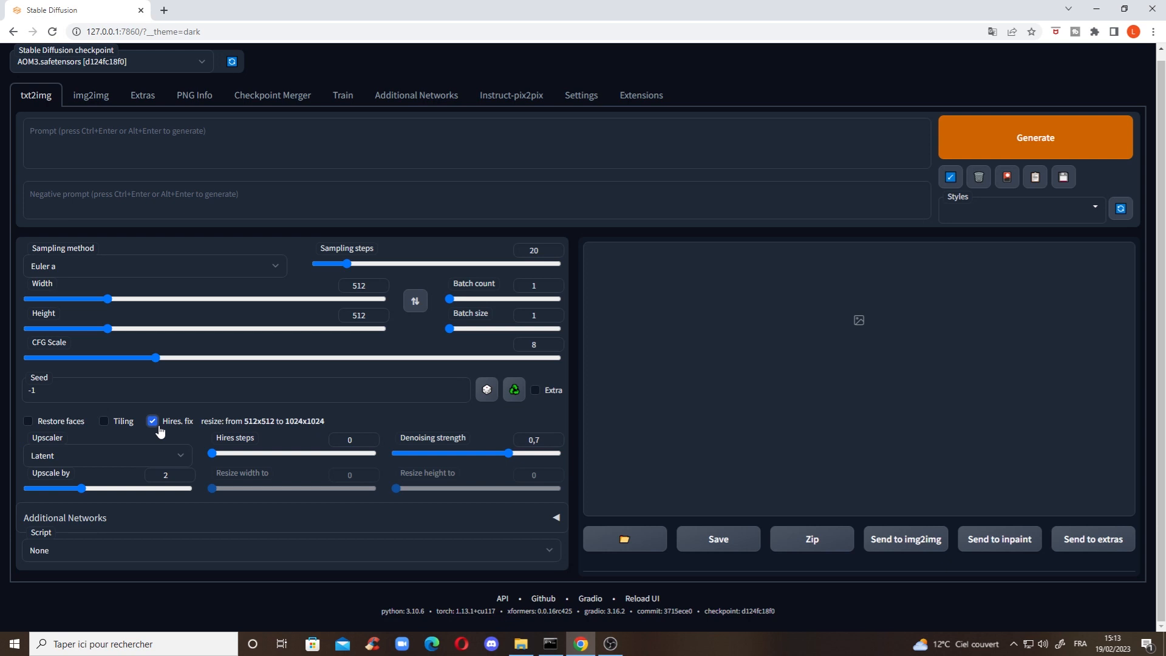
{"action": "left_click", "coordinate": [159, 429]}
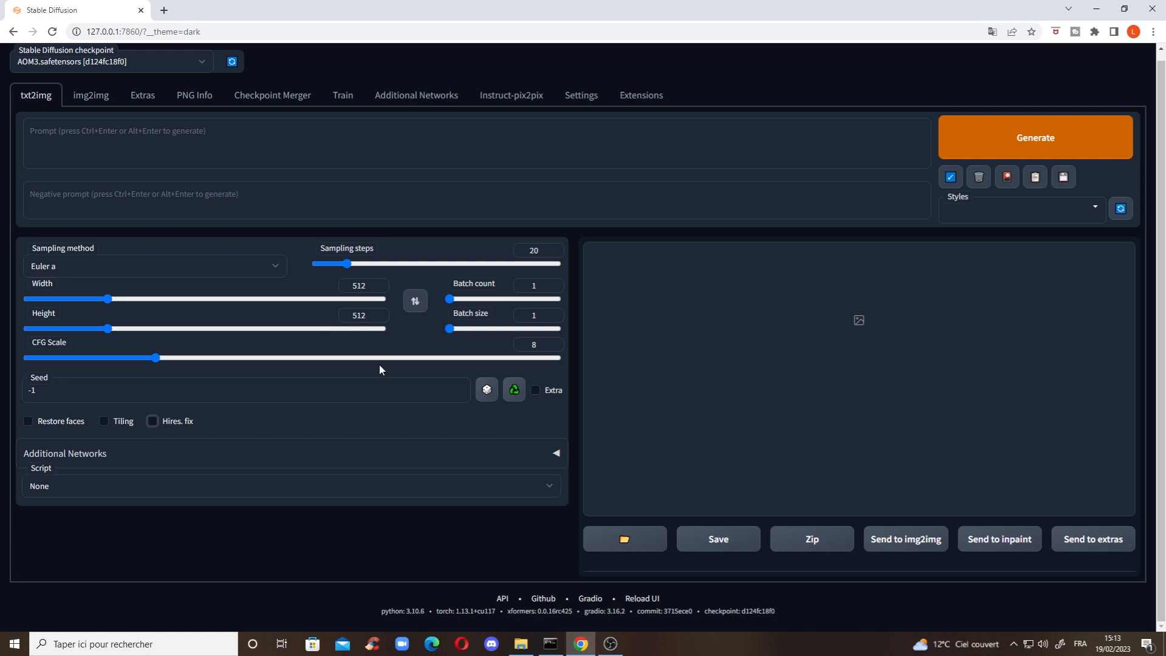
{"action": "left_click", "coordinate": [153, 420]}
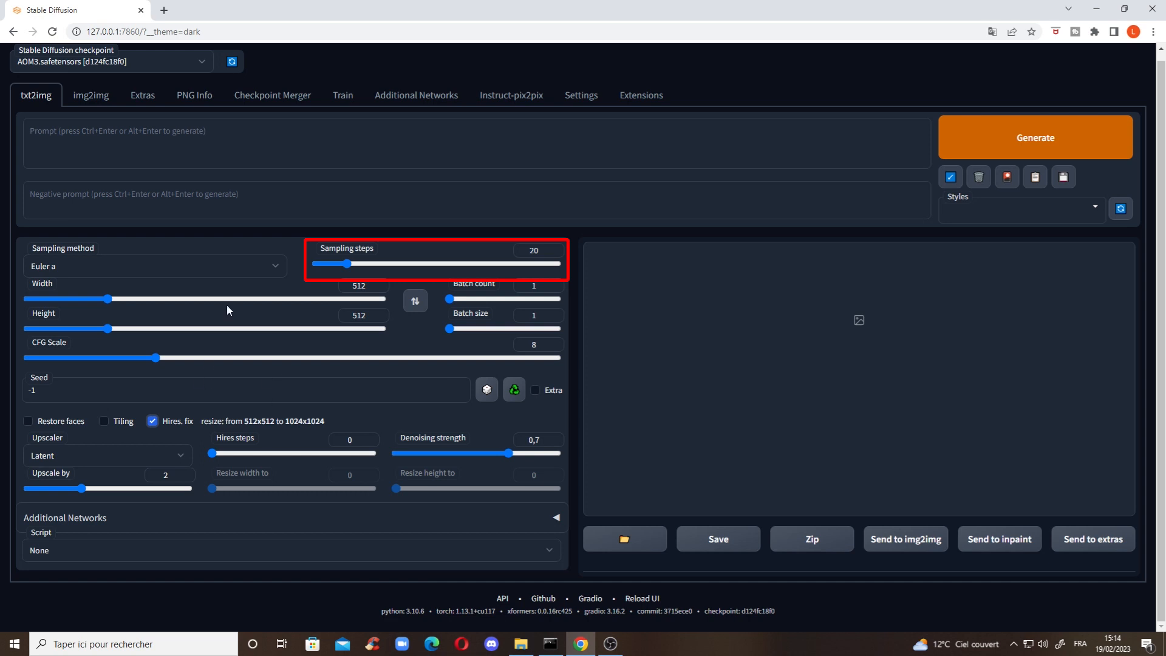
Set the sampling steps to 30 and try about 29 hires steps
{"action": "mouse_move", "coordinate": [348, 264]}
{"action": "left_mouse_down"}
{"action": "mouse_move", "coordinate": [374, 265]}
{"action": "mouse_move", "coordinate": [364, 265]}
{"action": "left_mouse_up"}
{"action": "left_click_drag", "start_coordinate": [212, 453], "coordinate": [239, 453]}
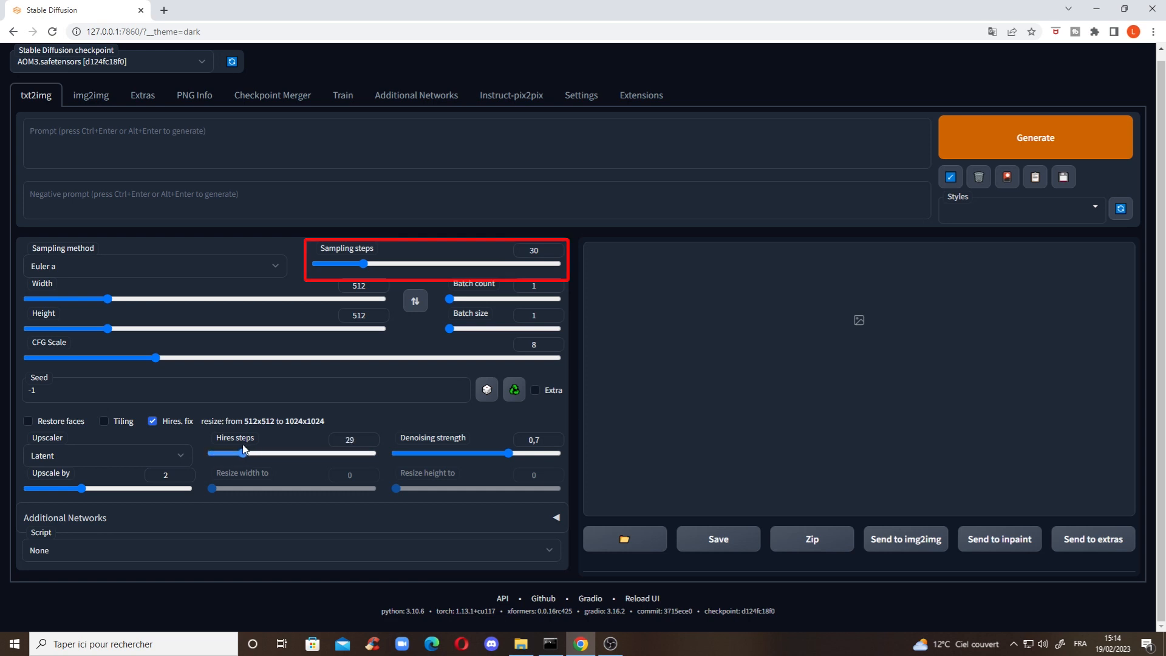
{"action": "left_click_drag", "start_coordinate": [245, 448], "coordinate": [245, 449]}
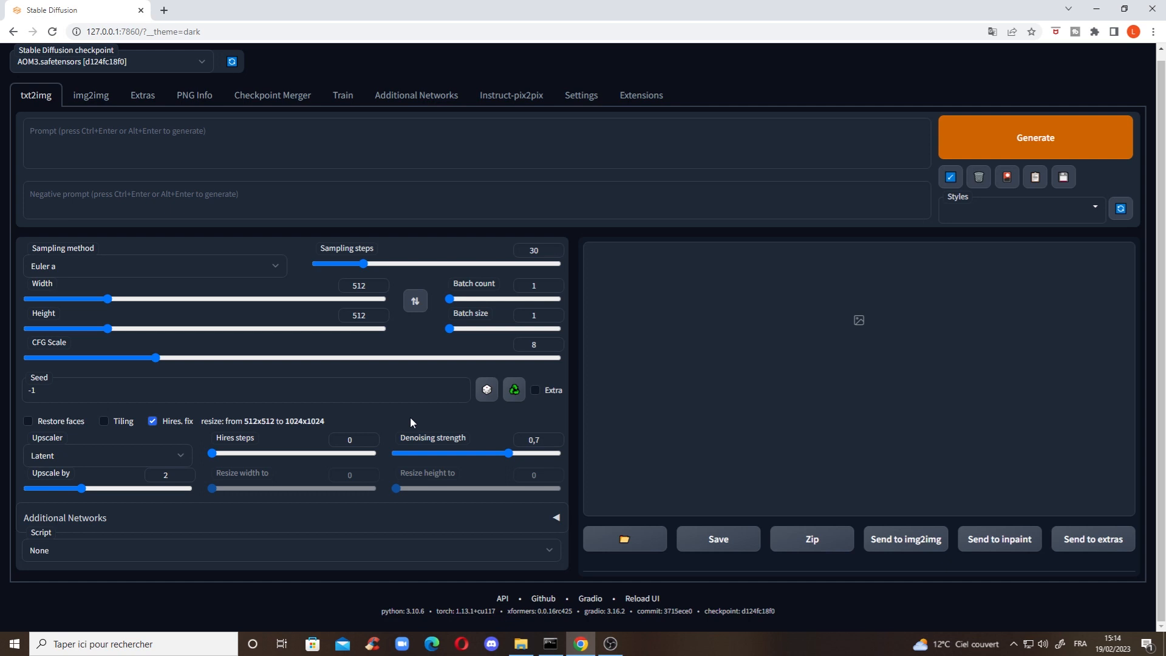
Try denoising strengths of 0 and 0.5, and return the value to 0.7
{"action": "left_click_drag", "start_coordinate": [507, 453], "coordinate": [343, 435]}
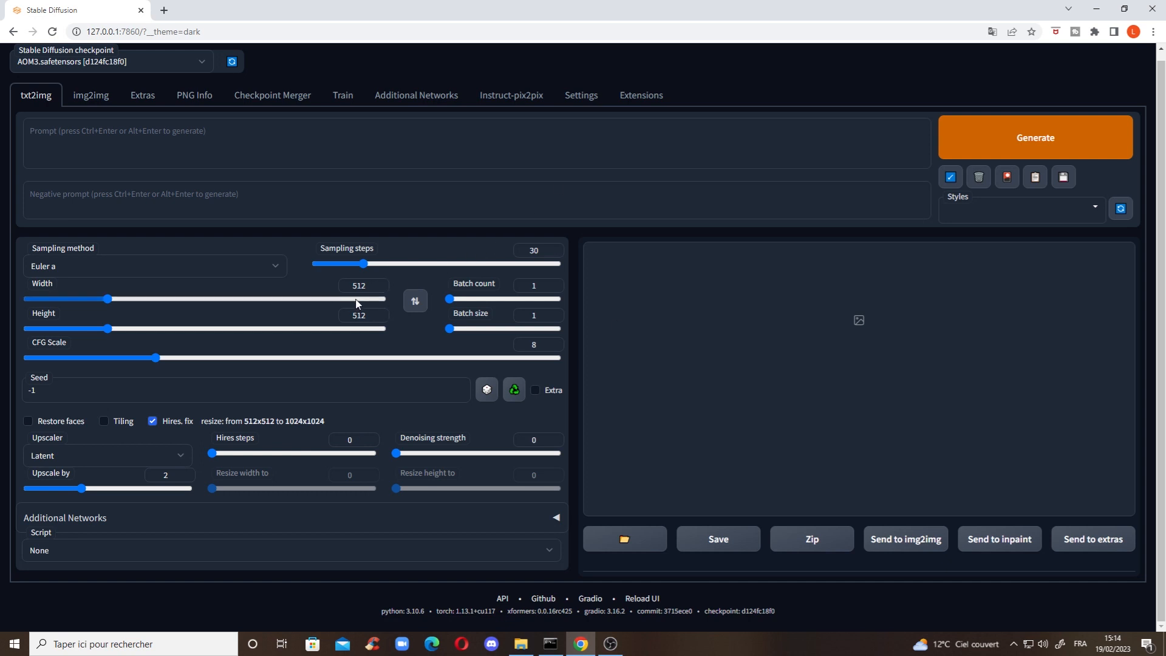
{"action": "left_click_drag", "start_coordinate": [398, 453], "coordinate": [477, 449]}
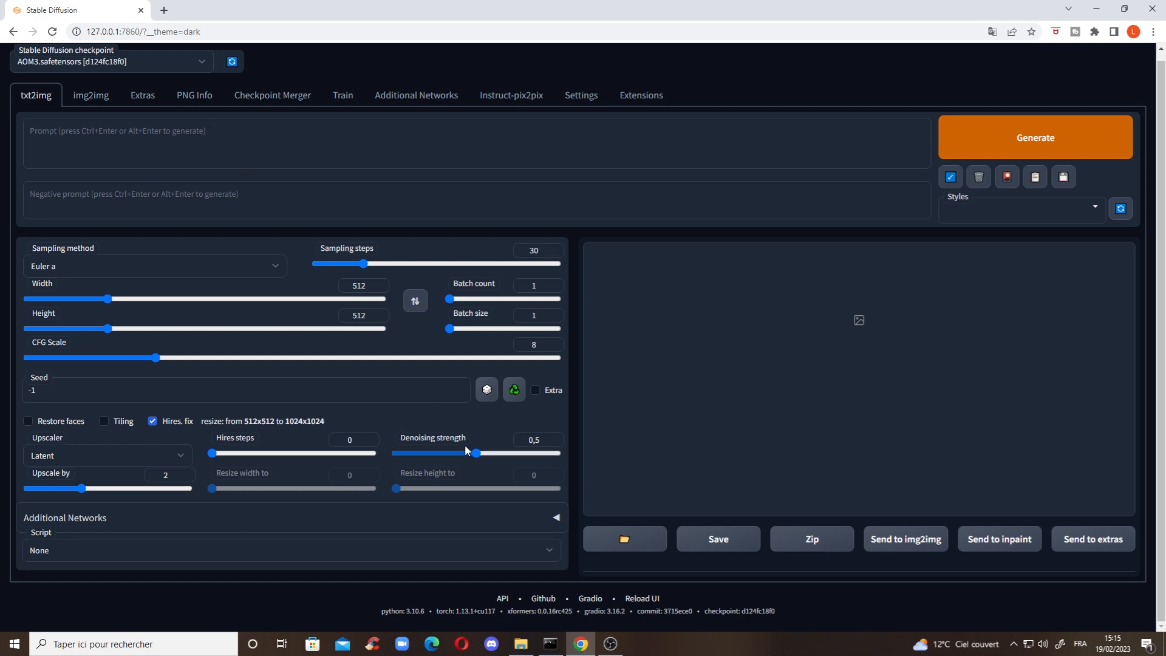
{"action": "left_click_drag", "start_coordinate": [476, 453], "coordinate": [462, 454]}
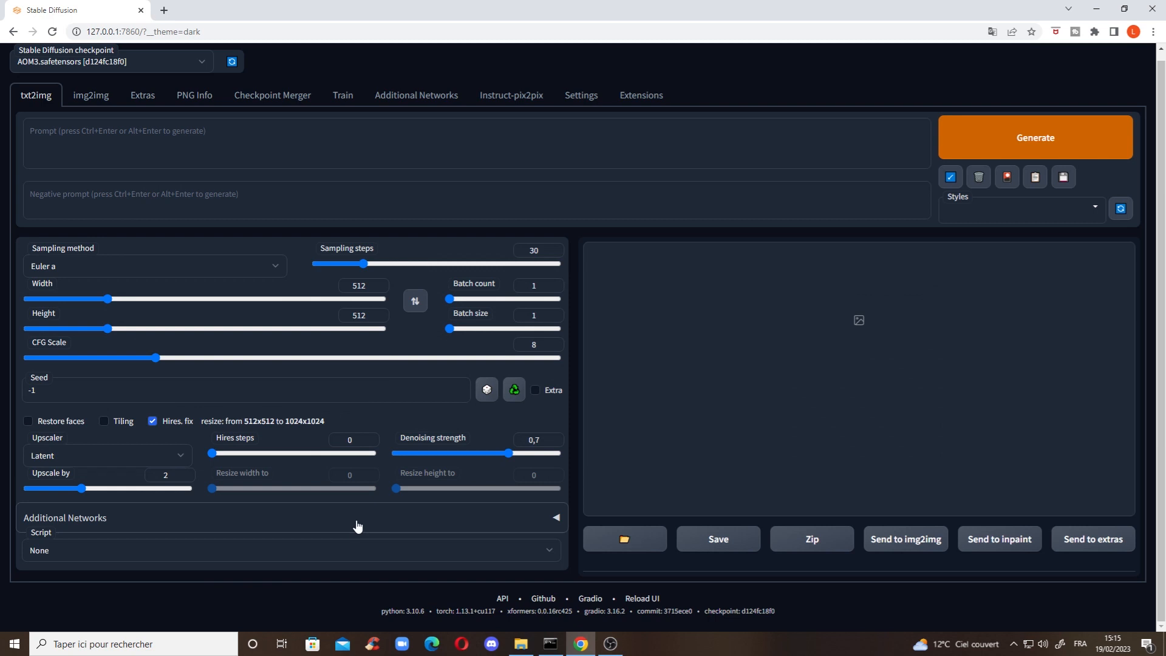
Examine the Additional Networks settings and the list of available scripts
{"action": "left_click", "coordinate": [357, 526]}
{"action": "scroll", "coordinate": [144, 513], "scroll_direction": "down", "scroll_amount": 3}
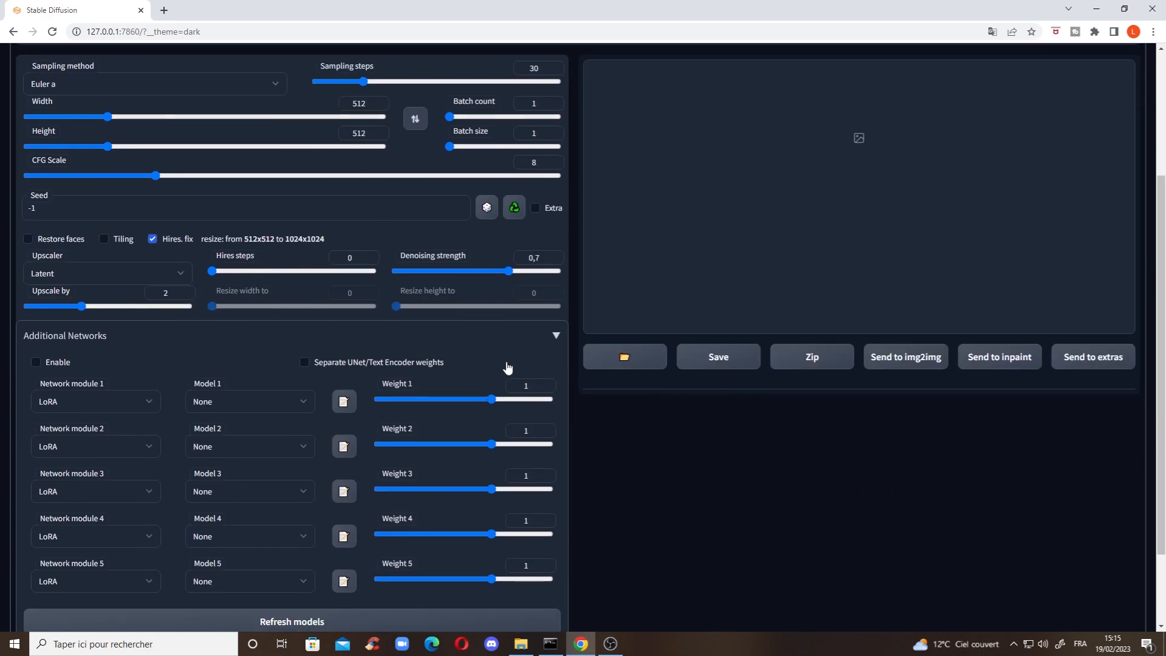
{"action": "left_click", "coordinate": [539, 338]}
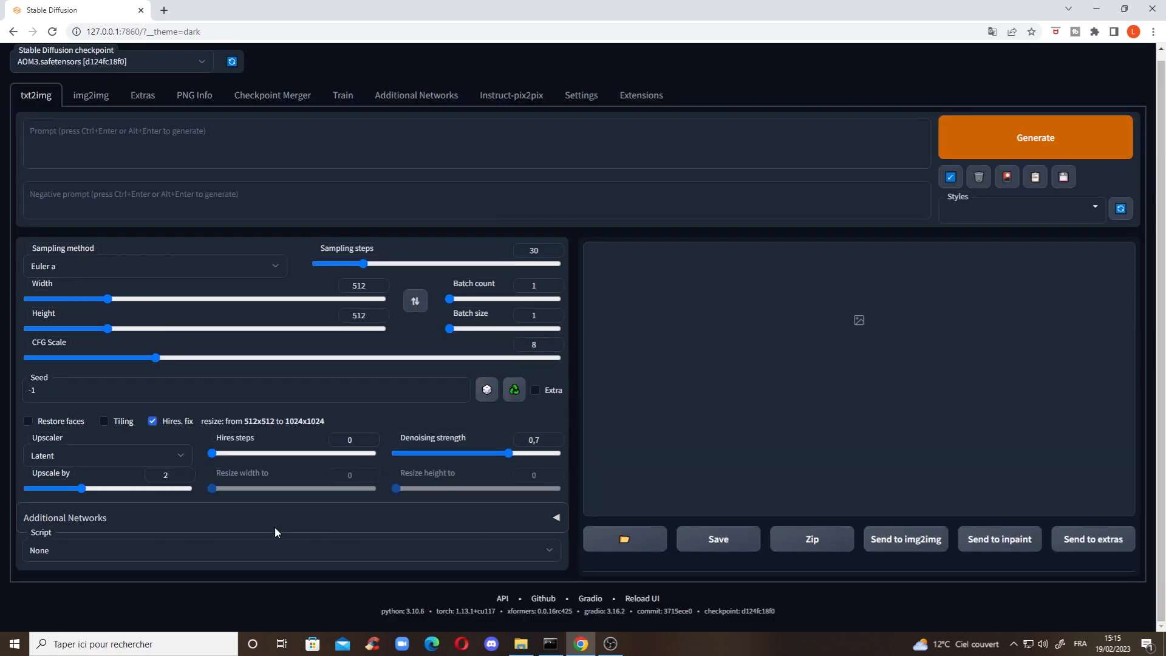
{"action": "left_click", "coordinate": [254, 550]}
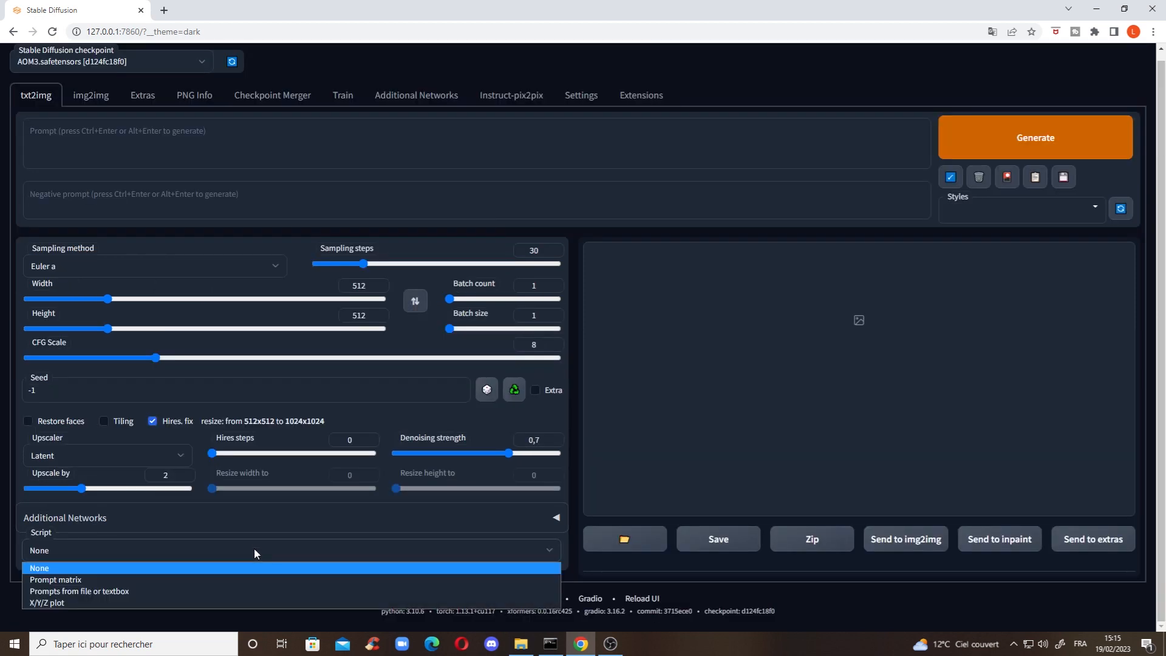
{"action": "left_click", "coordinate": [254, 551]}
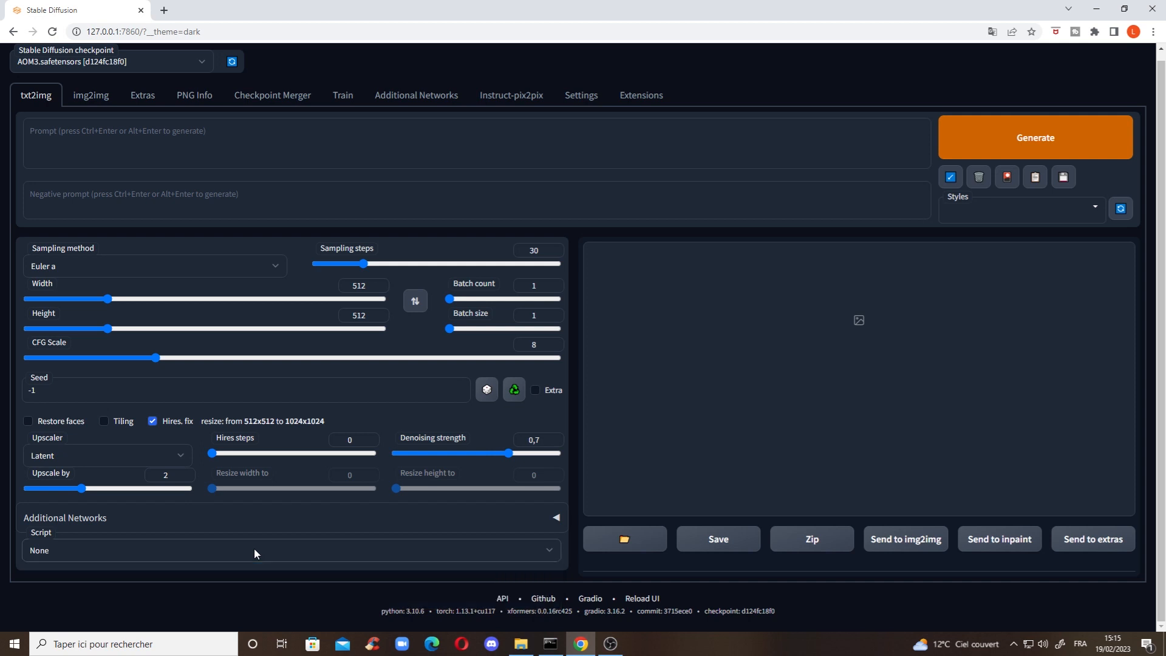
Load the generation parameters of the last generation into the interface and remove the Model hash override
{"action": "left_click", "coordinate": [952, 177]}
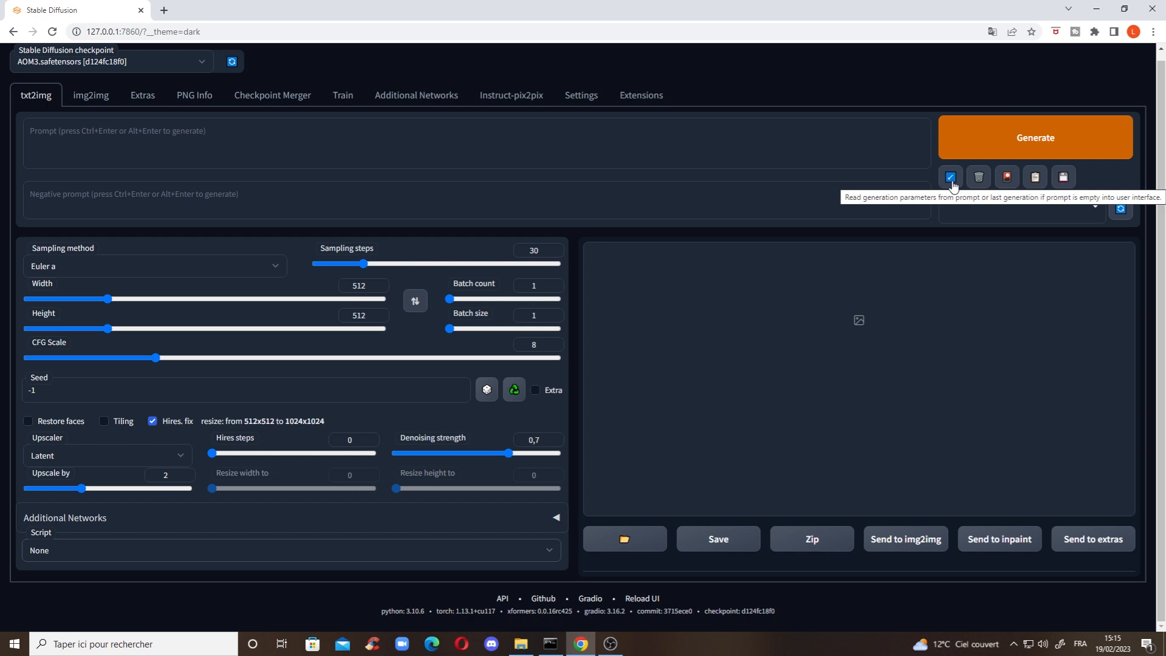
{"action": "left_click", "coordinate": [951, 177]}
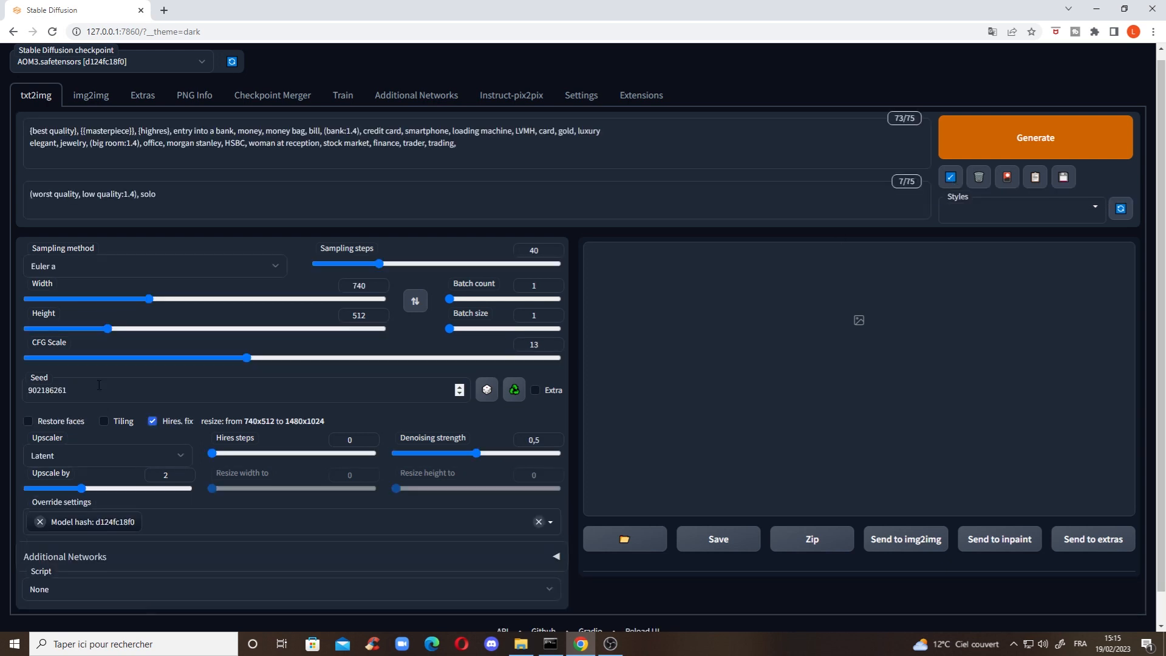
{"action": "left_click", "coordinate": [40, 522]}
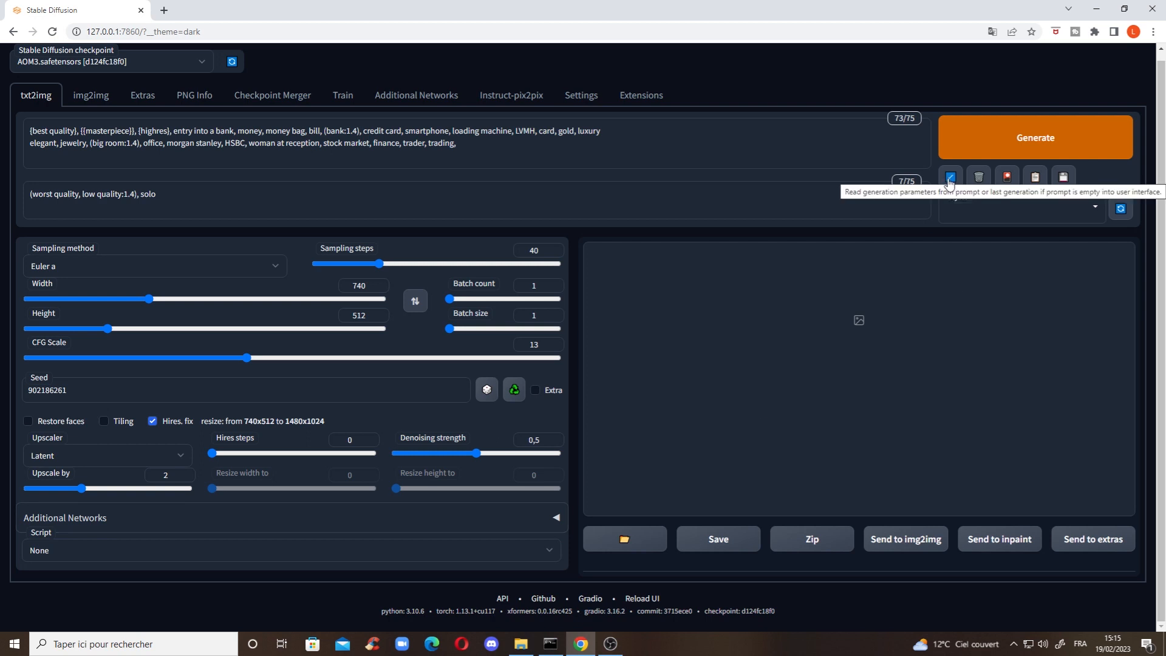
Show the extra networks and look through the Hypernetworks, Lora and Checkpoints collections
{"action": "left_click", "coordinate": [1010, 185]}
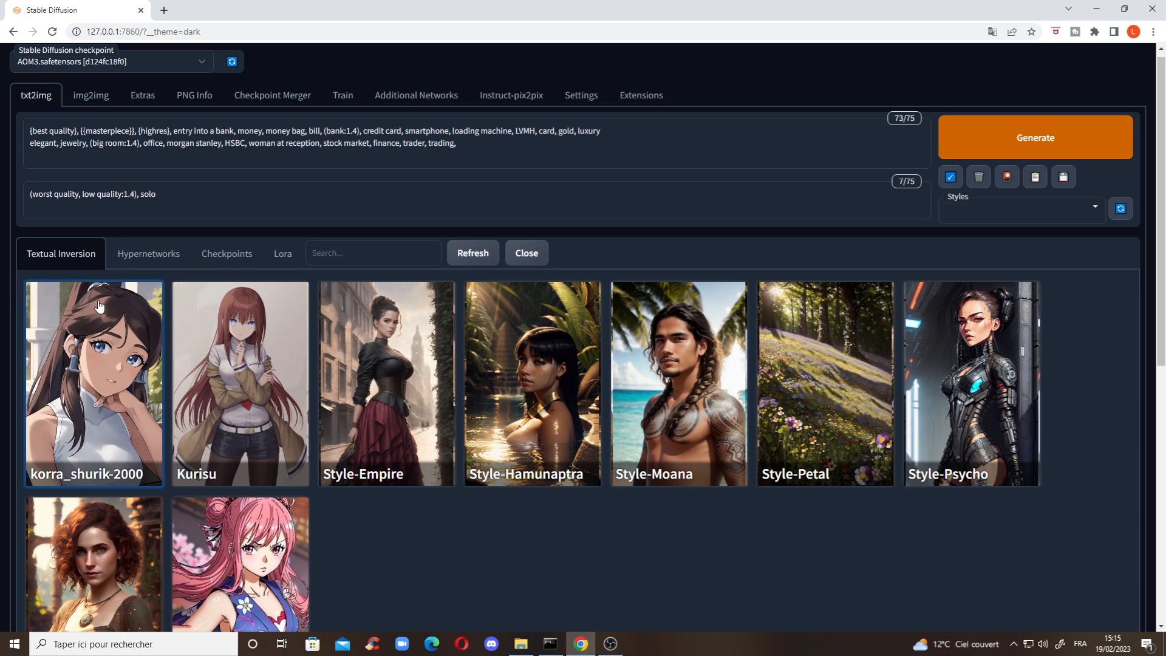
{"action": "left_click", "coordinate": [134, 265]}
{"action": "left_click", "coordinate": [213, 266]}
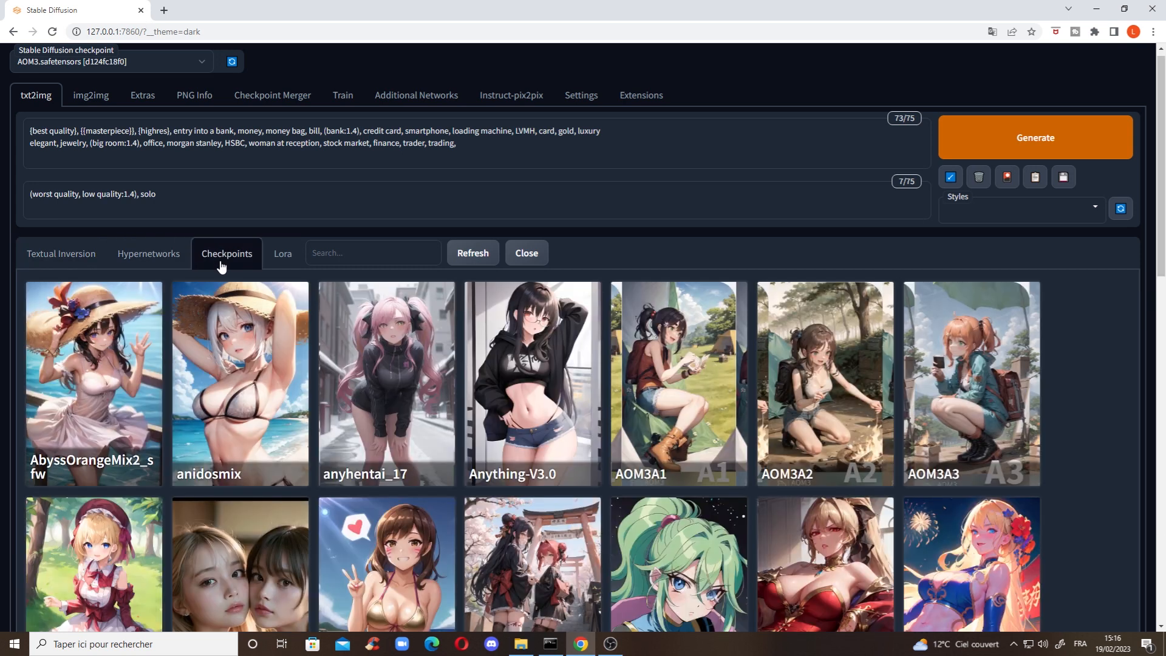
{"action": "left_click", "coordinate": [283, 253]}
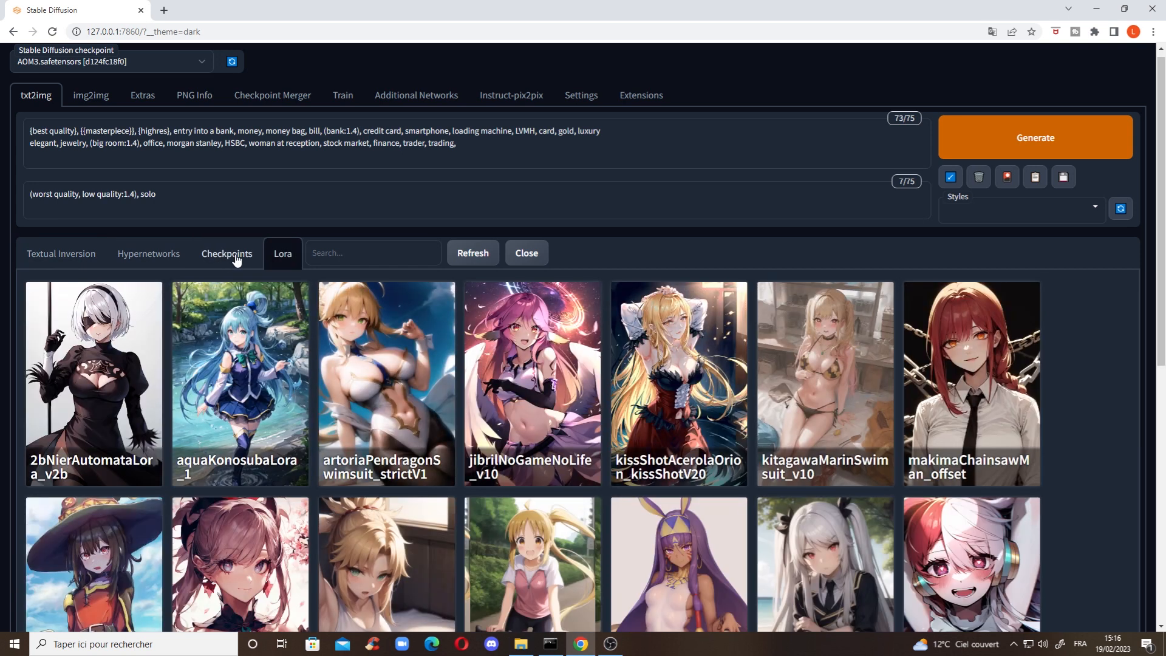
{"action": "left_click", "coordinate": [228, 253]}
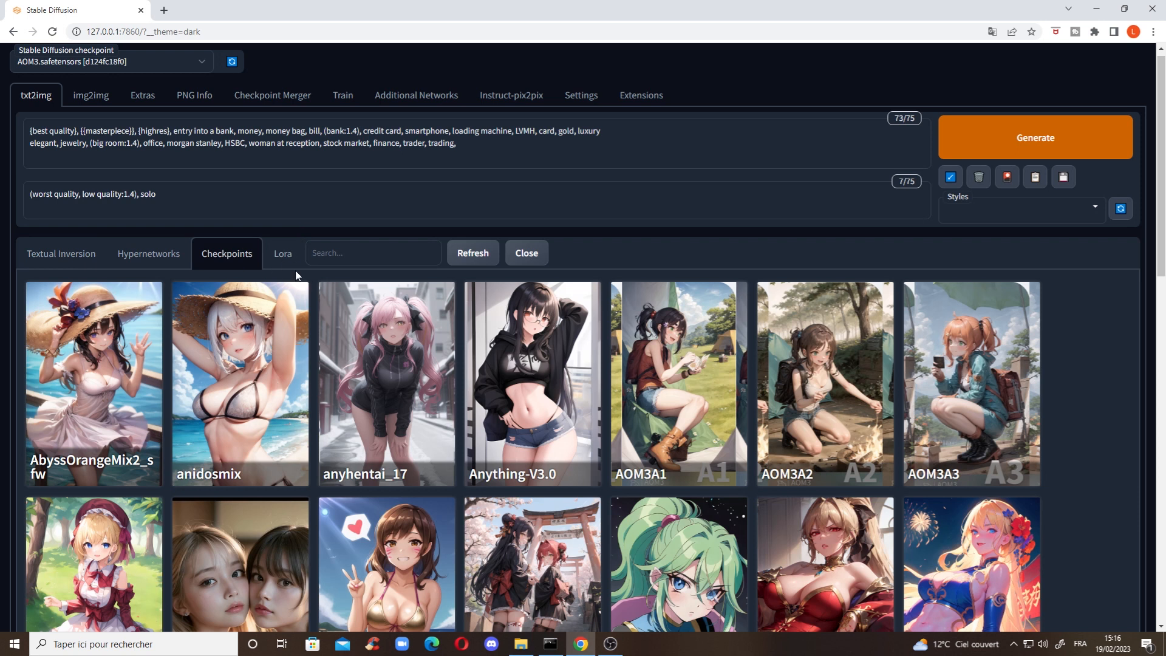
{"action": "scroll", "coordinate": [261, 340], "scroll_direction": "down", "scroll_amount": 7}
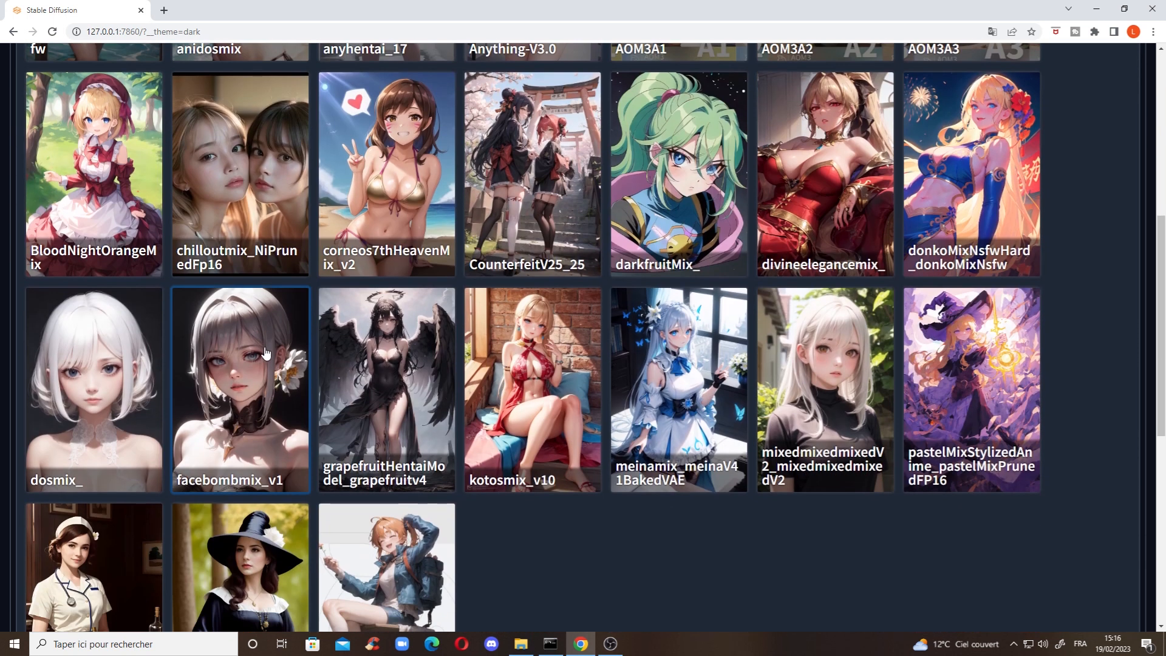
{"action": "scroll", "coordinate": [266, 353], "scroll_direction": "up", "scroll_amount": 7}
Examine the list of available Stable Diffusion checkpoints and browse their preview cards in the Checkpoints collection
{"action": "left_click", "coordinate": [158, 69]}
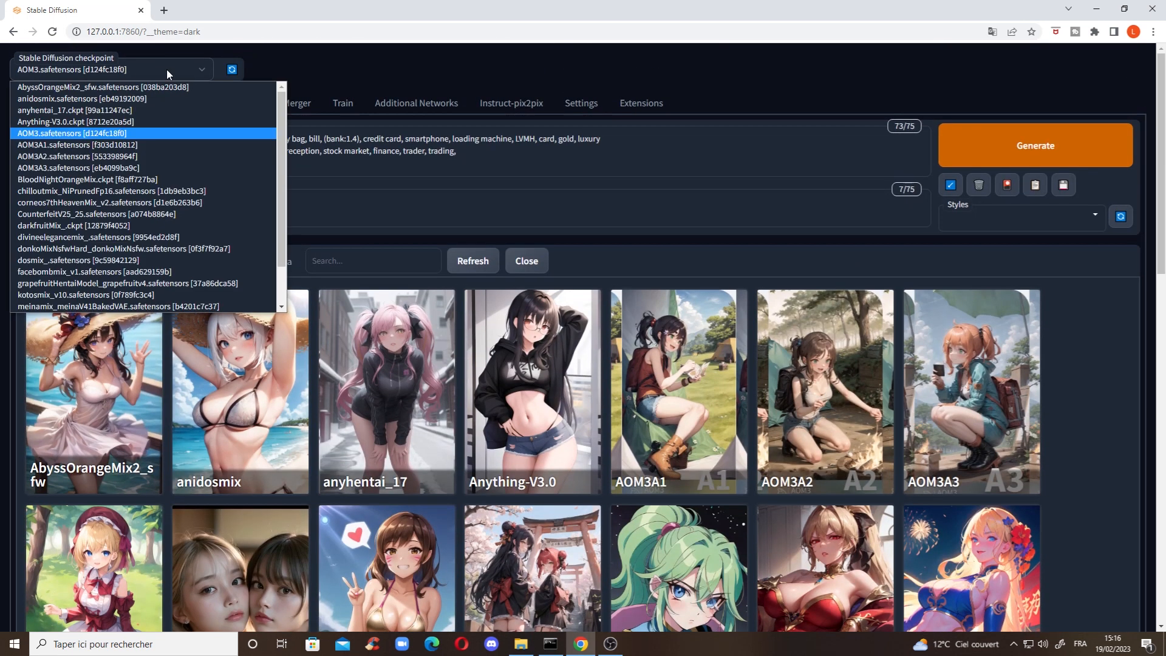
{"action": "scroll", "coordinate": [148, 158], "scroll_direction": "down", "scroll_amount": 1}
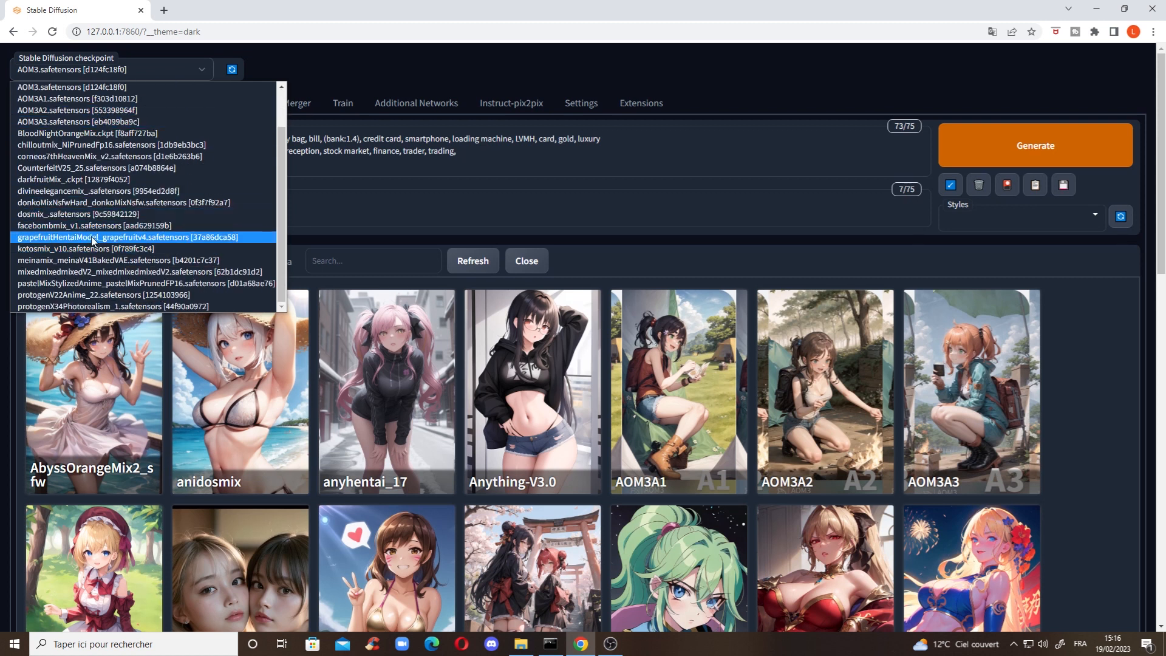
{"action": "left_click", "coordinate": [614, 242]}
{"action": "scroll", "coordinate": [607, 234], "scroll_direction": "down", "scroll_amount": 3}
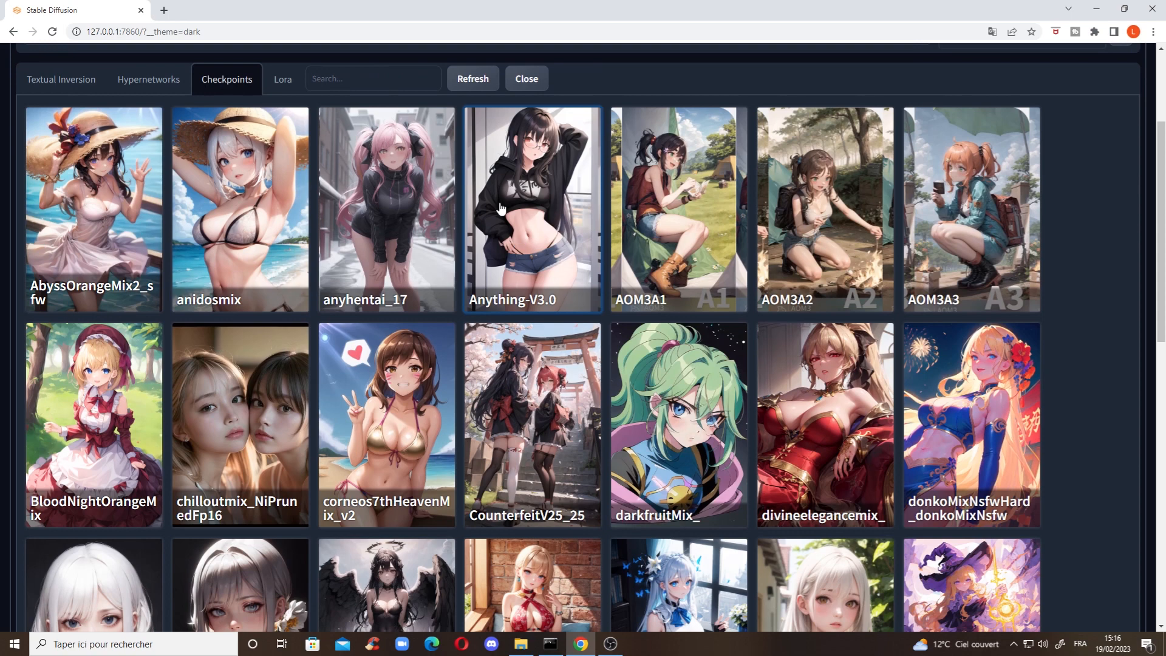
{"action": "scroll", "coordinate": [322, 269], "scroll_direction": "down", "scroll_amount": 4}
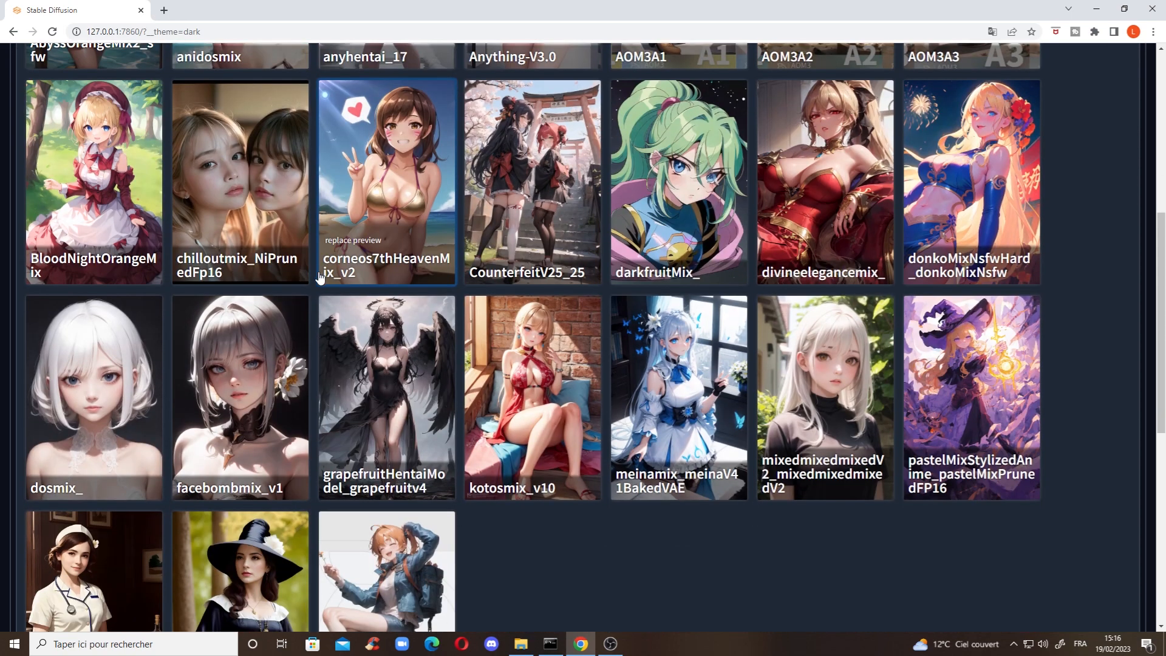
{"action": "scroll", "coordinate": [516, 371], "scroll_direction": "down", "scroll_amount": 2}
{"action": "scroll", "coordinate": [523, 368], "scroll_direction": "up", "scroll_amount": 5}
{"action": "scroll", "coordinate": [565, 359], "scroll_direction": "down", "scroll_amount": 3}
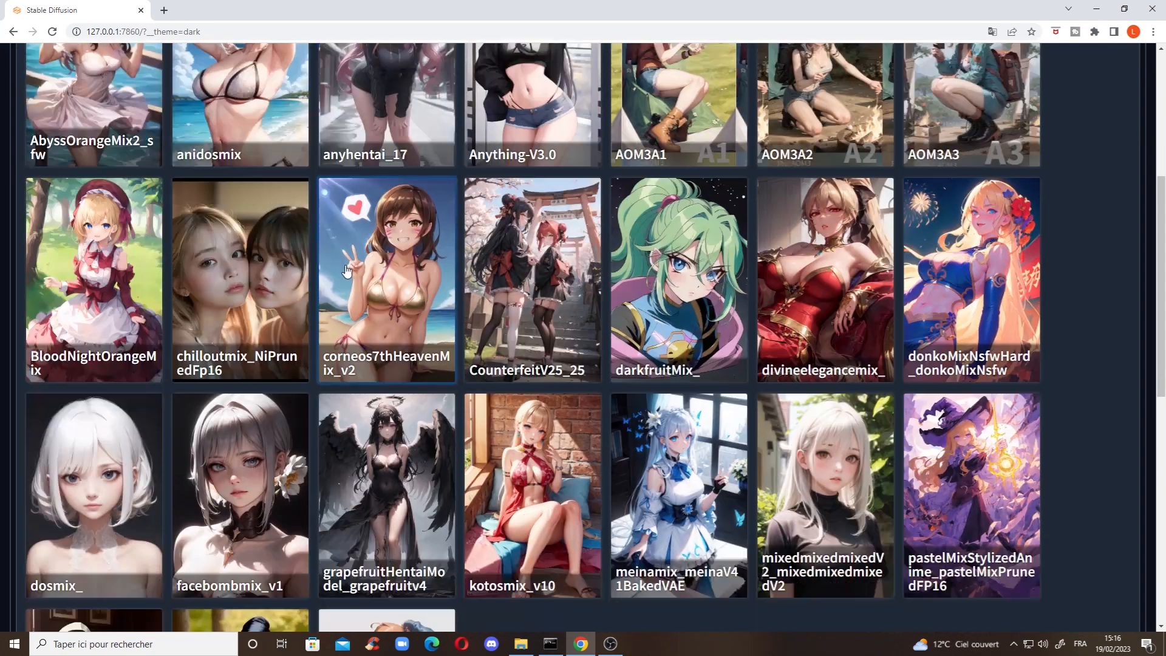
{"action": "scroll", "coordinate": [654, 333], "scroll_direction": "up", "scroll_amount": 5}
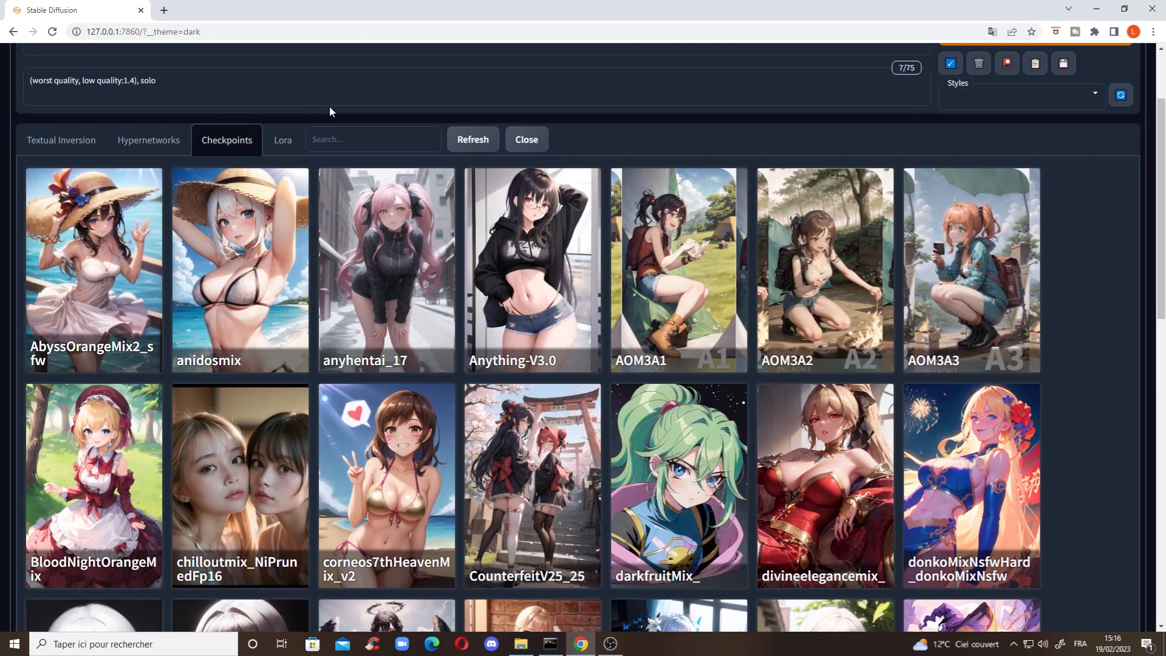
{"action": "scroll", "coordinate": [440, 98], "scroll_direction": "down", "scroll_amount": 1}
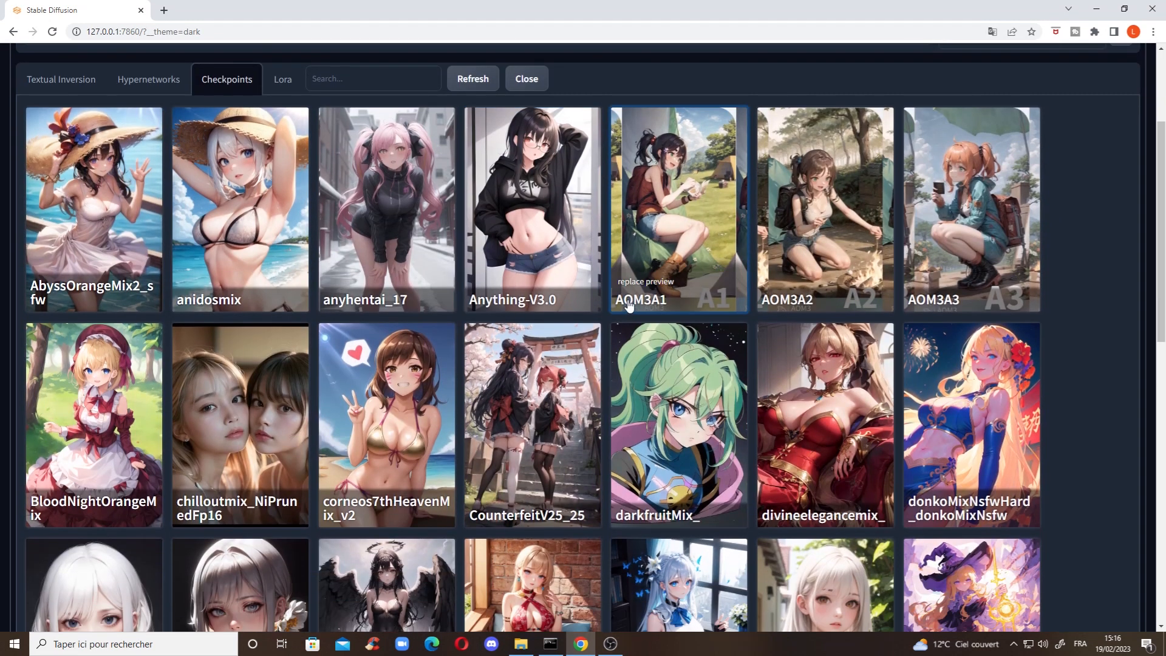
Switch the Stable Diffusion checkpoint to divineelegancemix_.safetensors and close the extra networks browser
{"action": "scroll", "coordinate": [629, 304], "scroll_direction": "up", "scroll_amount": 3}
{"action": "left_click", "coordinate": [46, 72]}
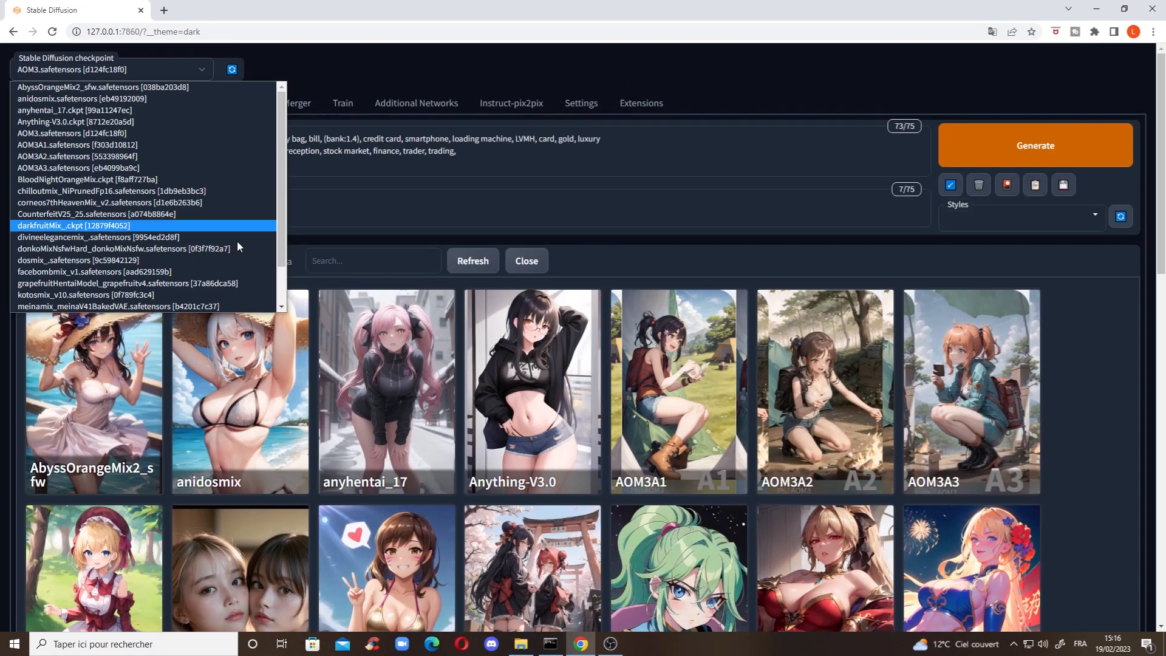
{"action": "scroll", "coordinate": [776, 325], "scroll_direction": "down", "scroll_amount": 3}
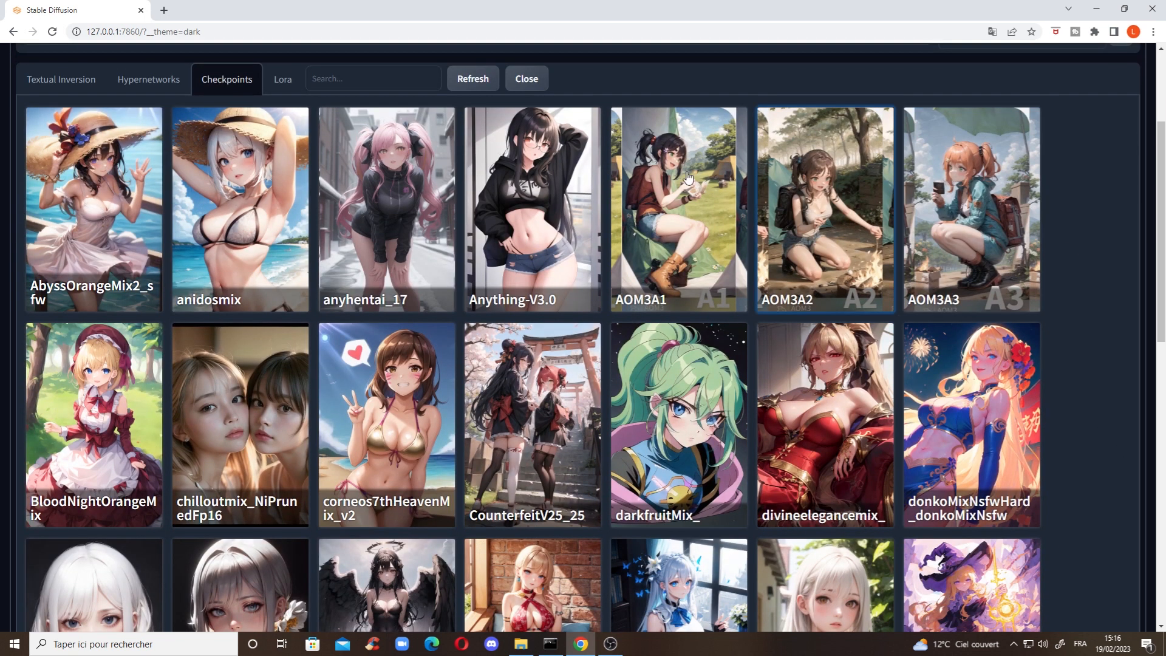
{"action": "left_click", "coordinate": [538, 89]}
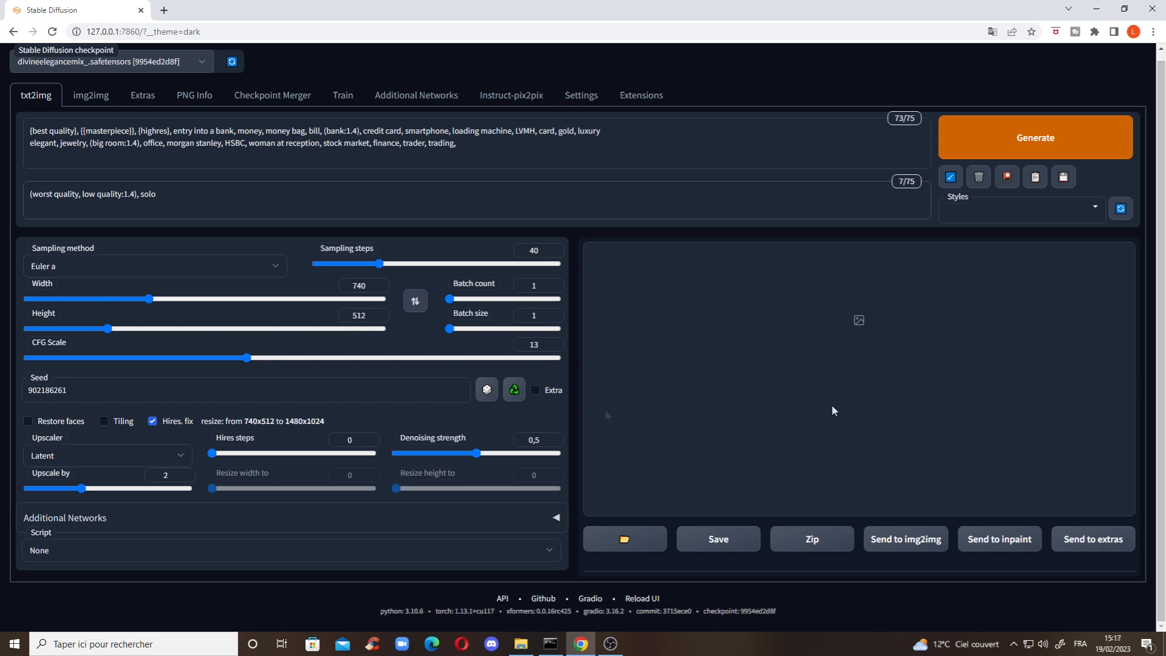
Save the current prompt and negative prompt as a style named "prompt 1"
{"action": "left_click", "coordinate": [1062, 180]}
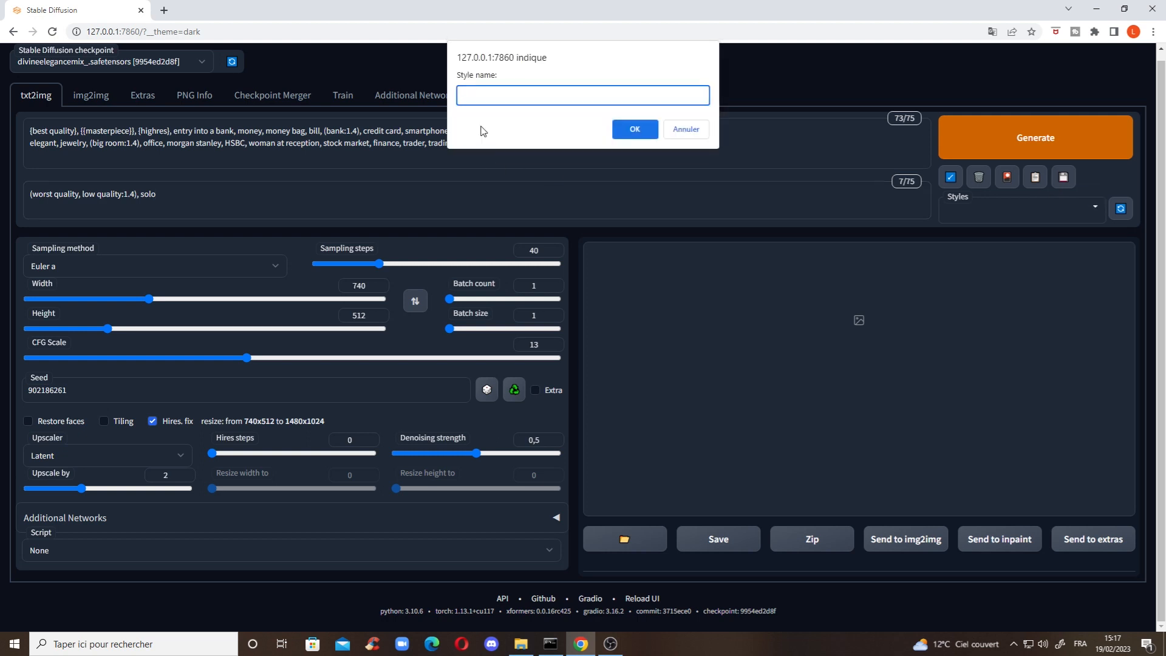
{"action": "type", "text": "prompt 1"}
{"action": "left_click", "coordinate": [635, 128]}
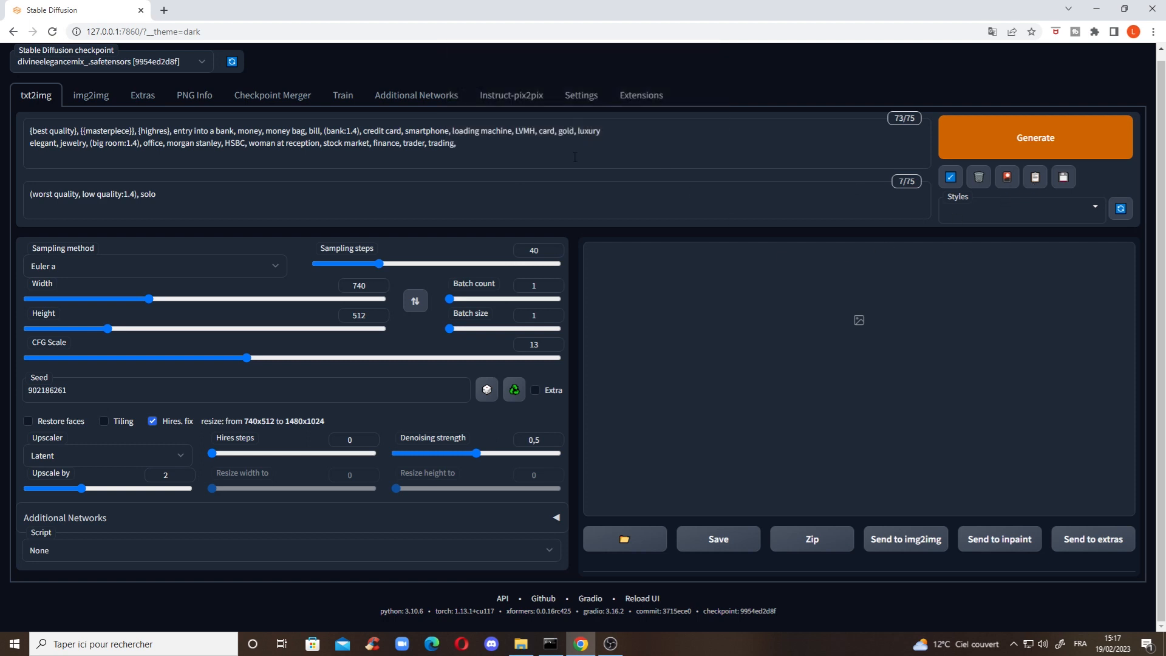
Clear both prompts and refill them by applying the saved style "prompt 1"
{"action": "left_click", "coordinate": [979, 177]}
{"action": "left_click", "coordinate": [631, 99]}
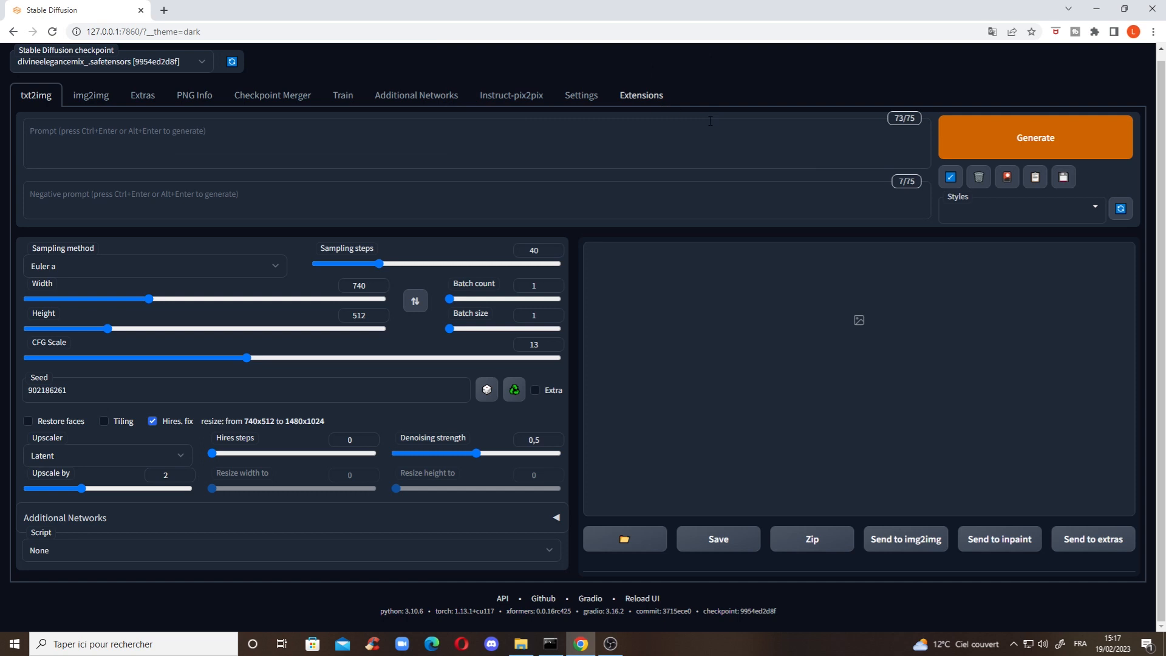
{"action": "left_click", "coordinate": [1098, 208]}
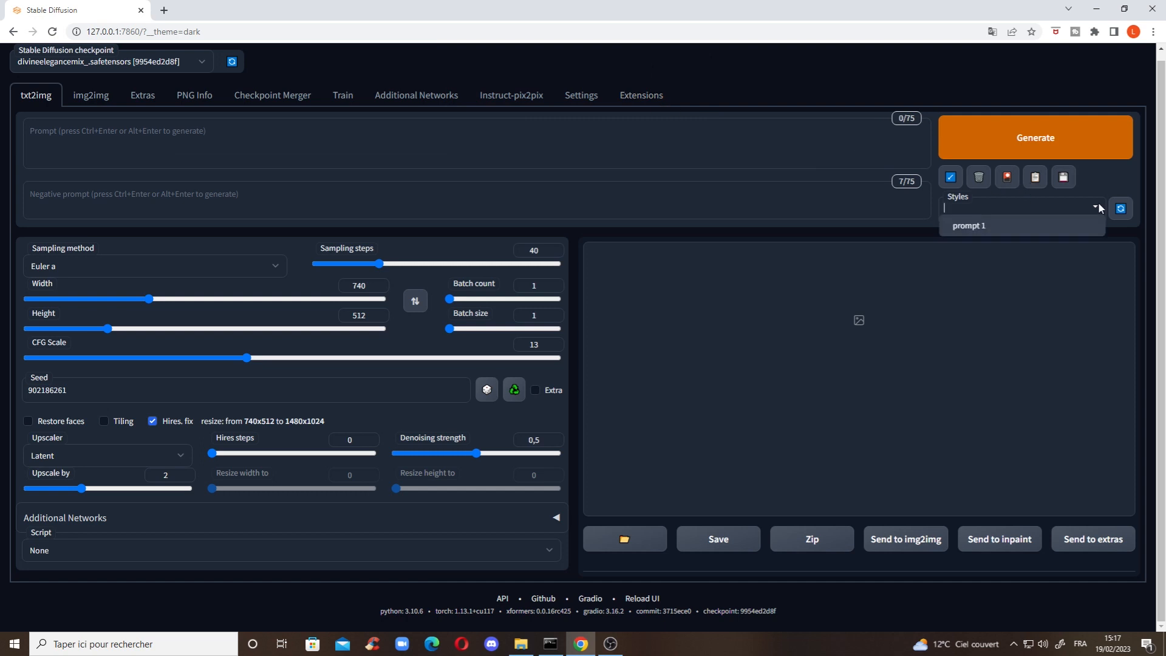
{"action": "left_click", "coordinate": [1030, 225]}
{"action": "left_click", "coordinate": [1036, 178]}
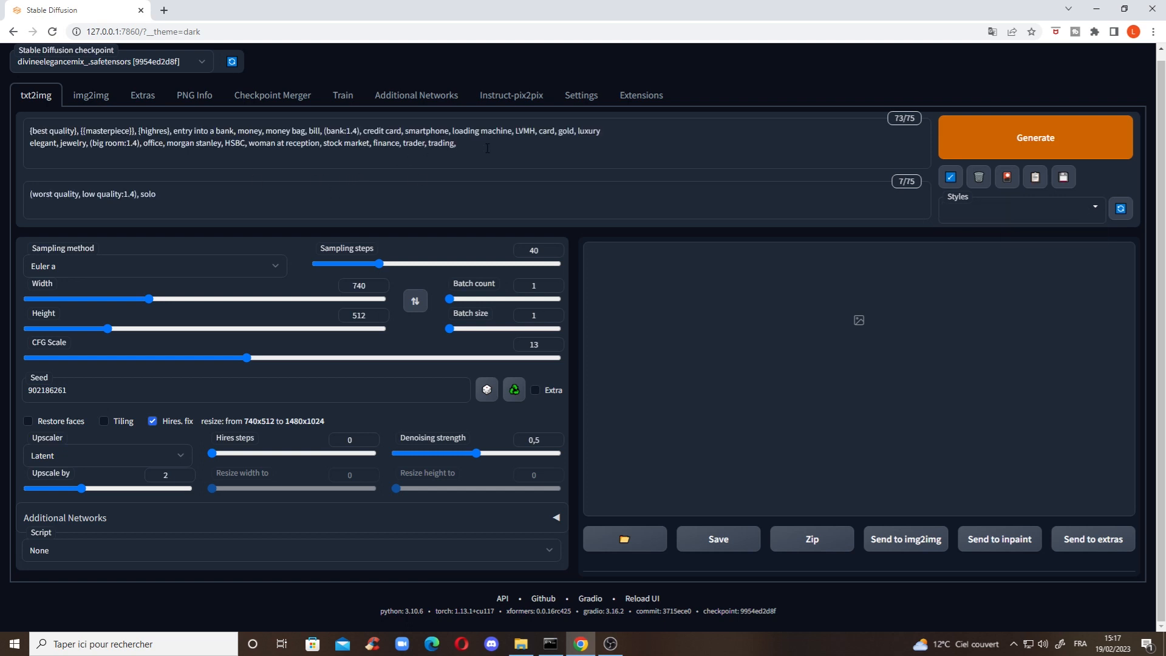
{"action": "left_click_drag", "start_coordinate": [488, 149], "coordinate": [27, 144]}
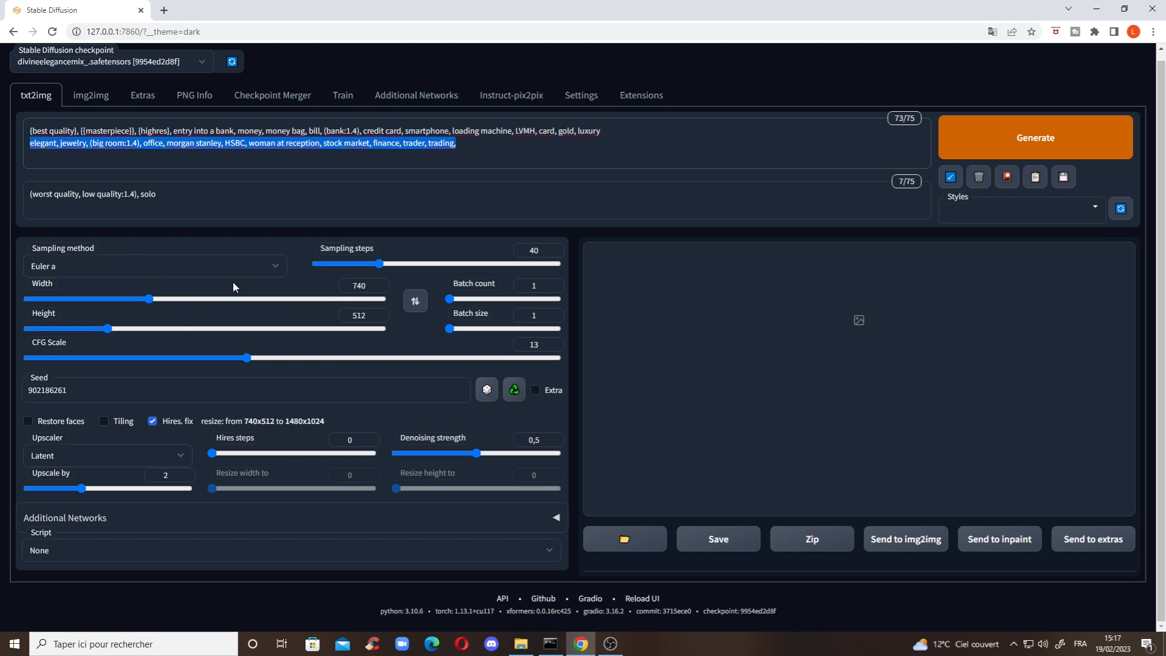
{"action": "left_click", "coordinate": [218, 228]}
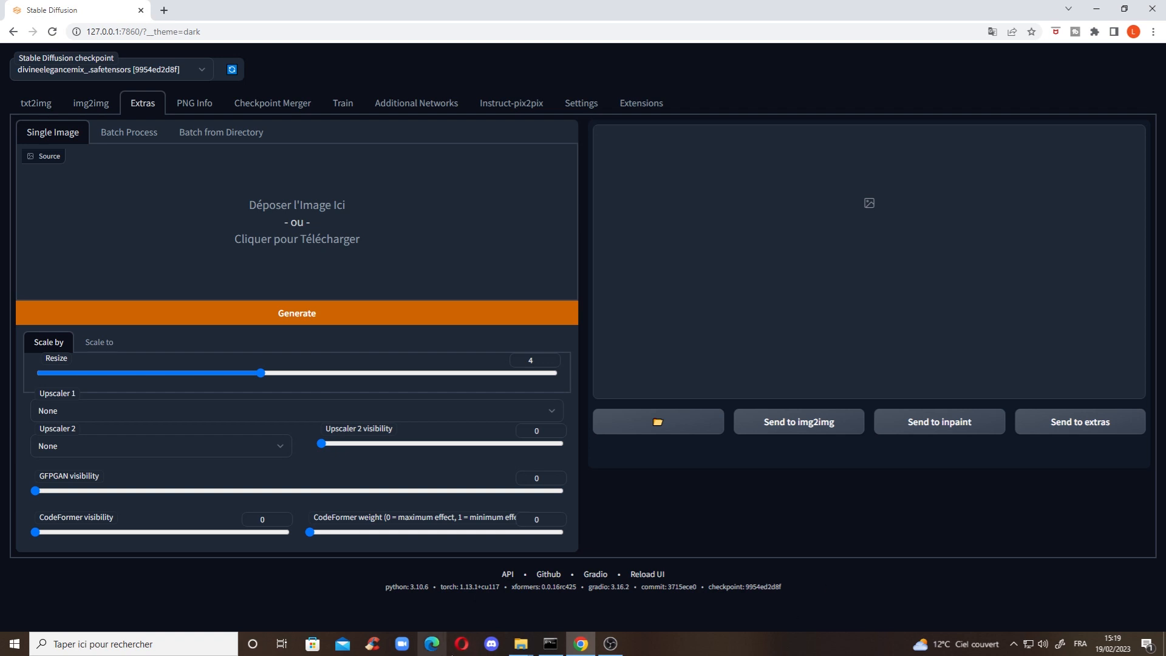
Load Kotosmix.png from the Modele Lora comparaison folder as the Extras single-image source
{"action": "mouse_move", "coordinate": [521, 644]}
{"action": "left_click", "coordinate": [614, 580]}
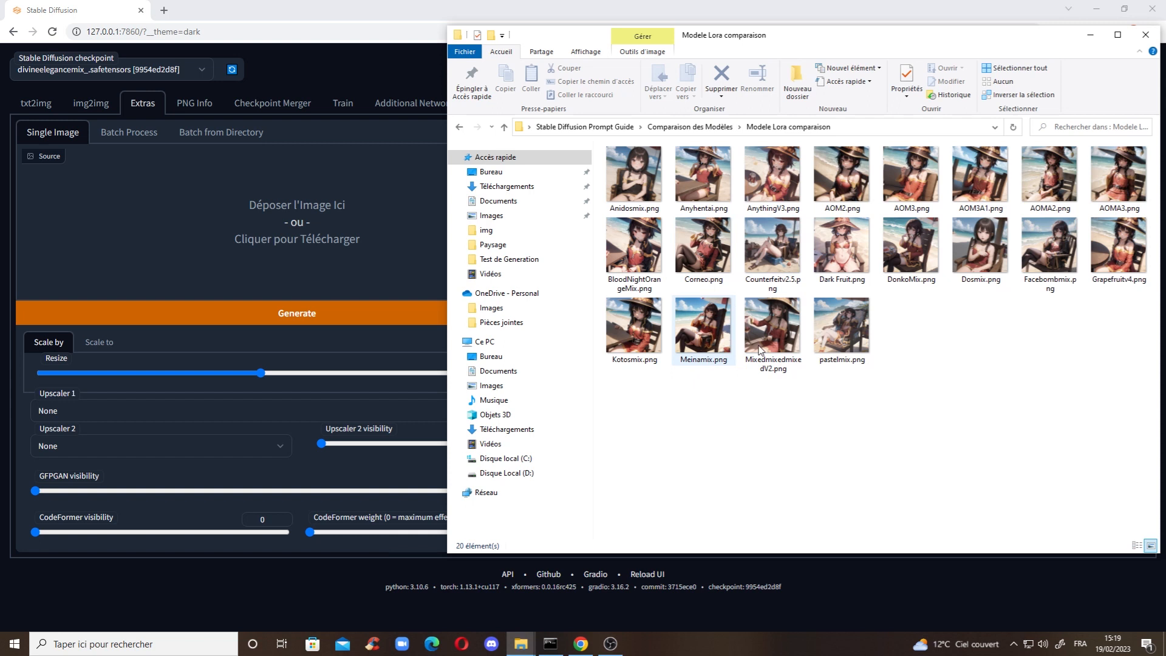
{"action": "left_click_drag", "start_coordinate": [633, 325], "coordinate": [279, 225]}
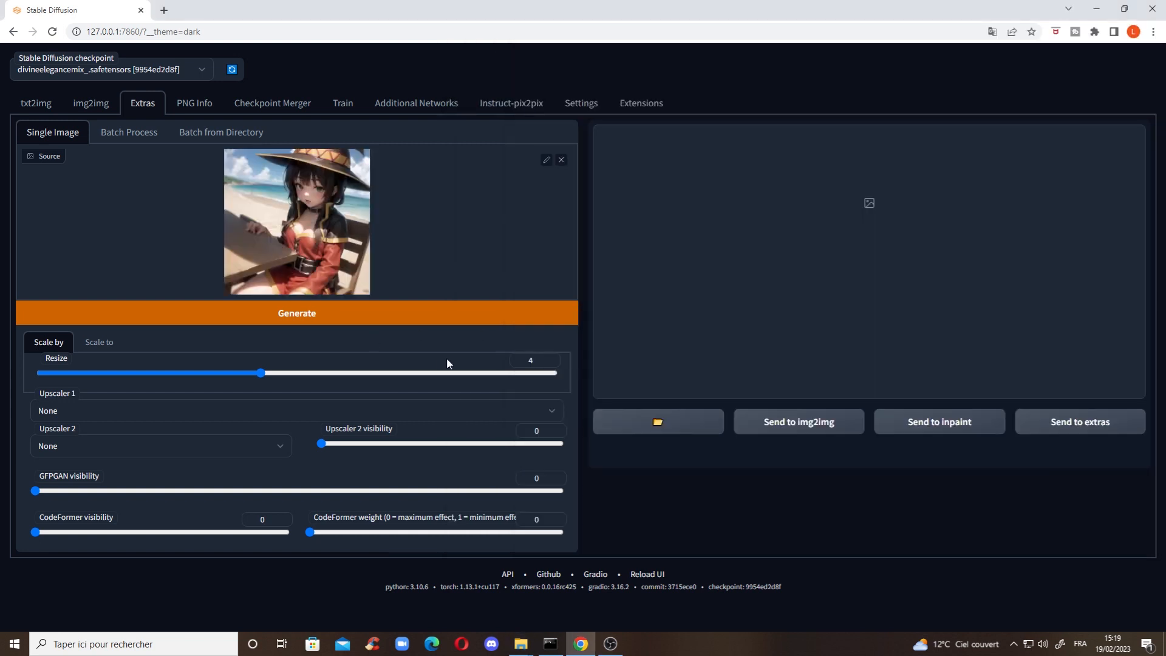
Check the pixel dimensions of Kotosmix.png in its file properties and return to Stable Diffusion
{"action": "mouse_move", "coordinate": [522, 644]}
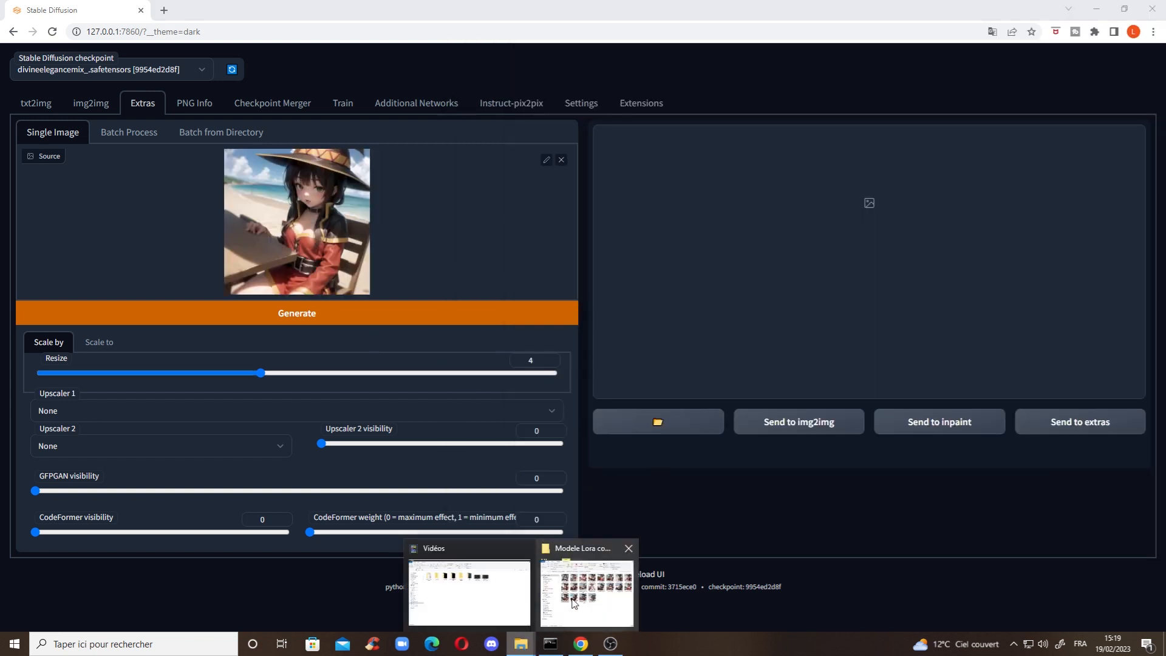
{"action": "left_click", "coordinate": [588, 584]}
{"action": "right_click", "coordinate": [633, 351]}
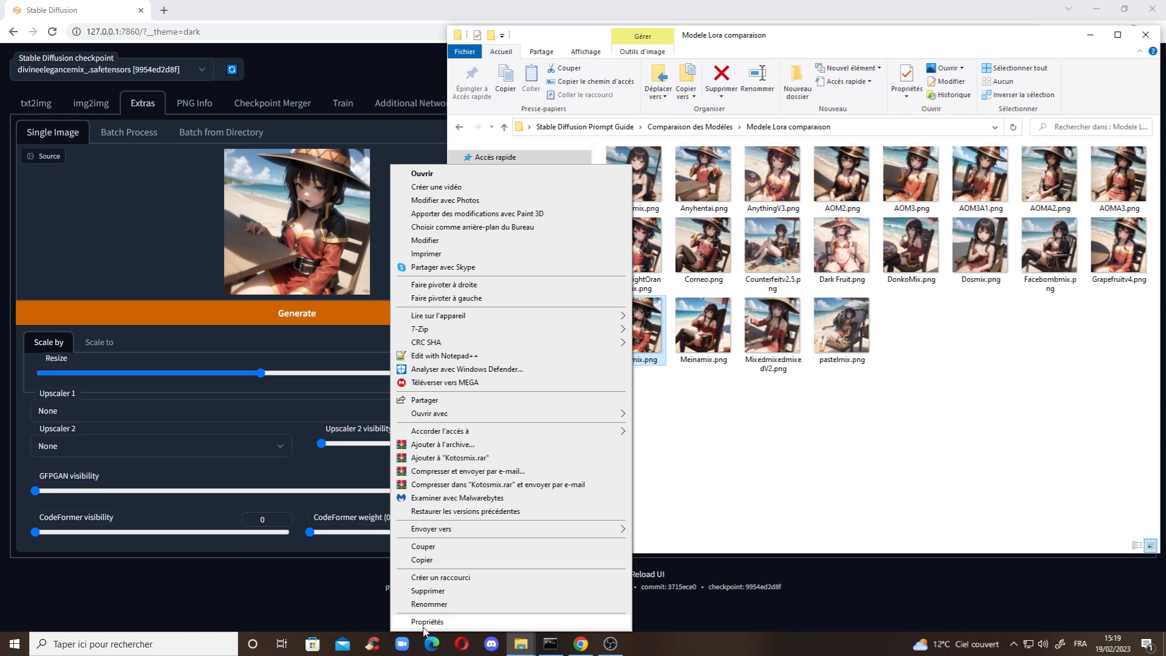
{"action": "left_click", "coordinate": [608, 625]}
{"action": "left_click", "coordinate": [716, 346]}
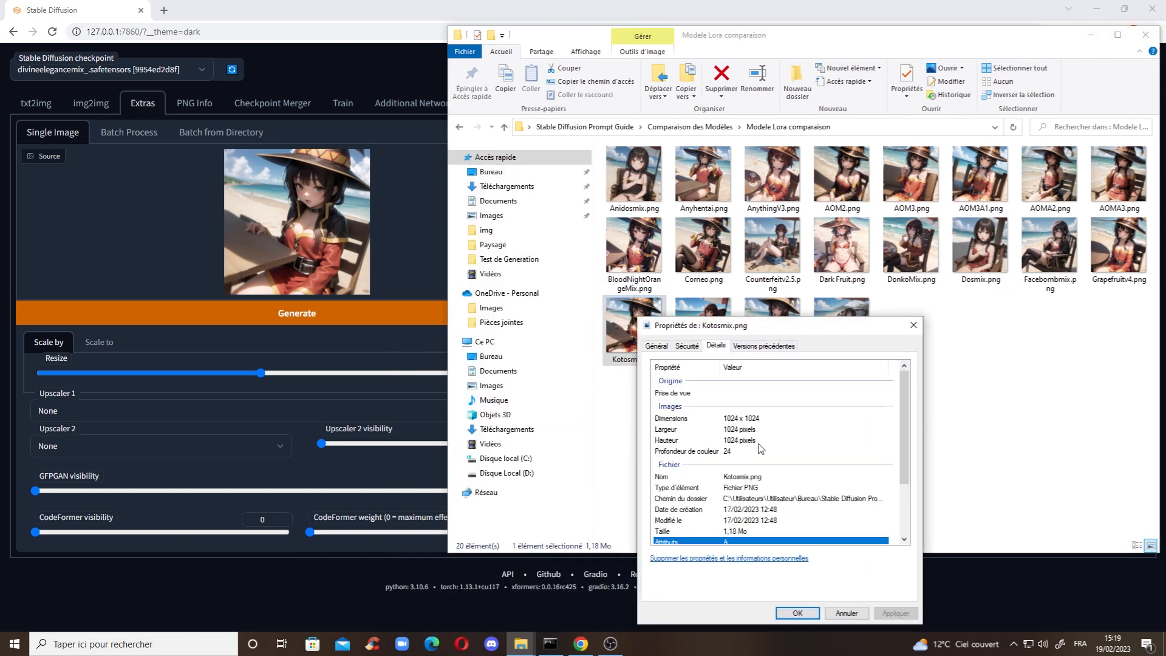
{"action": "left_click", "coordinate": [913, 327]}
{"action": "left_click", "coordinate": [280, 566]}
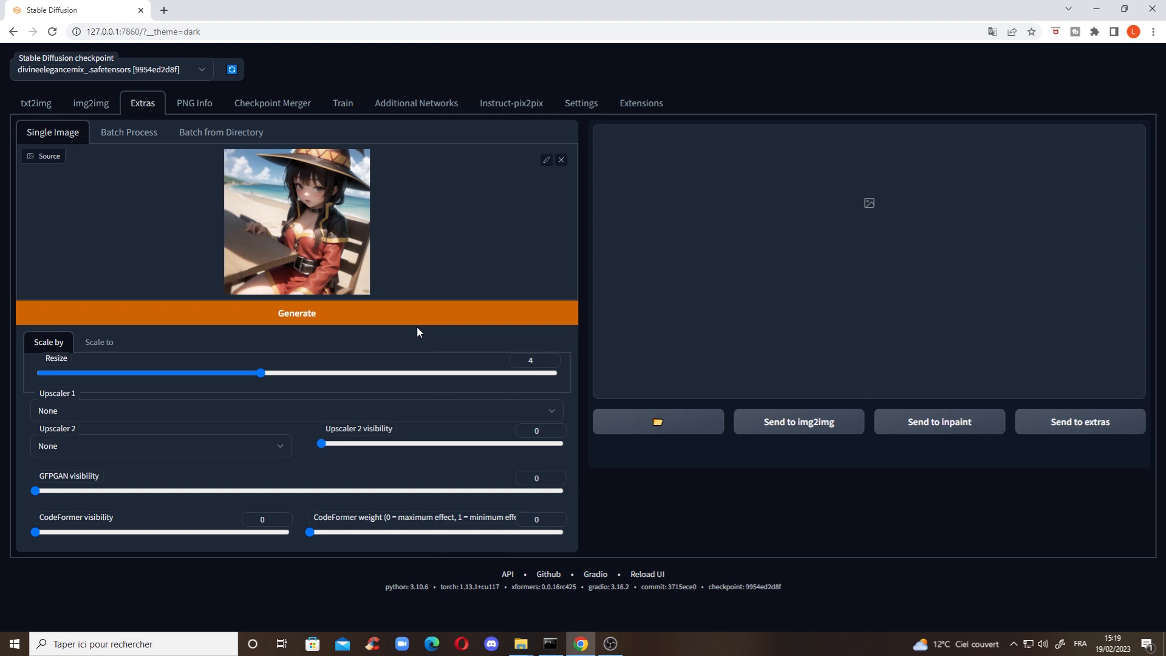
Set Upscaler 1 to ESRGAN_4x and upscale the loaded image
{"action": "left_click", "coordinate": [268, 413]}
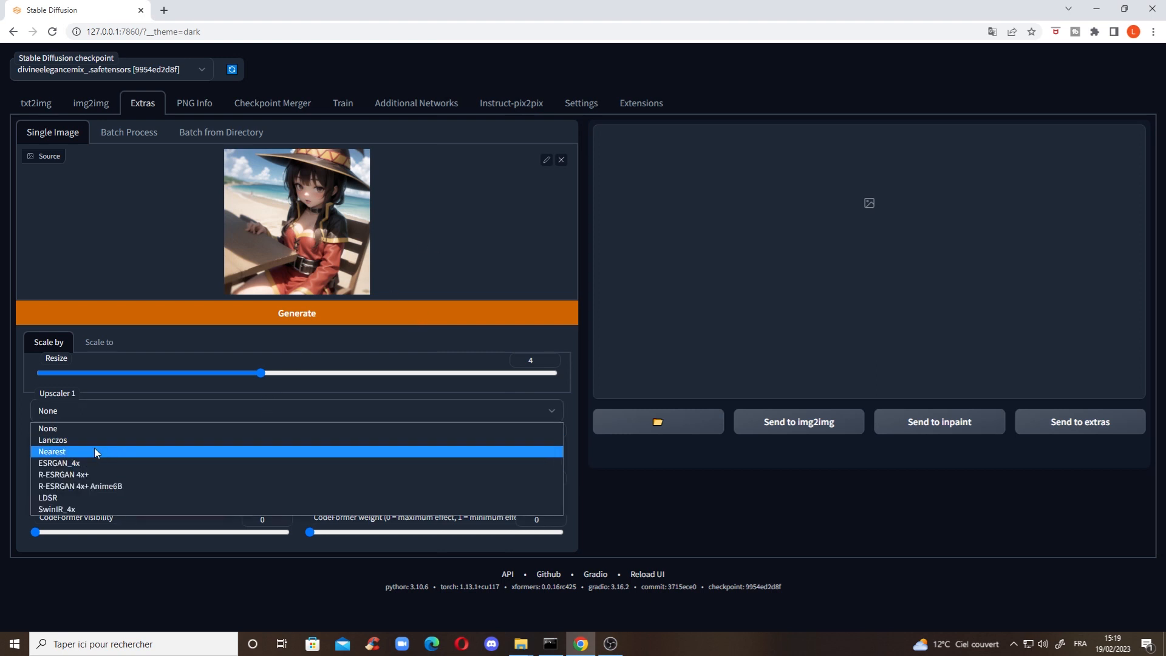
{"action": "left_click", "coordinate": [83, 461]}
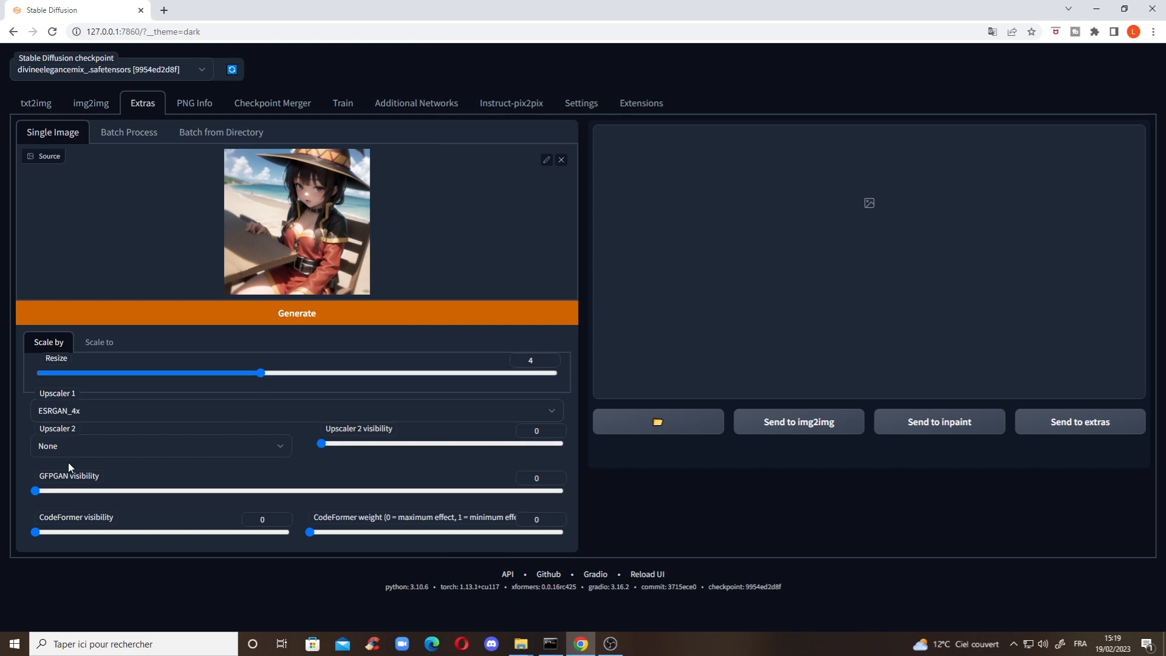
{"action": "left_click", "coordinate": [268, 315]}
Change Upscaler 1 to R-ESRGAN 4x+ Anime6B and upscale the same image again
{"action": "left_click", "coordinate": [153, 407]}
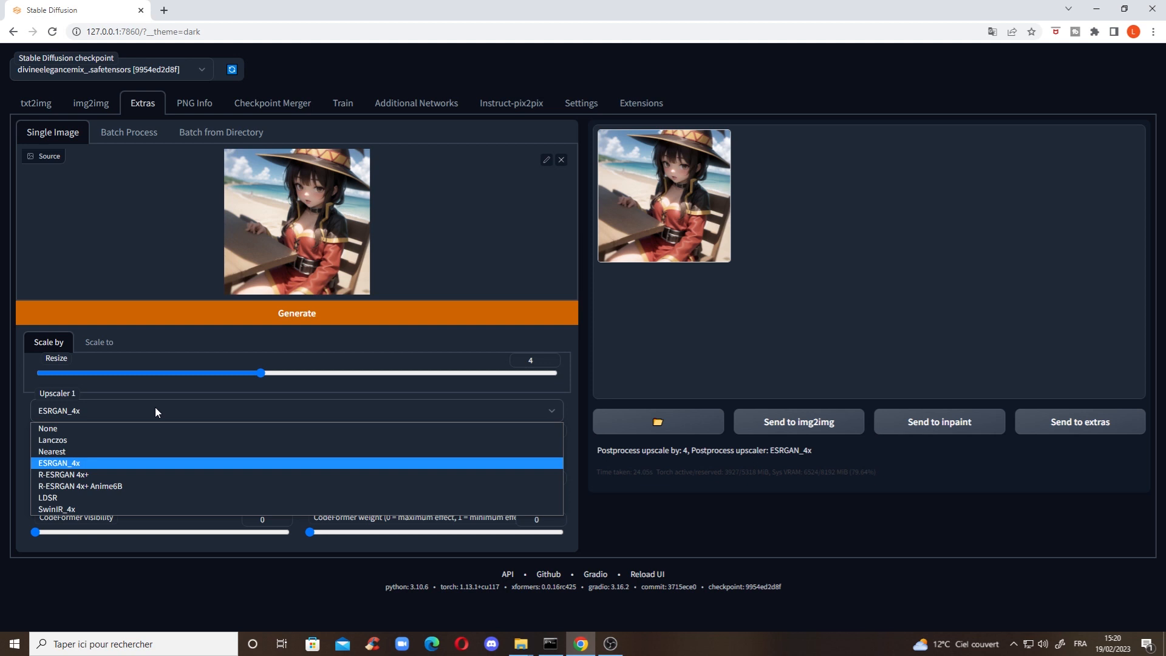
{"action": "left_click", "coordinate": [79, 486]}
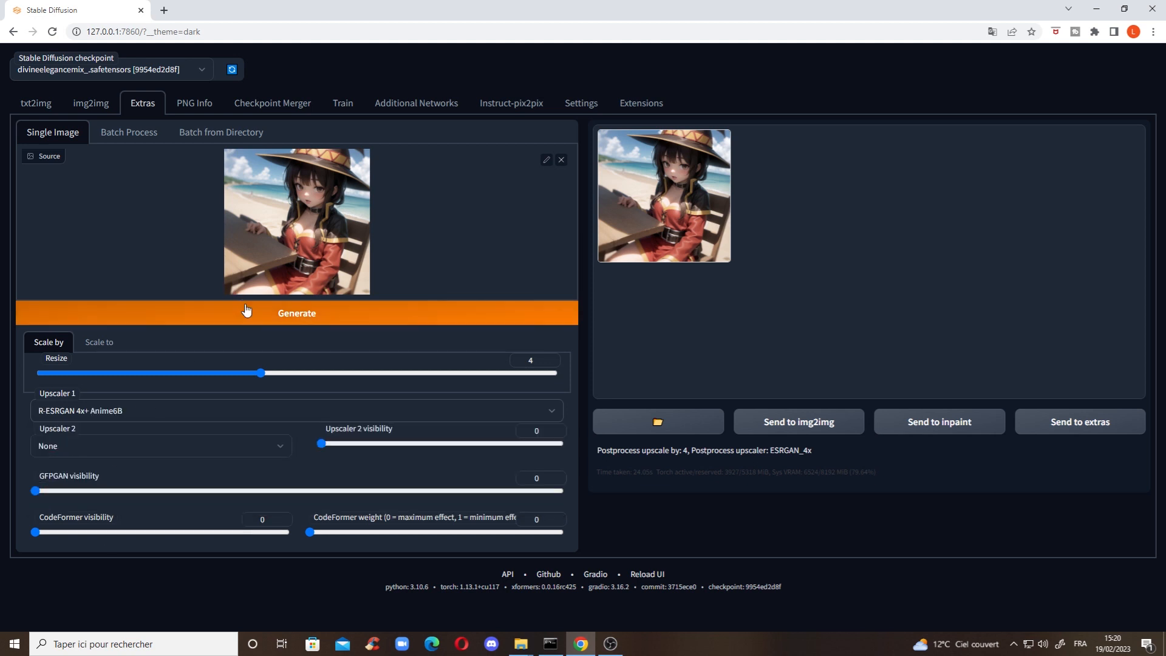
{"action": "left_click", "coordinate": [247, 312]}
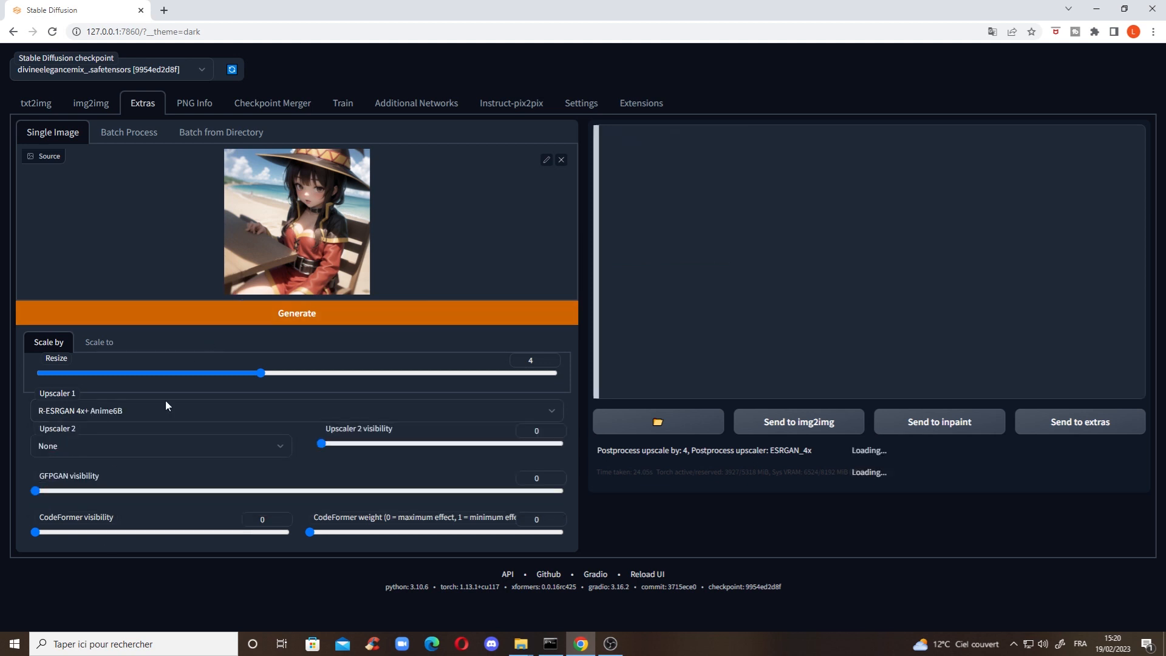
{"action": "left_click", "coordinate": [97, 415]}
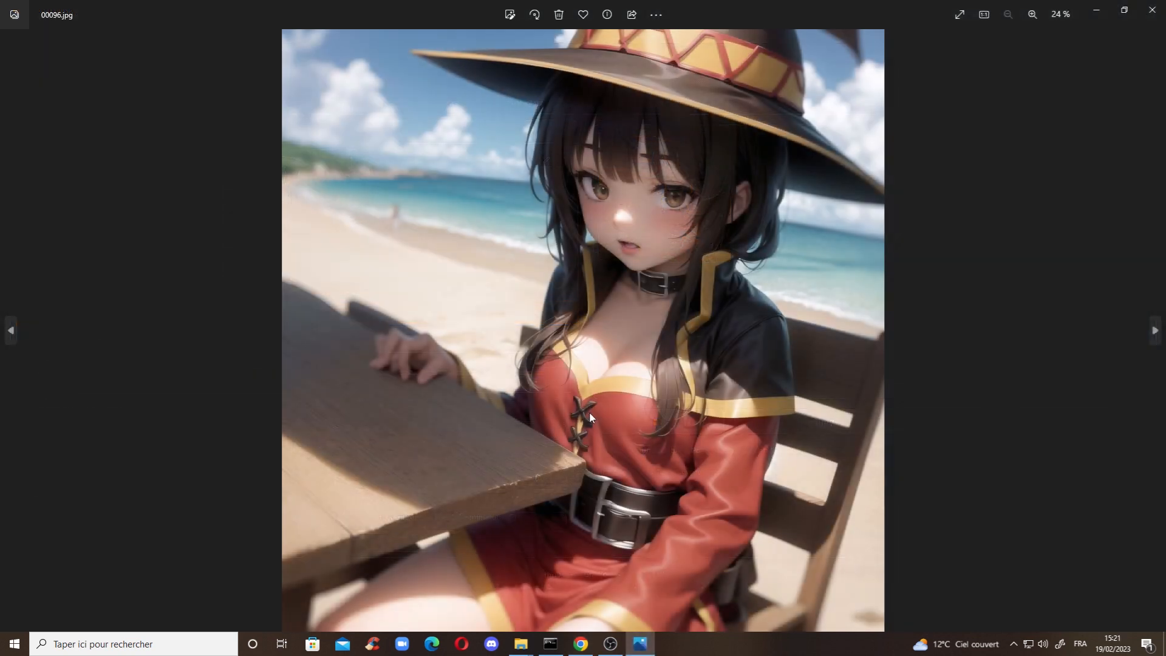
Compare the upscaled images 00096.jpg and 00097.jpg in the photo viewer
{"action": "key", "text": "Right"}
{"action": "key", "text": "Right"}
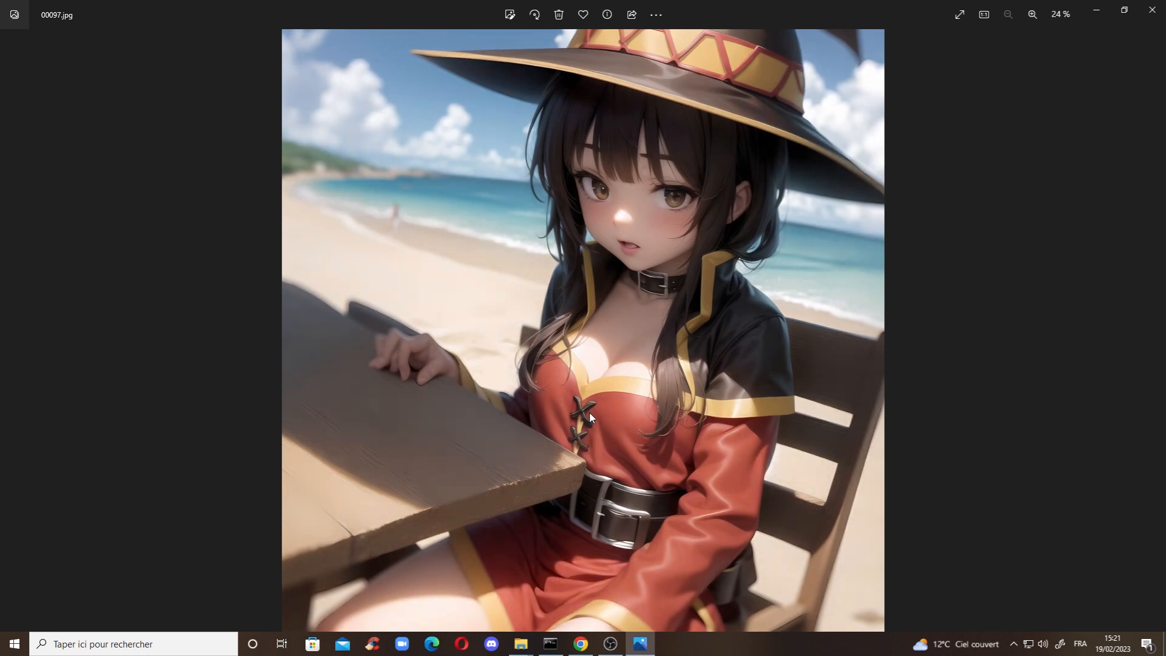
Flip between 00096.png and 00097.jpg to compare both upscales once more, and close the photo viewer
{"action": "key", "text": "Left"}
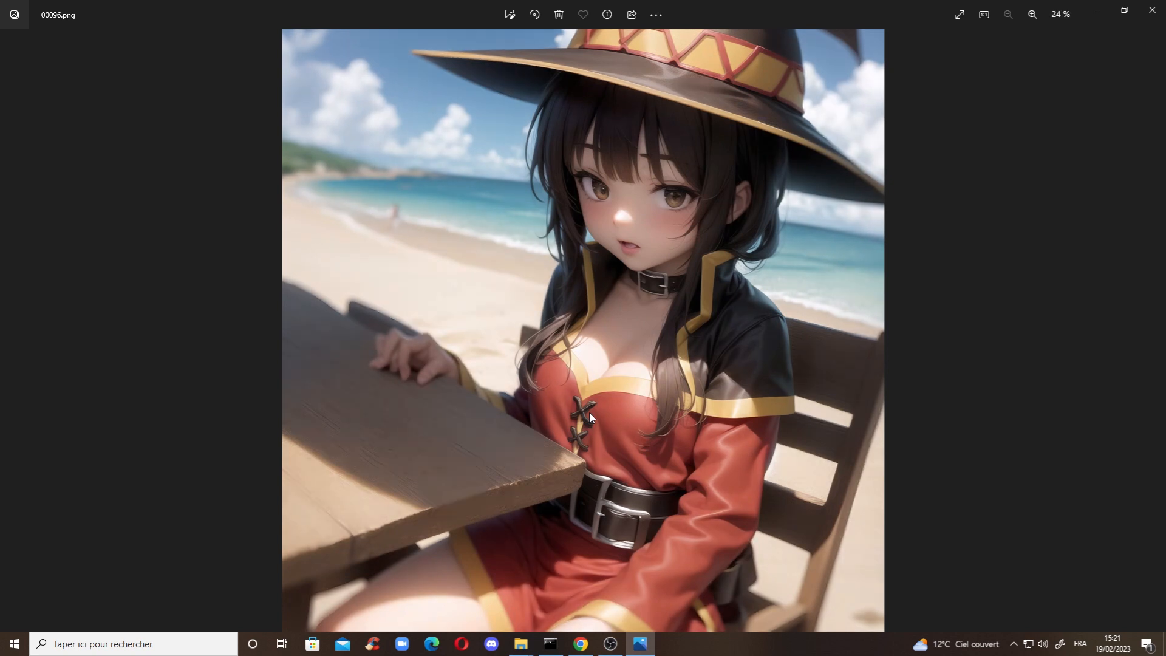
{"action": "key", "text": "Right"}
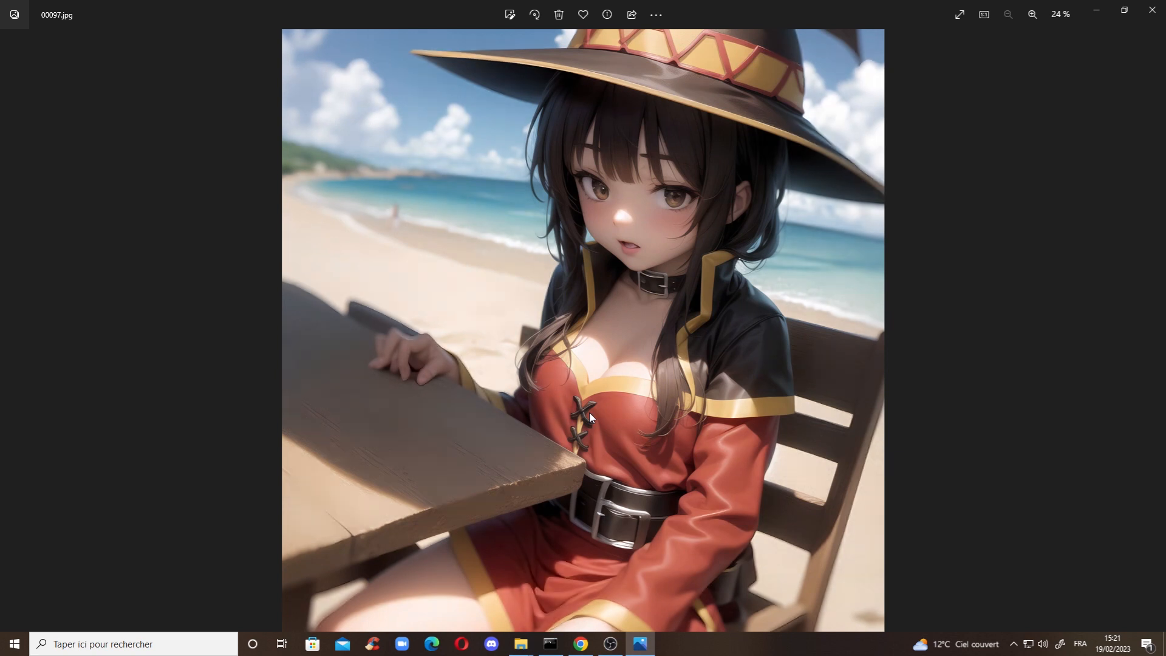
{"action": "left_click", "coordinate": [1153, 9]}
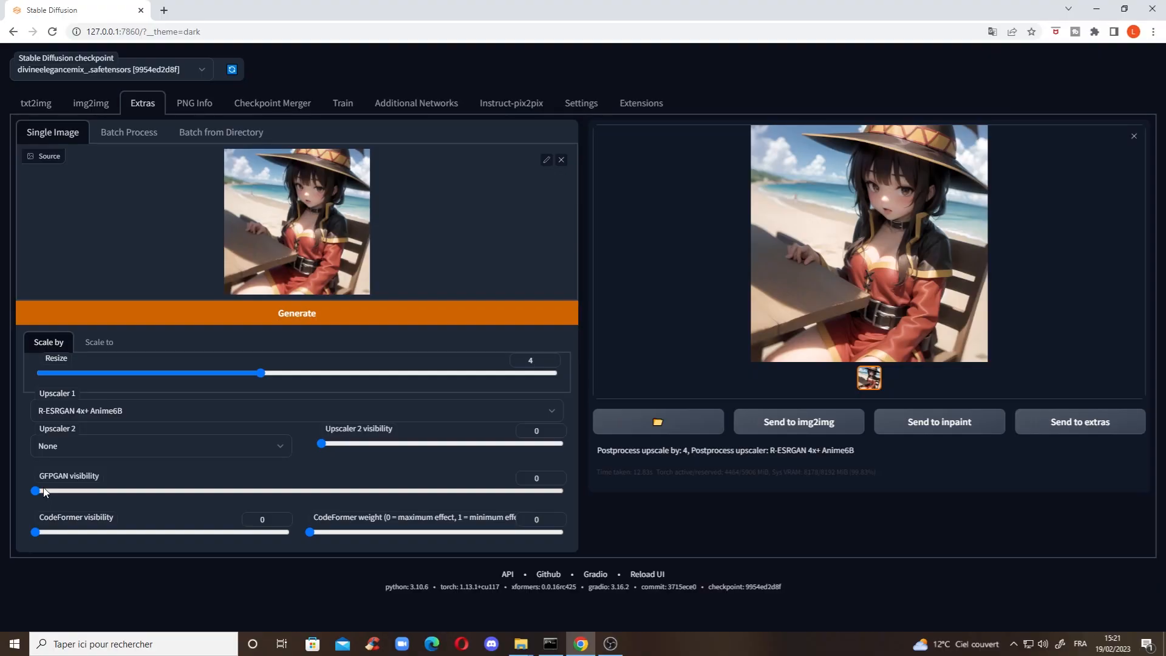
Review the Upscaler 2 choices and the Batch Process and Batch from Directory modes, and return to Single Image
{"action": "left_click", "coordinate": [75, 456]}
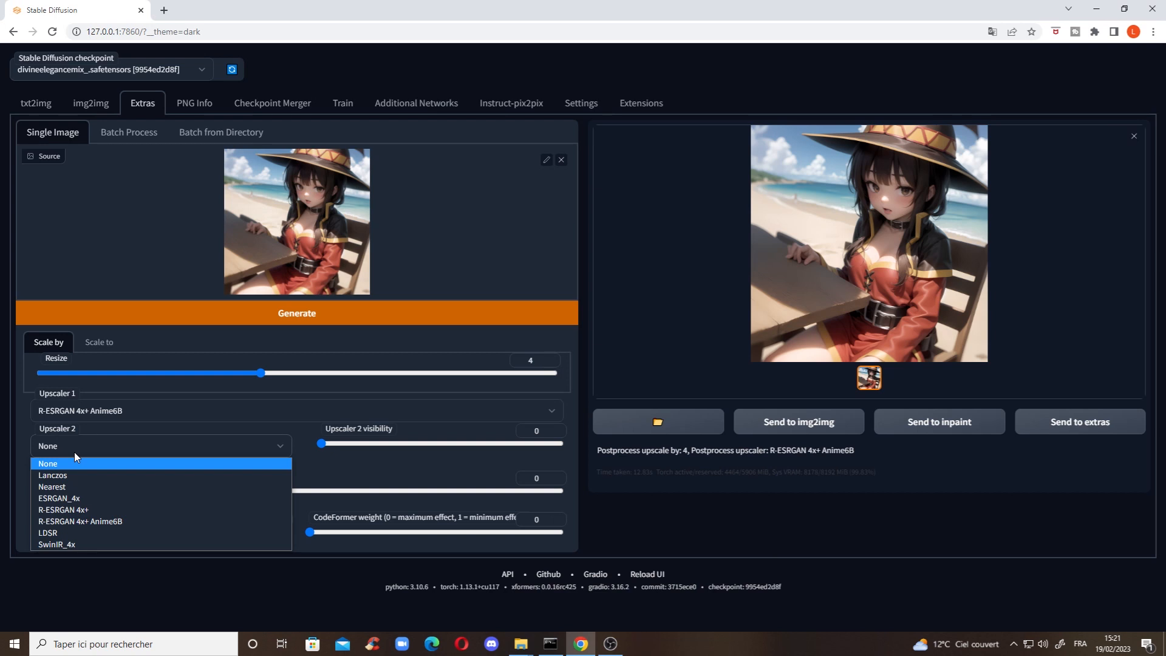
{"action": "left_click", "coordinate": [74, 452]}
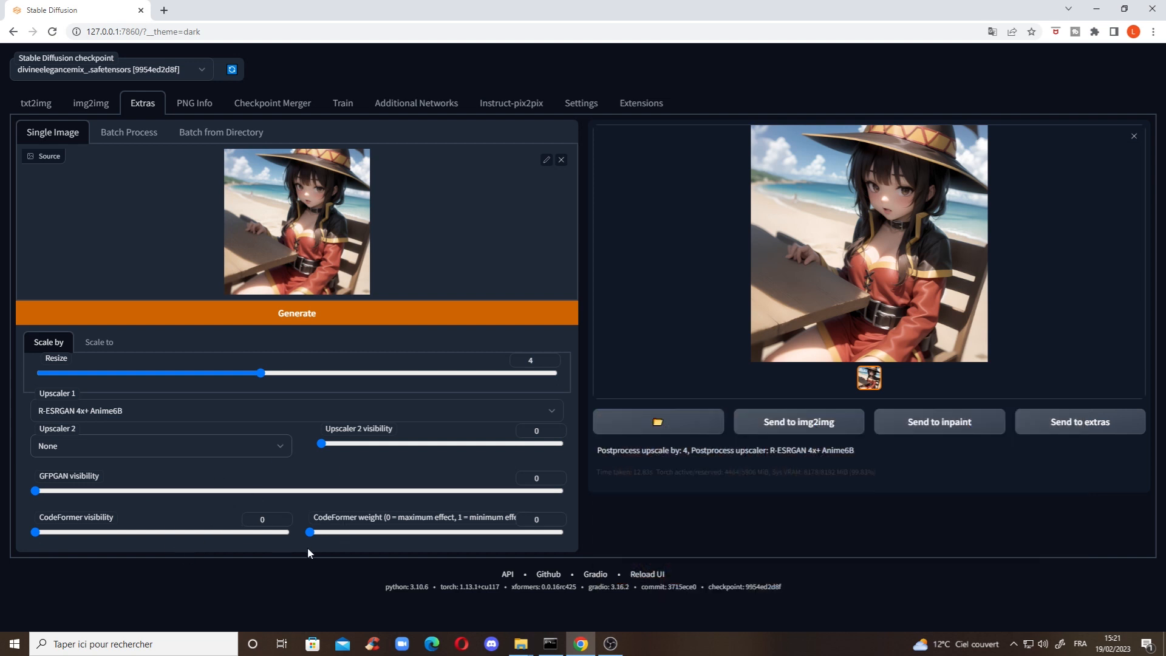
{"action": "left_click", "coordinate": [108, 143]}
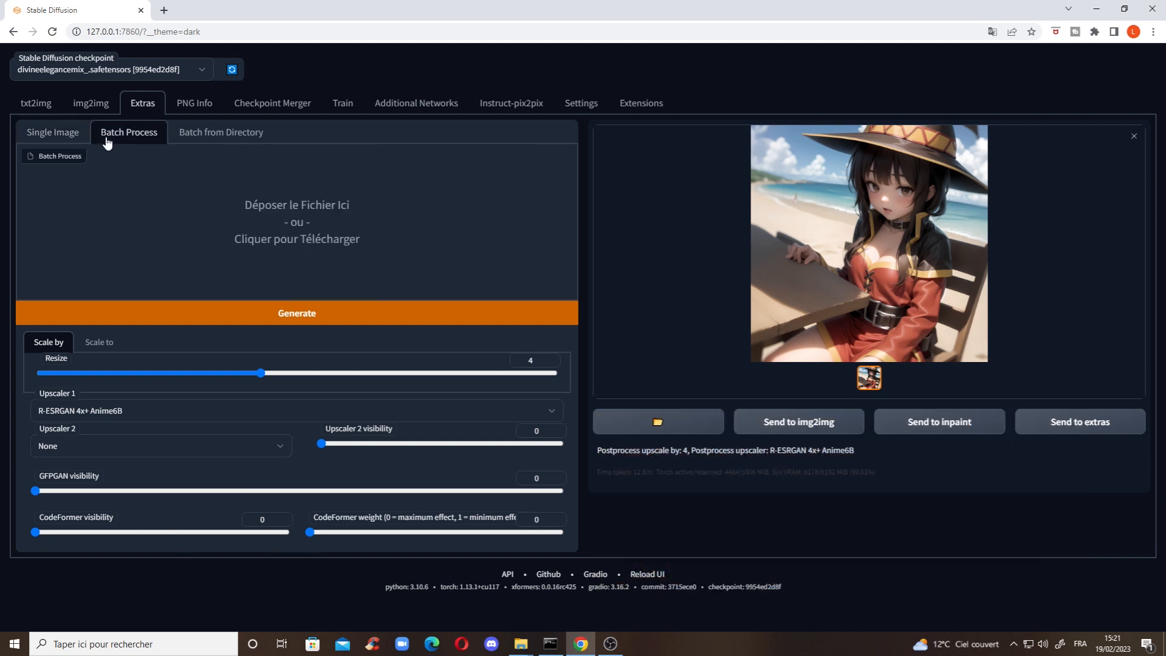
{"action": "left_click", "coordinate": [193, 143]}
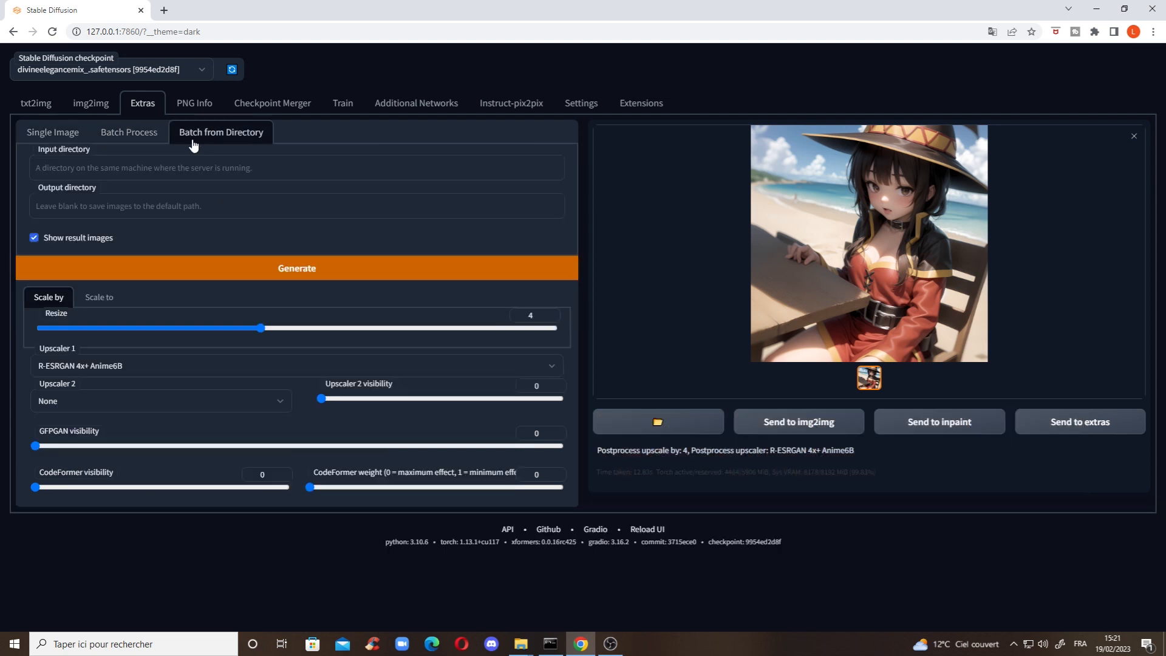
{"action": "left_click", "coordinate": [117, 136]}
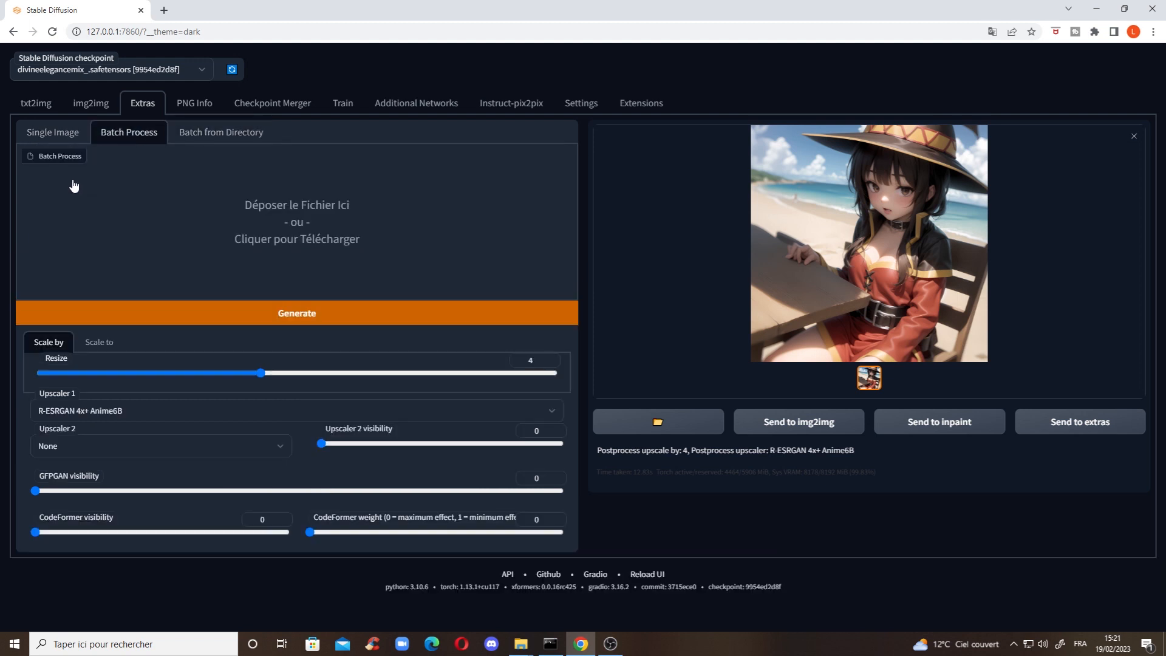
{"action": "left_click", "coordinate": [59, 138]}
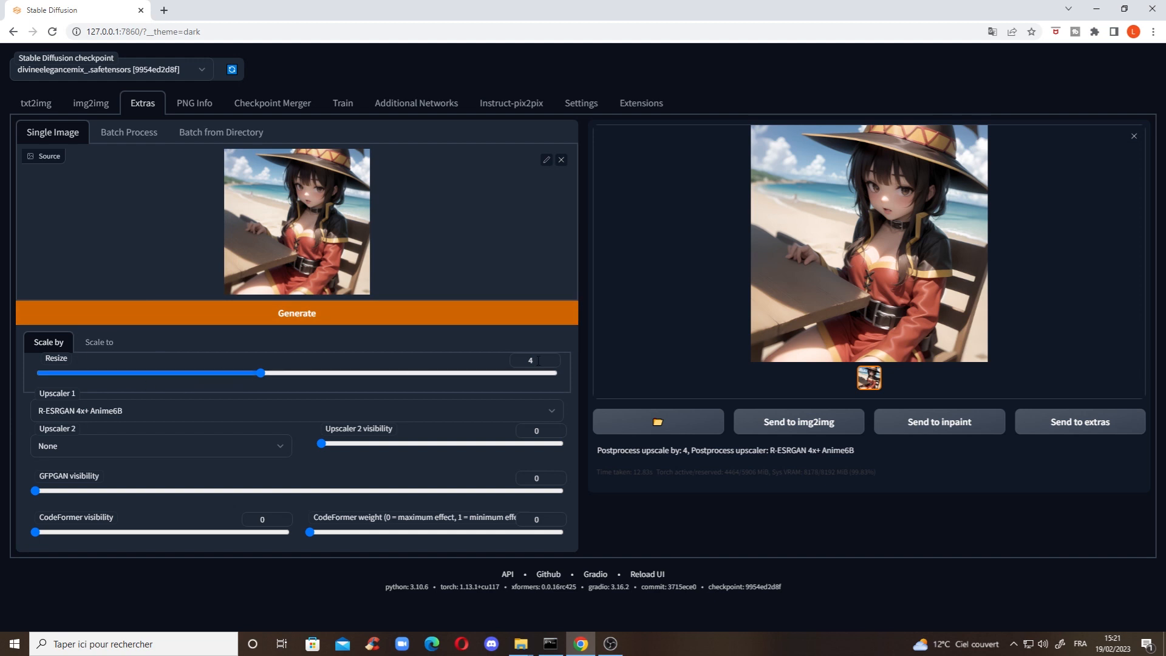
Set Resize to 8 and Upscaler 1 to ESRGAN_4x, and upscale the loaded beach image
{"action": "left_click_drag", "start_coordinate": [300, 373], "coordinate": [611, 382]}
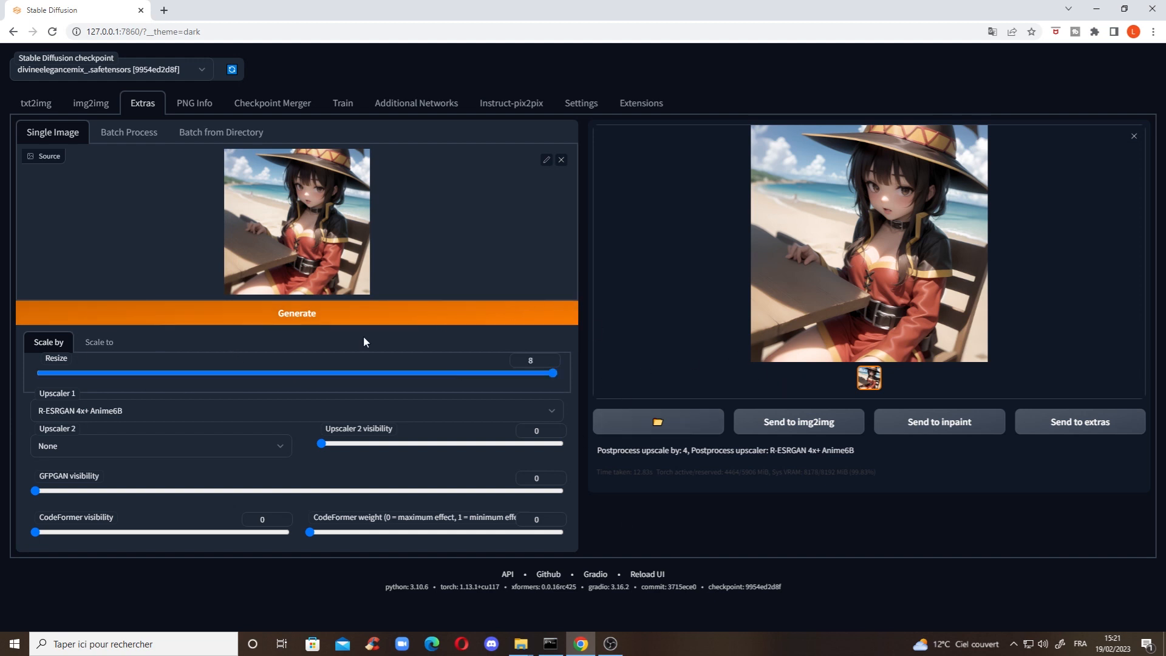
{"action": "left_click", "coordinate": [172, 416]}
{"action": "left_click", "coordinate": [118, 463]}
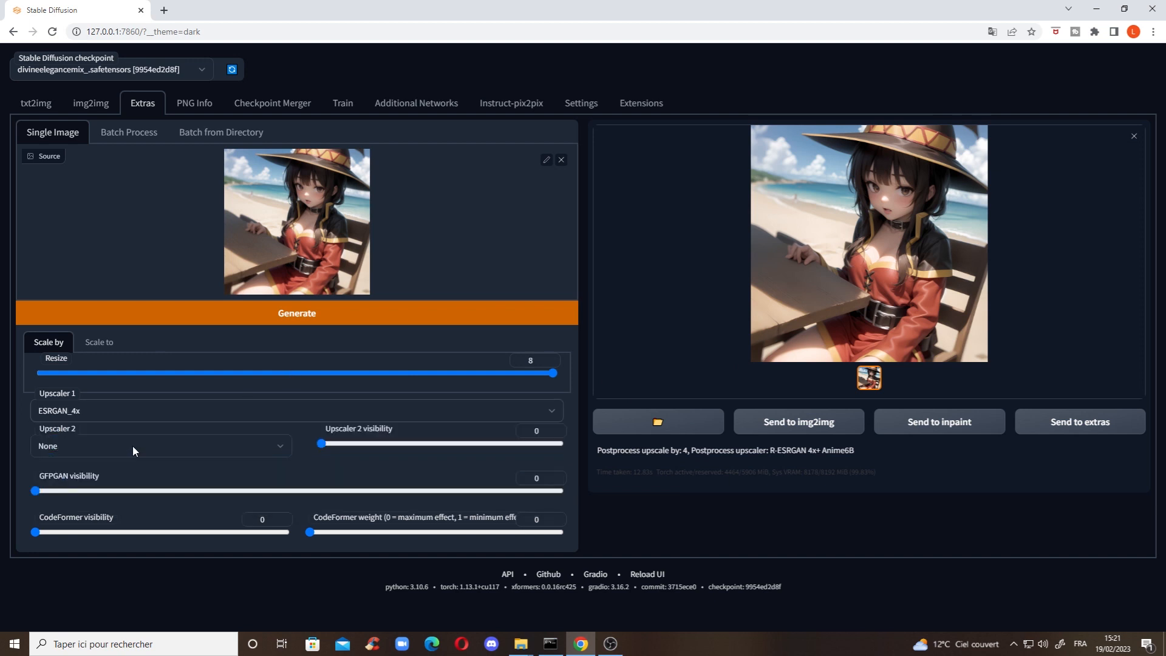
{"action": "left_click", "coordinate": [228, 320]}
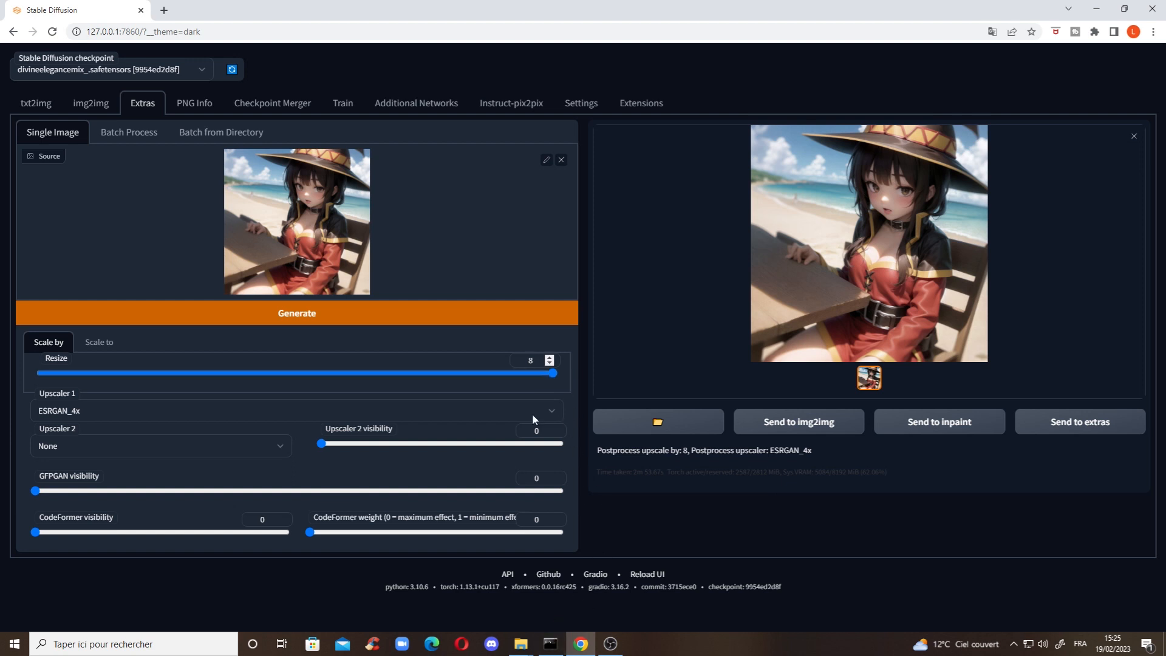
Open the Test de Generation folder in File Explorer and inspect the file information of 00098.png and 00098.jpg
{"action": "mouse_move", "coordinate": [521, 644]}
{"action": "mouse_move", "coordinate": [536, 597]}
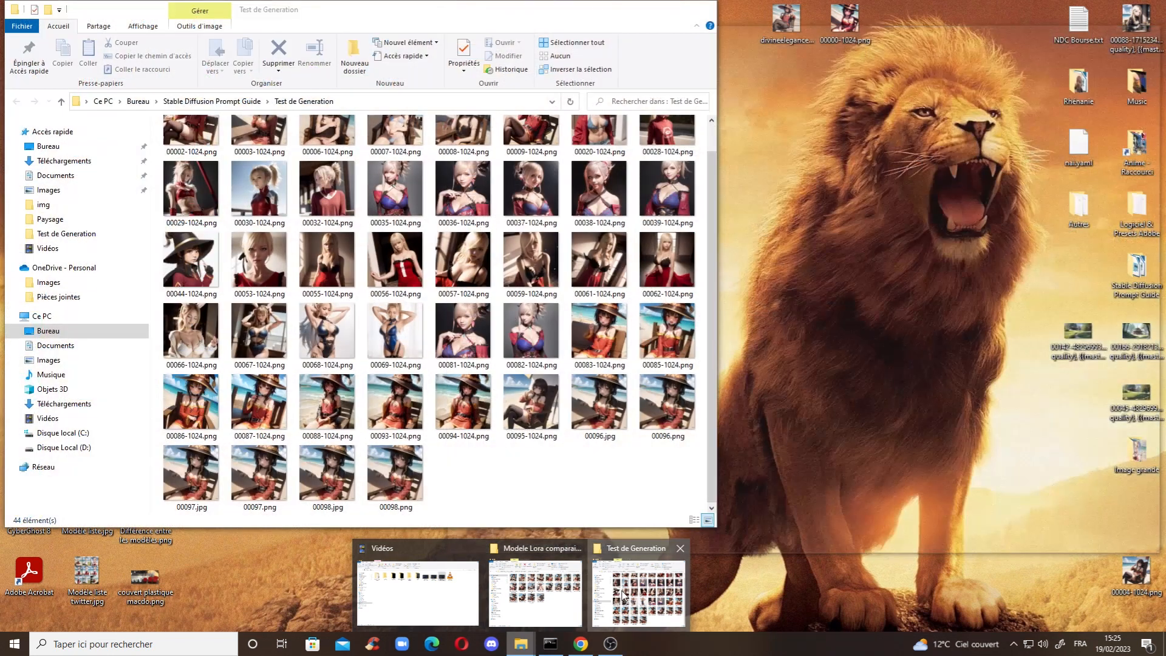
{"action": "left_click", "coordinate": [638, 594]}
{"action": "right_click", "coordinate": [401, 494]}
{"action": "left_click", "coordinate": [500, 490]}
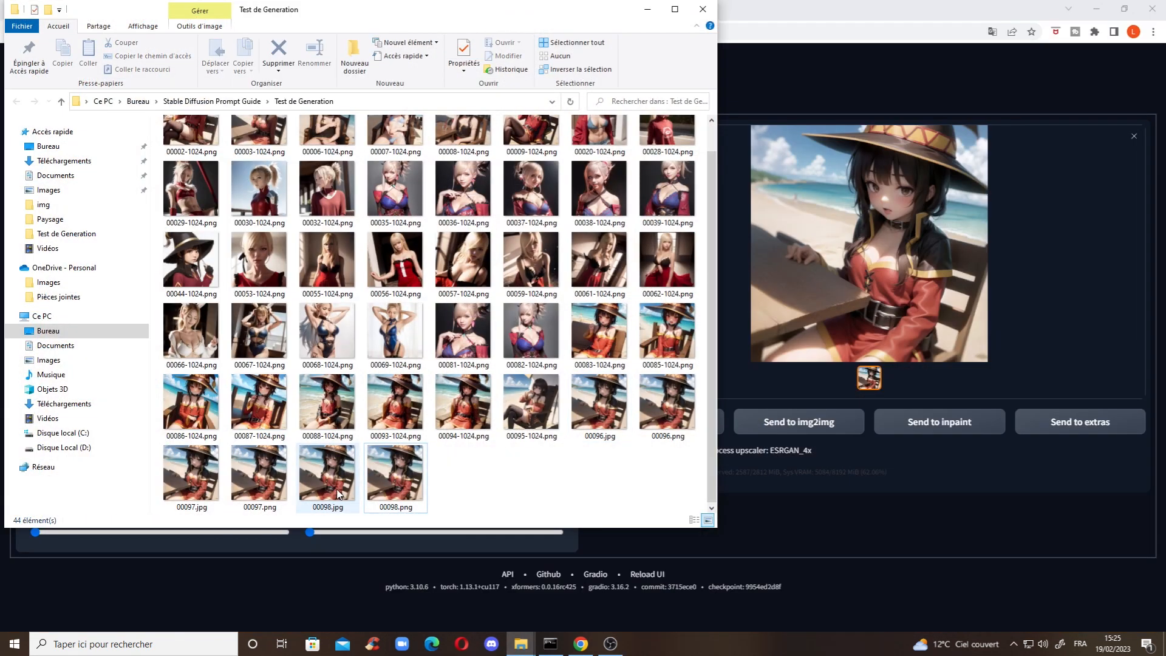
{"action": "mouse_move", "coordinate": [384, 491]}
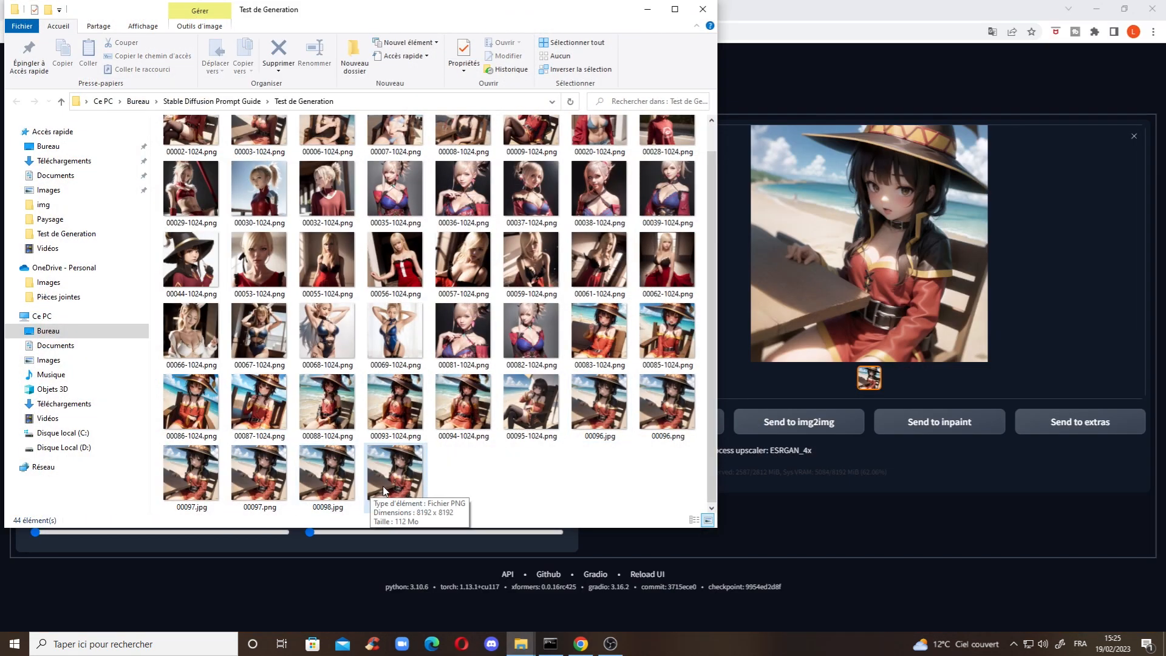
{"action": "left_click", "coordinate": [351, 489]}
{"action": "left_click", "coordinate": [383, 481]}
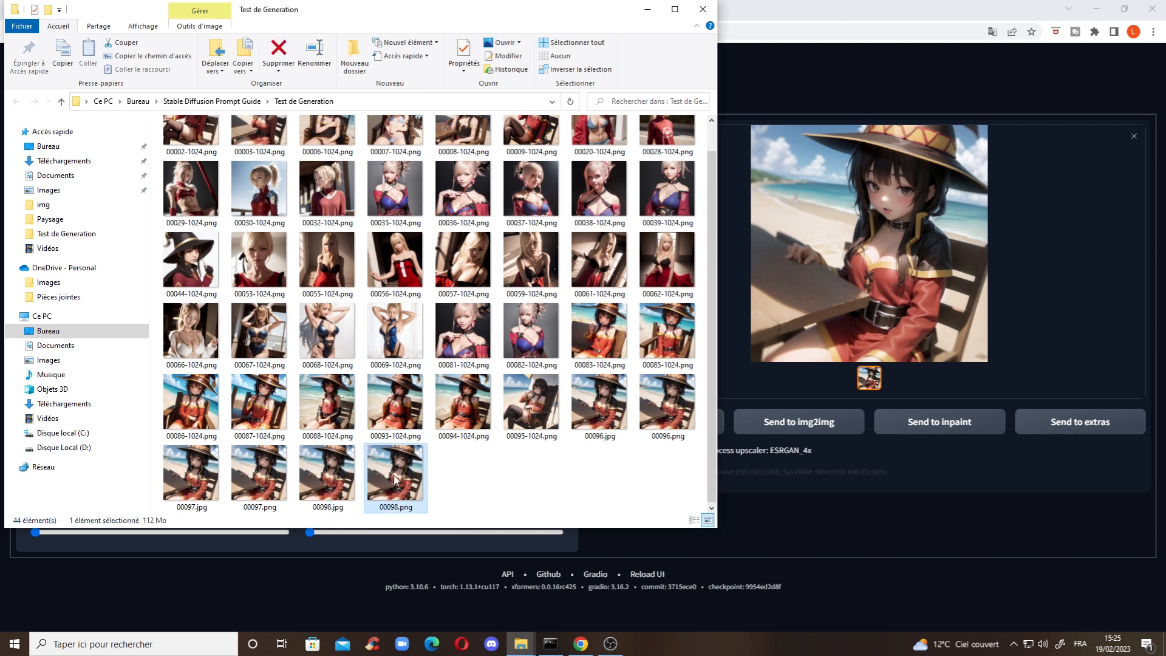
{"action": "key", "text": "Left"}
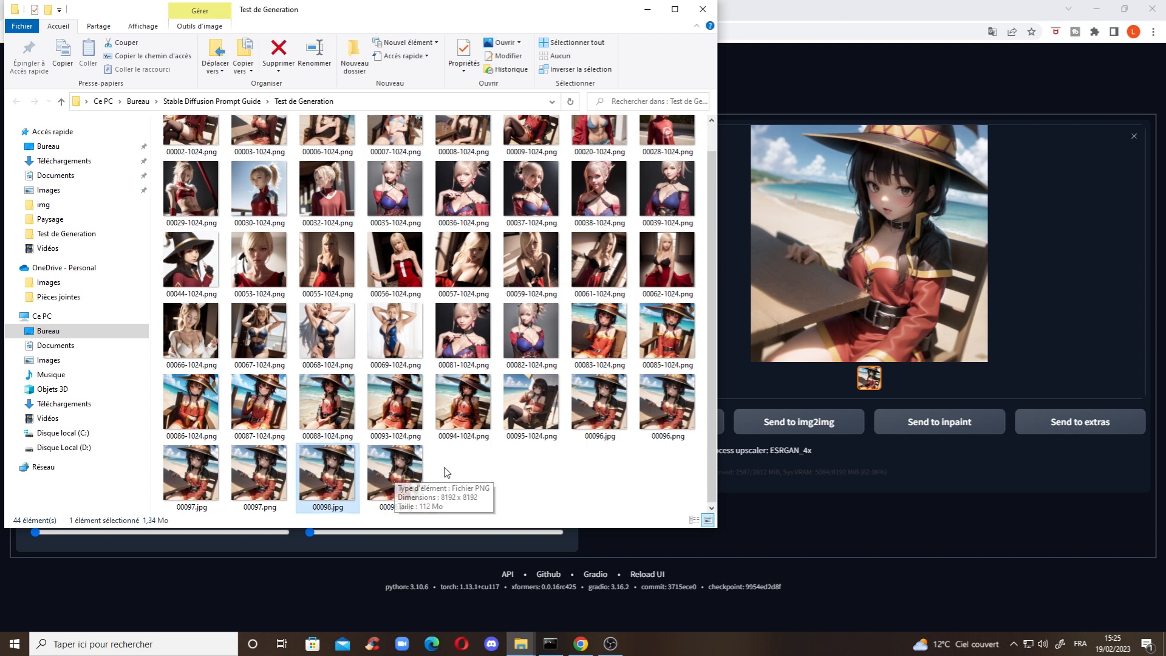
Check the pixel dimensions of 00098.png in its file properties and close them
{"action": "right_click", "coordinate": [406, 477]}
{"action": "left_click", "coordinate": [438, 465]}
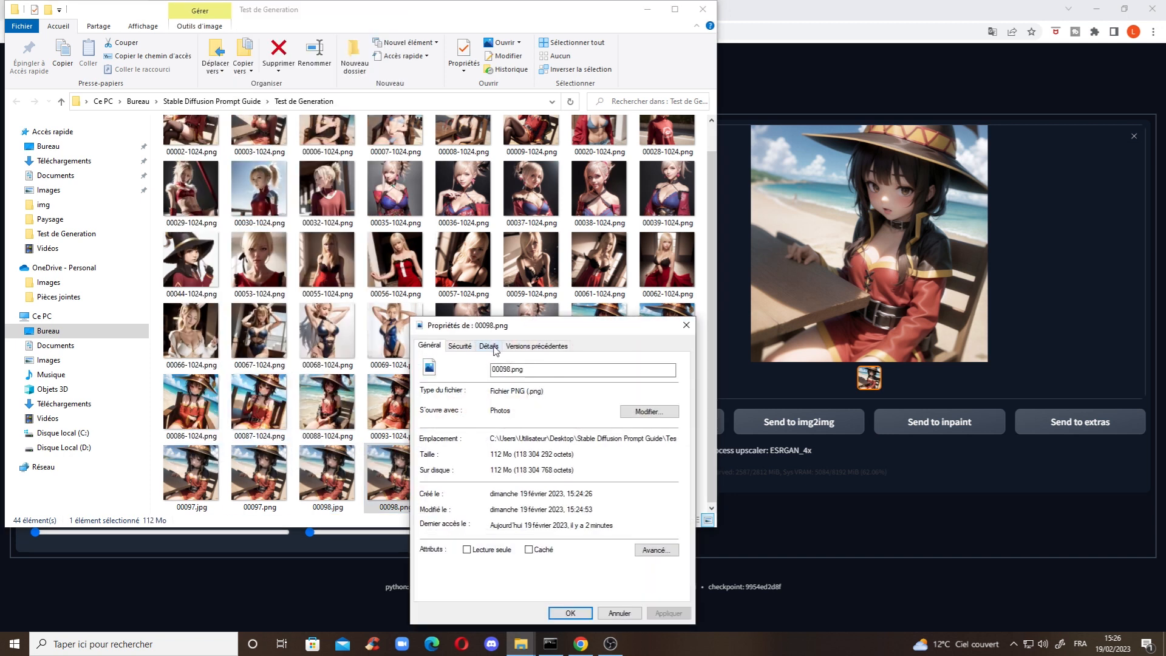
{"action": "left_click", "coordinate": [489, 347]}
{"action": "left_click_drag", "start_coordinate": [535, 325], "coordinate": [486, 280]}
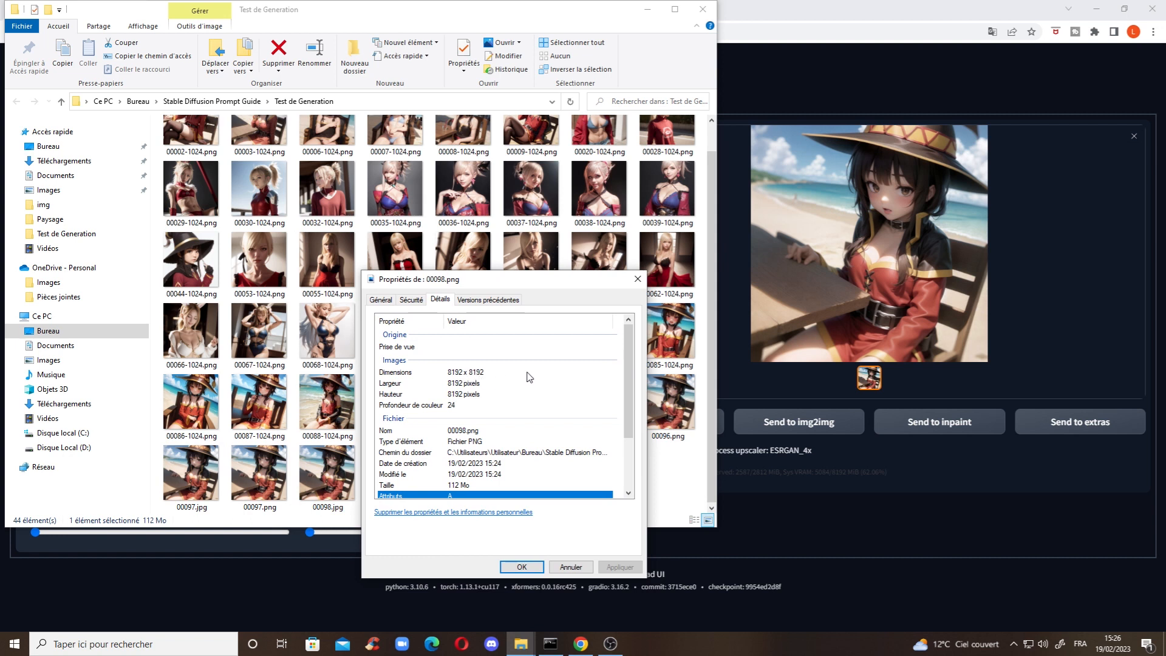
{"action": "left_click", "coordinate": [637, 280]}
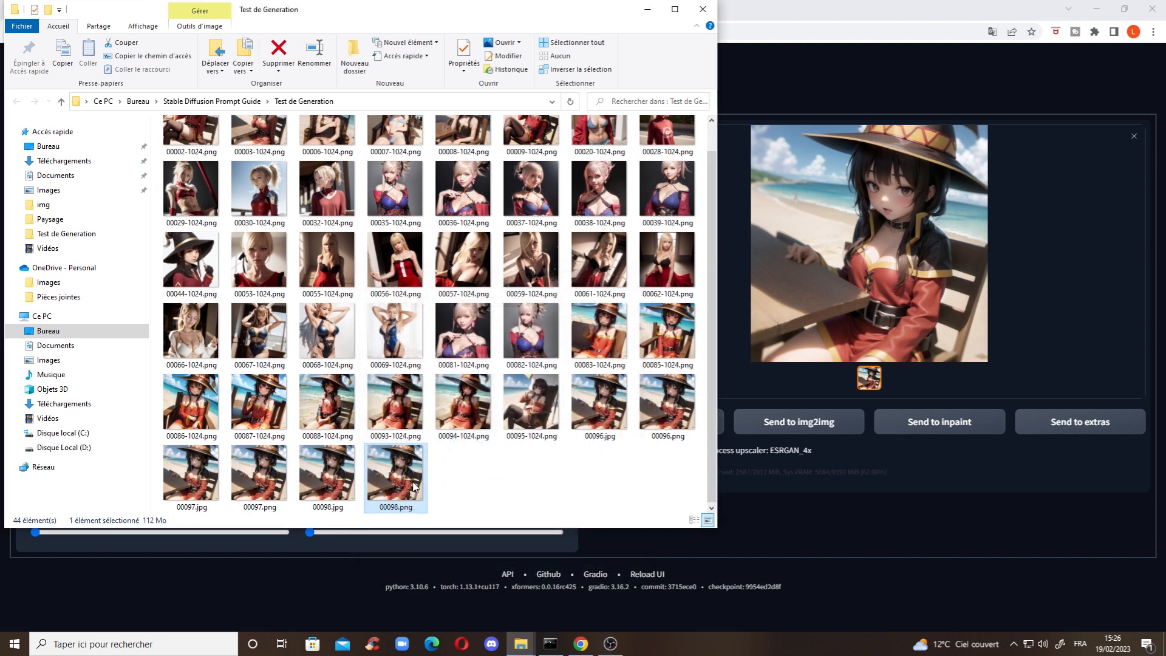
View 00098.png in the photo viewer, examine the face details up close, and close the viewer
{"action": "double_click", "coordinate": [414, 487]}
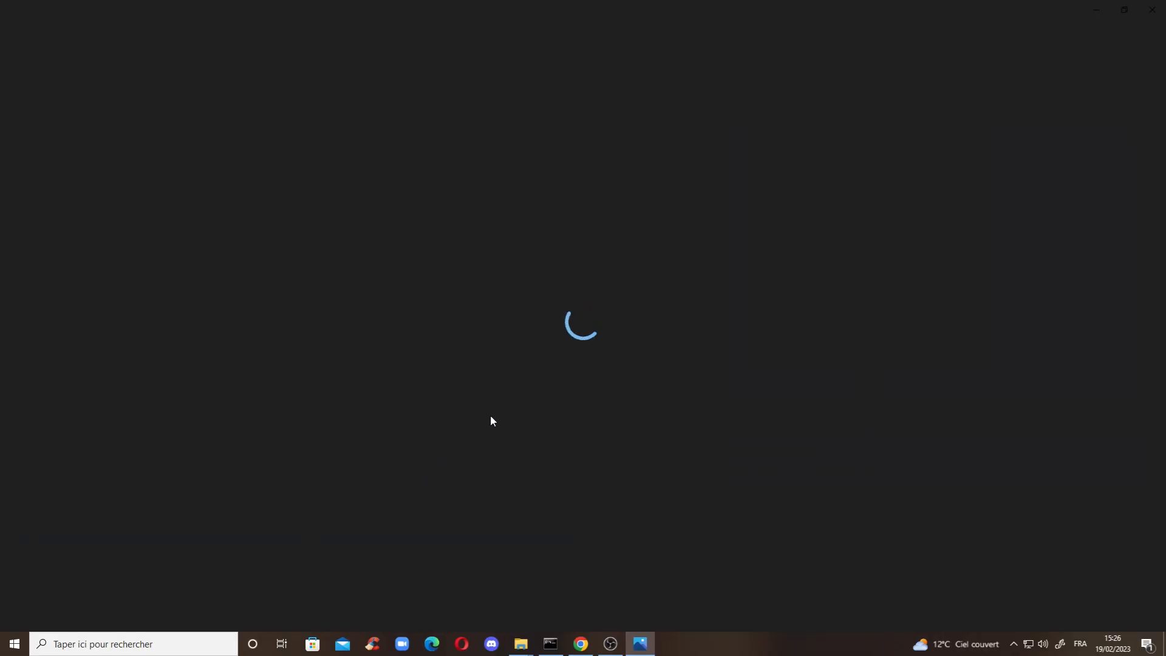
{"action": "scroll", "coordinate": [616, 268], "scroll_direction": "up", "scroll_amount": 5}
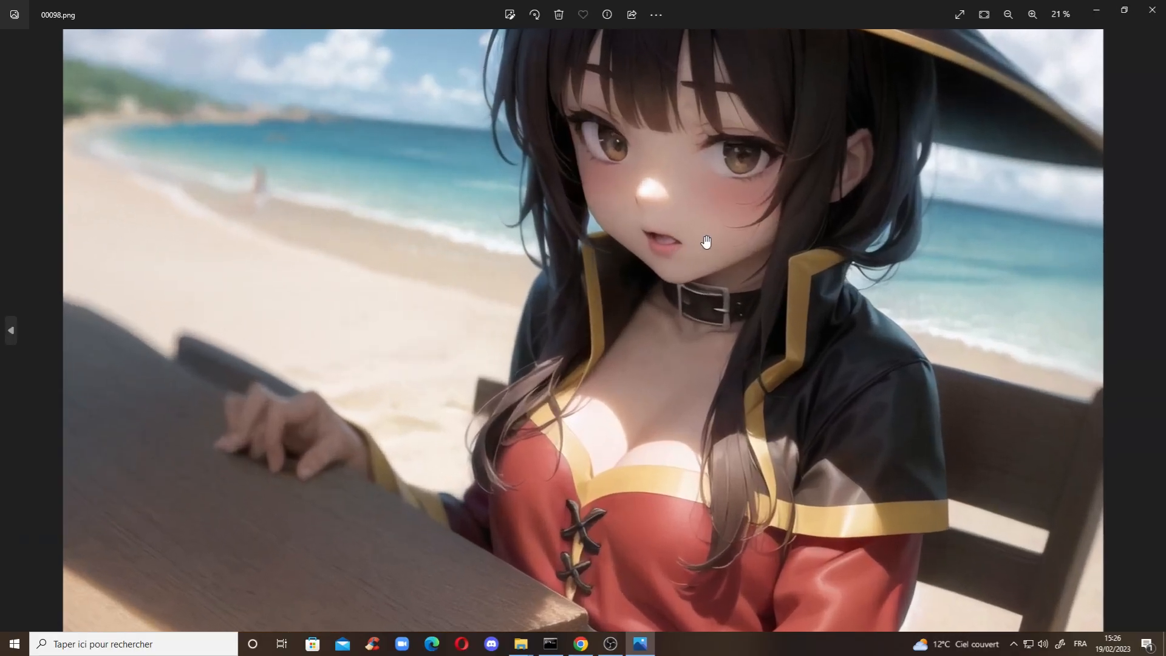
{"action": "scroll", "coordinate": [500, 364], "scroll_direction": "up", "scroll_amount": 3}
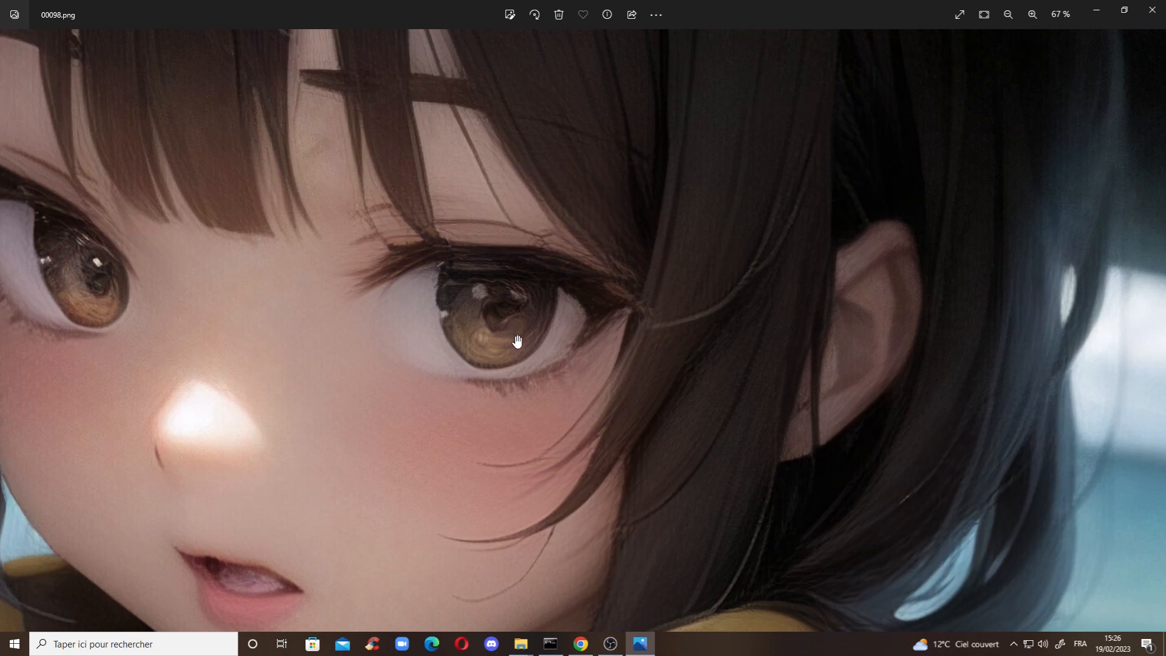
{"action": "scroll", "coordinate": [566, 327], "scroll_direction": "down", "scroll_amount": 4}
{"action": "scroll", "coordinate": [566, 327], "scroll_direction": "down", "scroll_amount": 3}
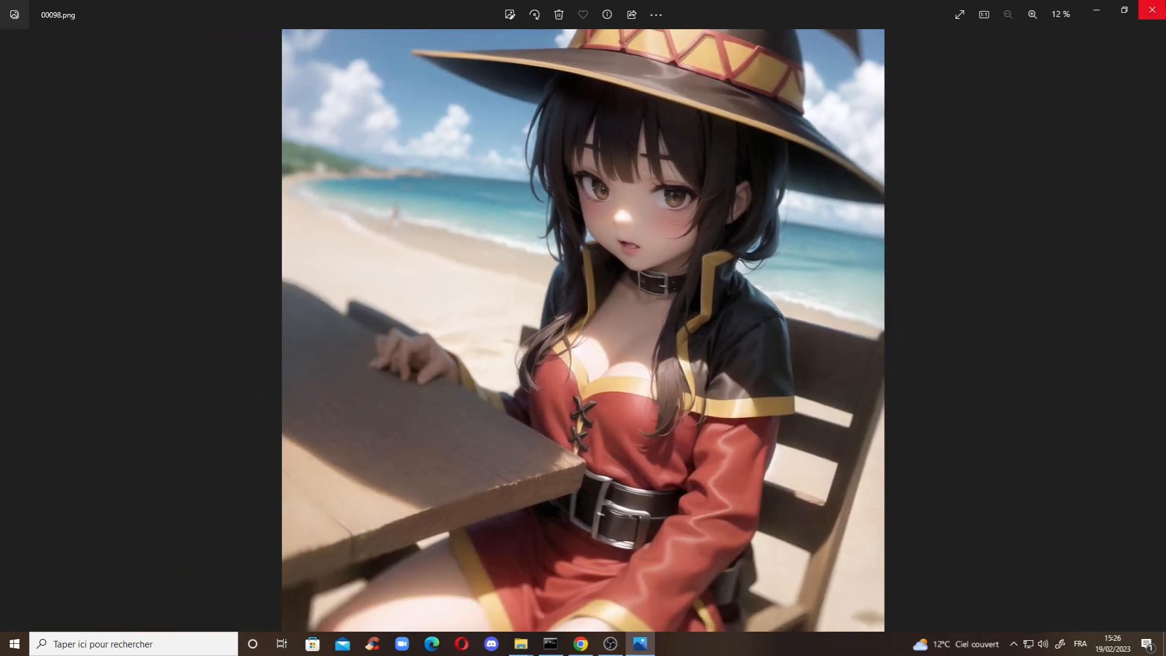
{"action": "left_click", "coordinate": [1152, 9]}
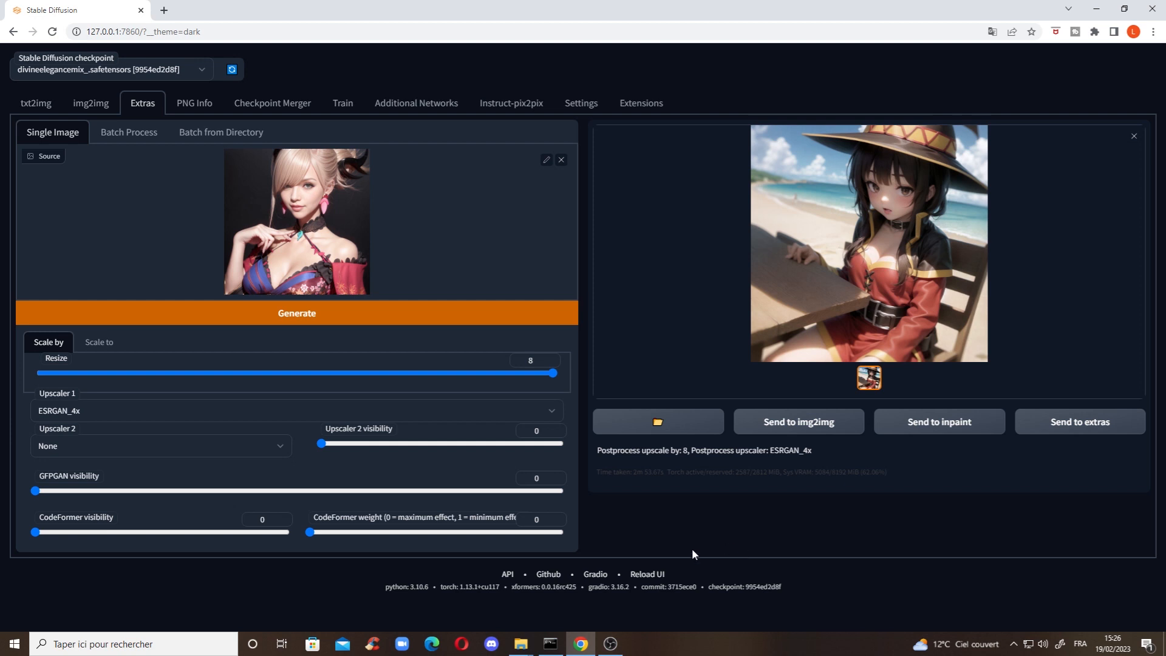
Set Resize to 2, keep ESRGAN_4x as Upscaler 1, and upscale the loaded blonde portrait
{"action": "left_click_drag", "start_coordinate": [551, 377], "coordinate": [196, 373]}
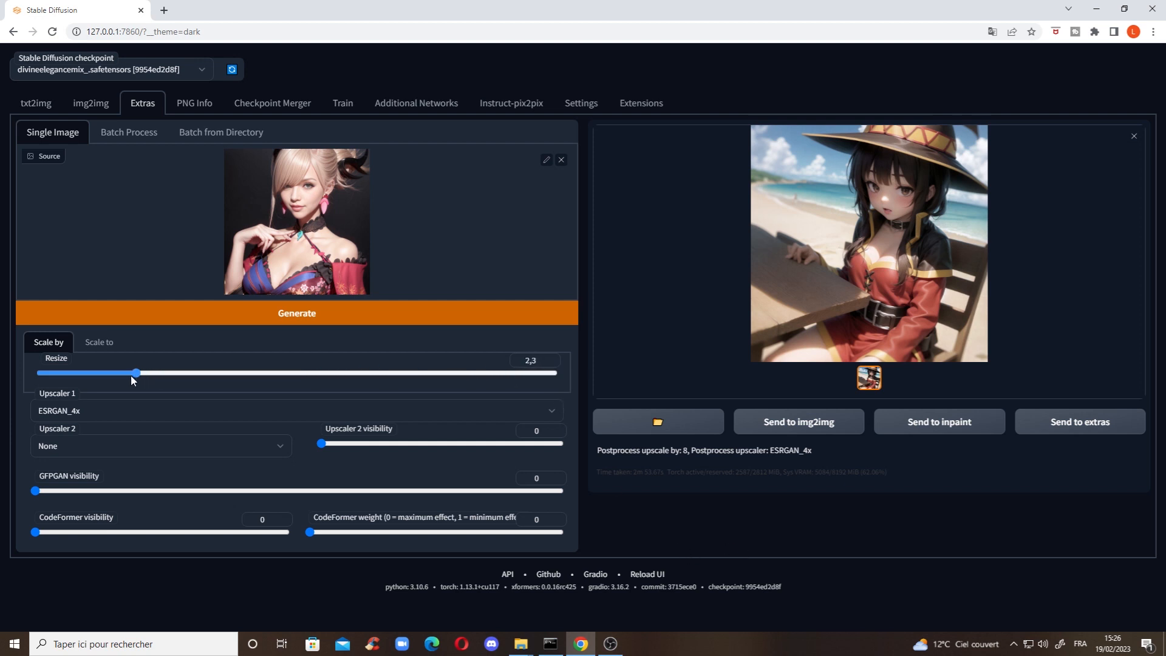
{"action": "left_click_drag", "start_coordinate": [117, 378], "coordinate": [115, 378]}
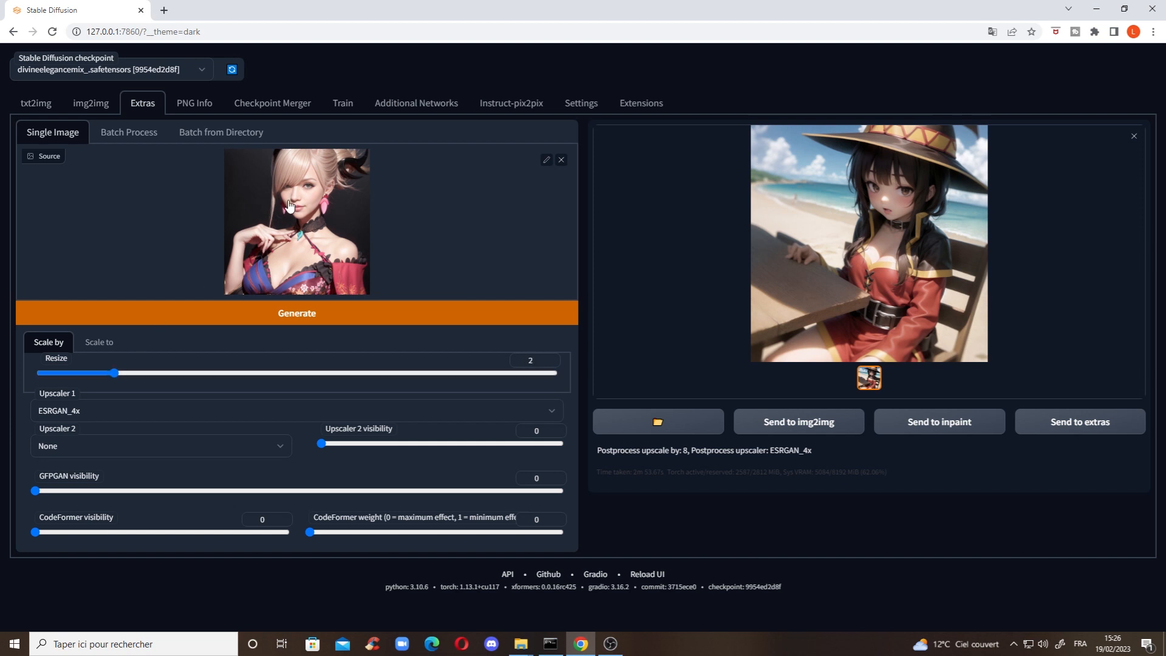
{"action": "left_click", "coordinate": [93, 414]}
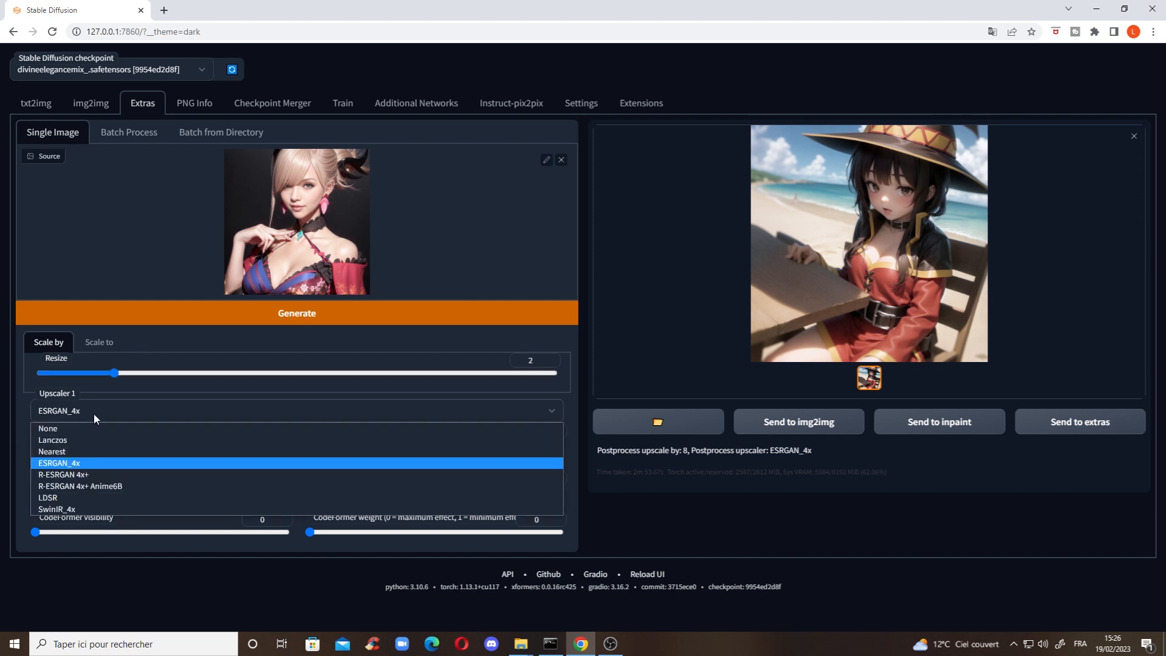
{"action": "left_click", "coordinate": [90, 466]}
{"action": "left_click", "coordinate": [225, 314]}
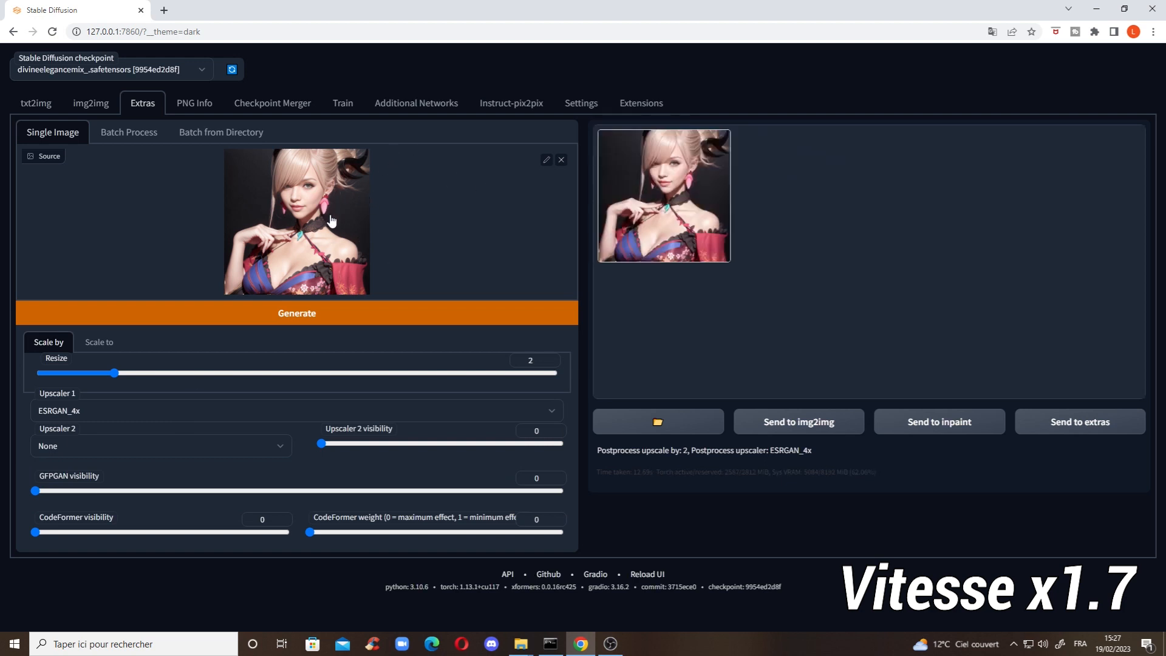
Change Upscaler 1 to R-ESRGAN 4x+ Anime6B and upscale the blonde portrait again
{"action": "left_click", "coordinate": [66, 413]}
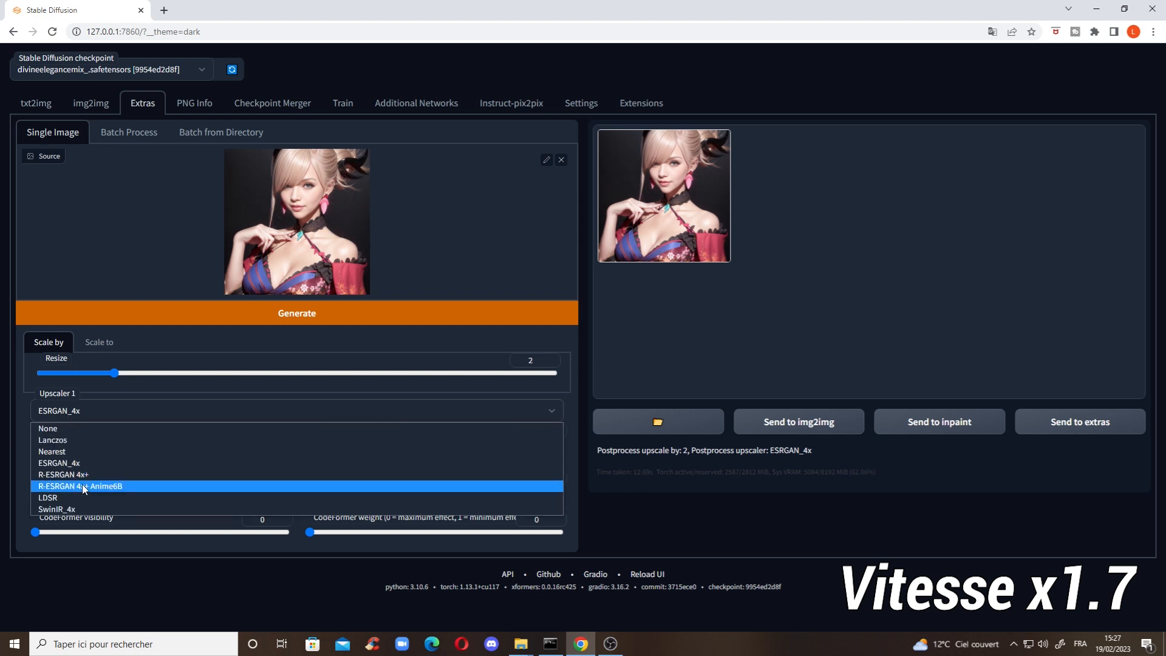
{"action": "left_click", "coordinate": [85, 487]}
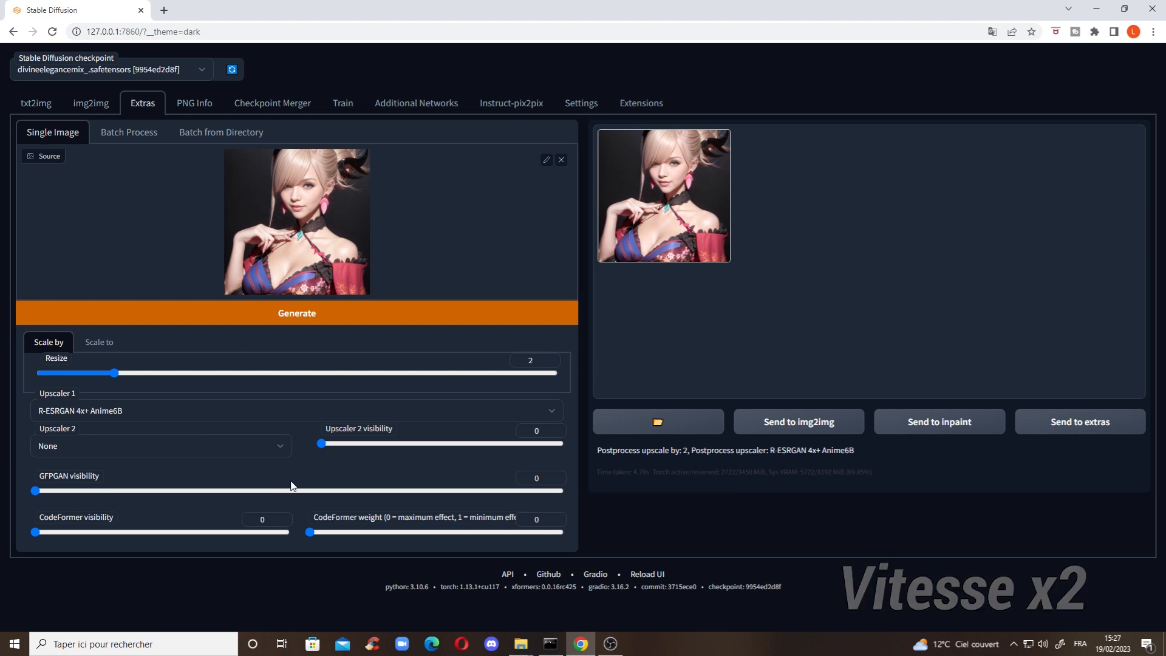
Open the upscaled portrait 00099.png from the Test de Generation folder in the photo viewer
{"action": "mouse_move", "coordinate": [521, 644]}
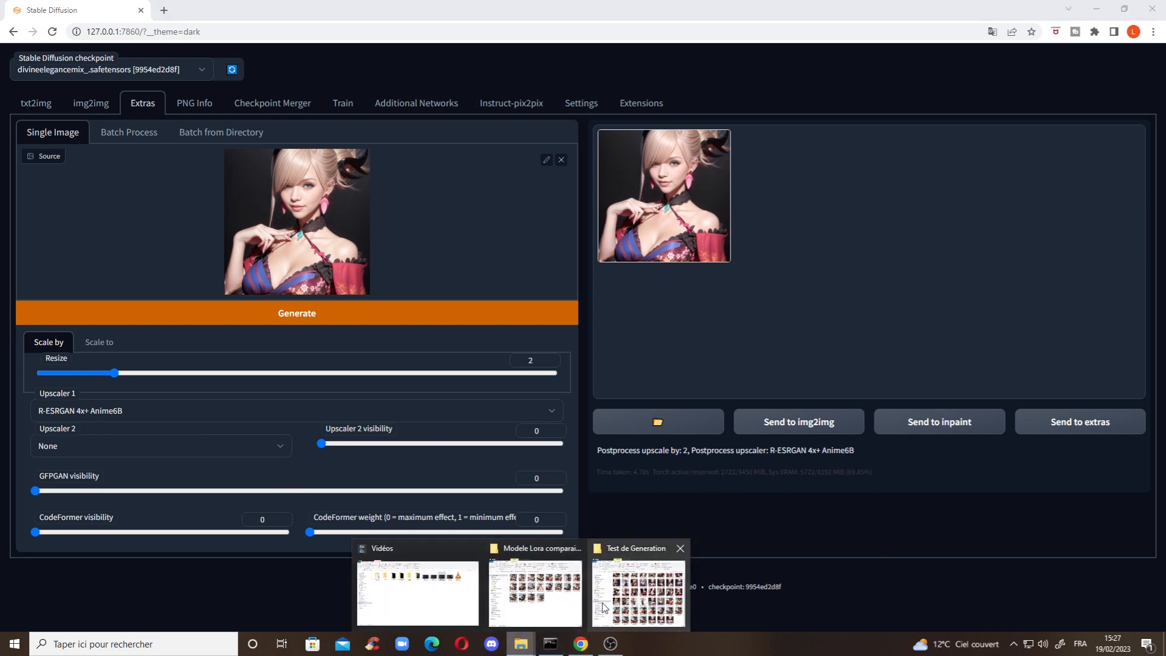
{"action": "left_click", "coordinate": [645, 586]}
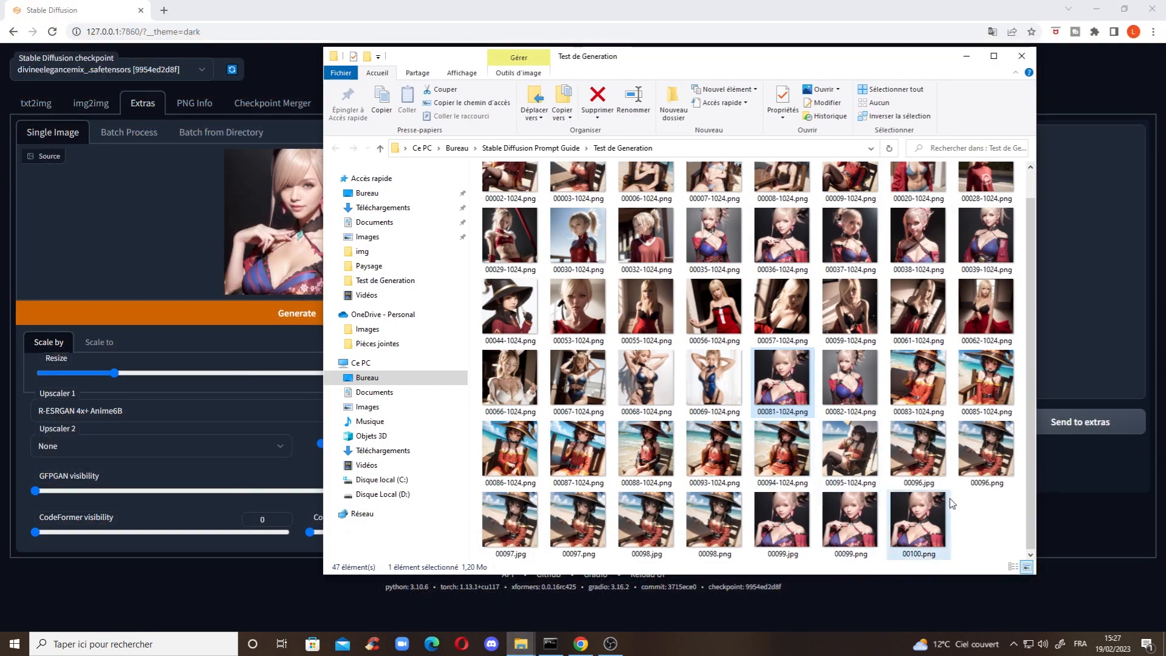
{"action": "left_click", "coordinate": [917, 523]}
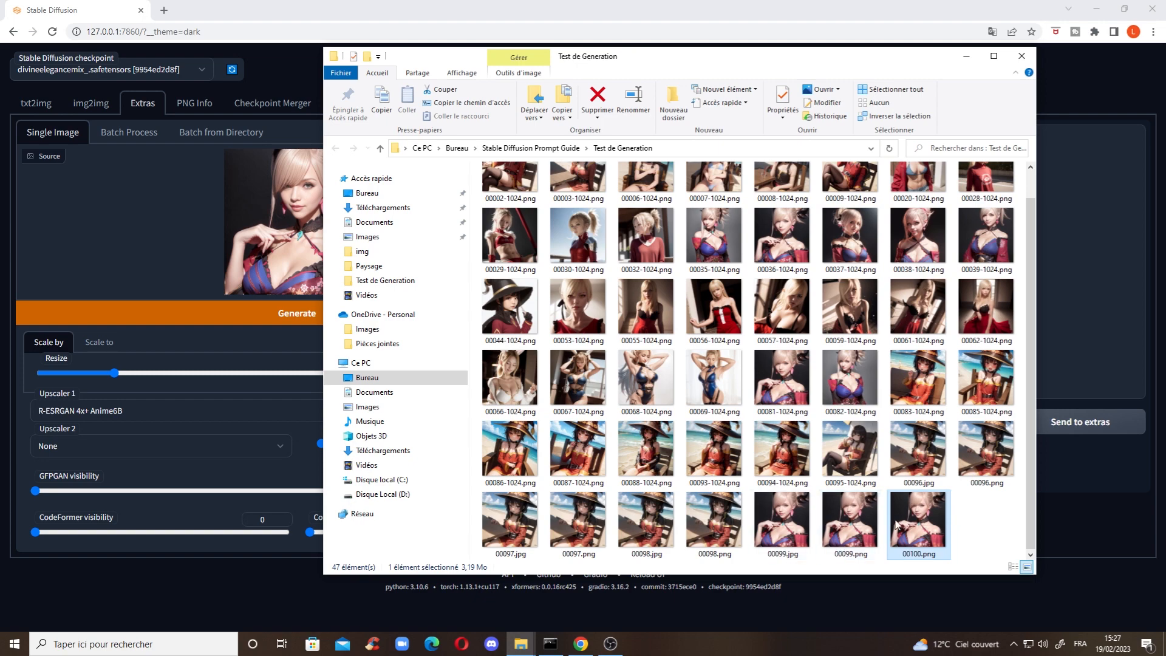
{"action": "double_click", "coordinate": [865, 528]}
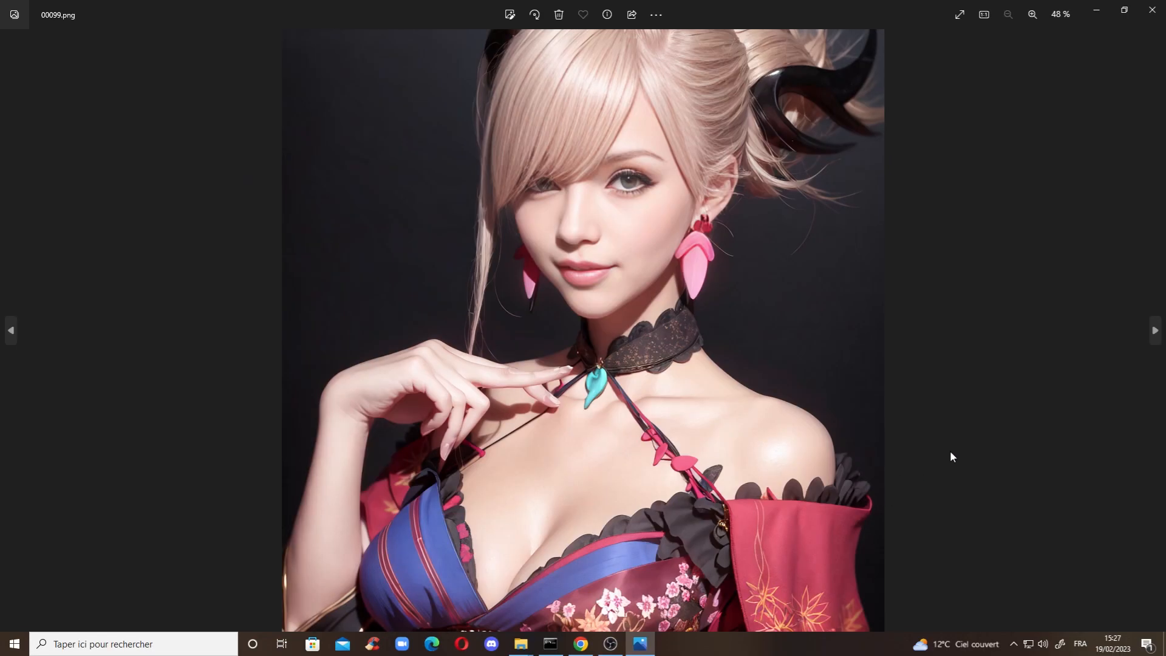
Compare the upscaled portraits 00099.png and 00100.png by switching back and forth between them in the photo viewer
{"action": "key", "text": "Right"}
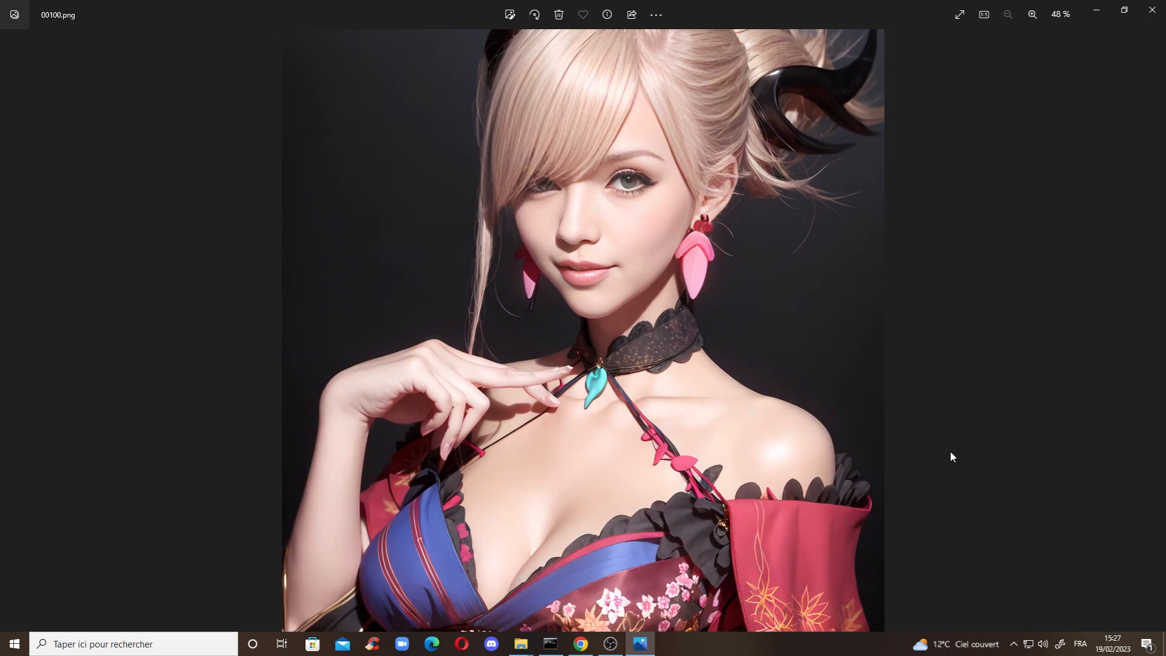
{"action": "key", "text": "Left"}
{"action": "key", "text": "Right"}
{"action": "key", "text": "Left"}
{"action": "key", "text": "Right"}
{"action": "key", "text": "Left"}
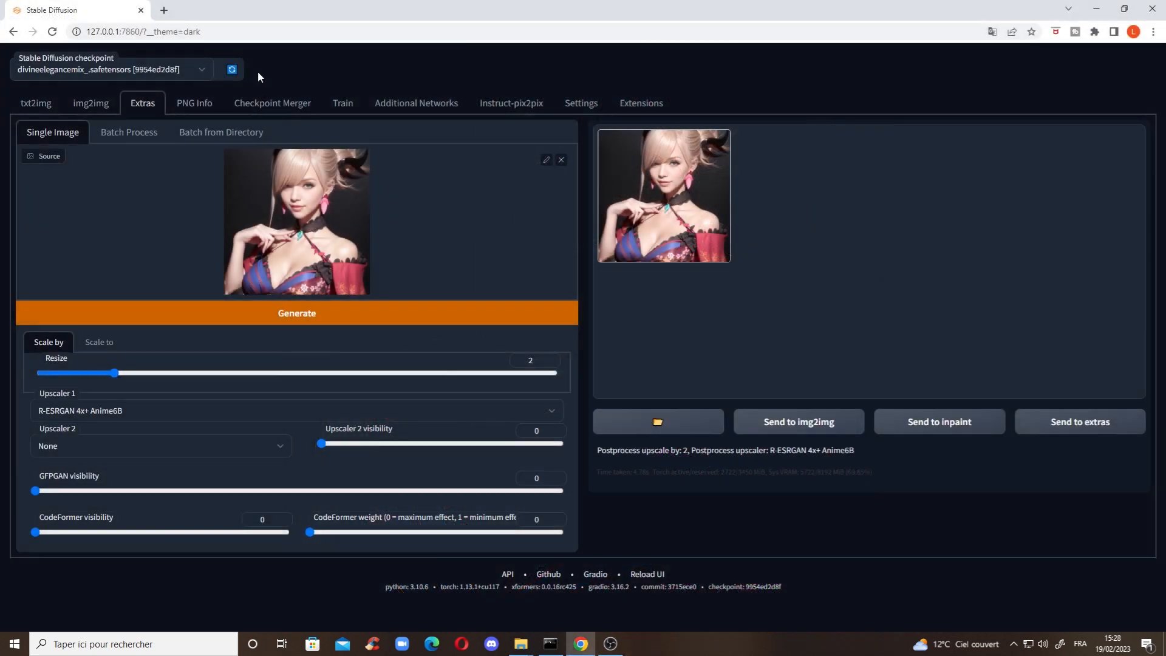
Load 00085-1024.png from the Test de Generation folder into PNG Info to read its generation parameters
{"action": "left_click", "coordinate": [204, 104]}
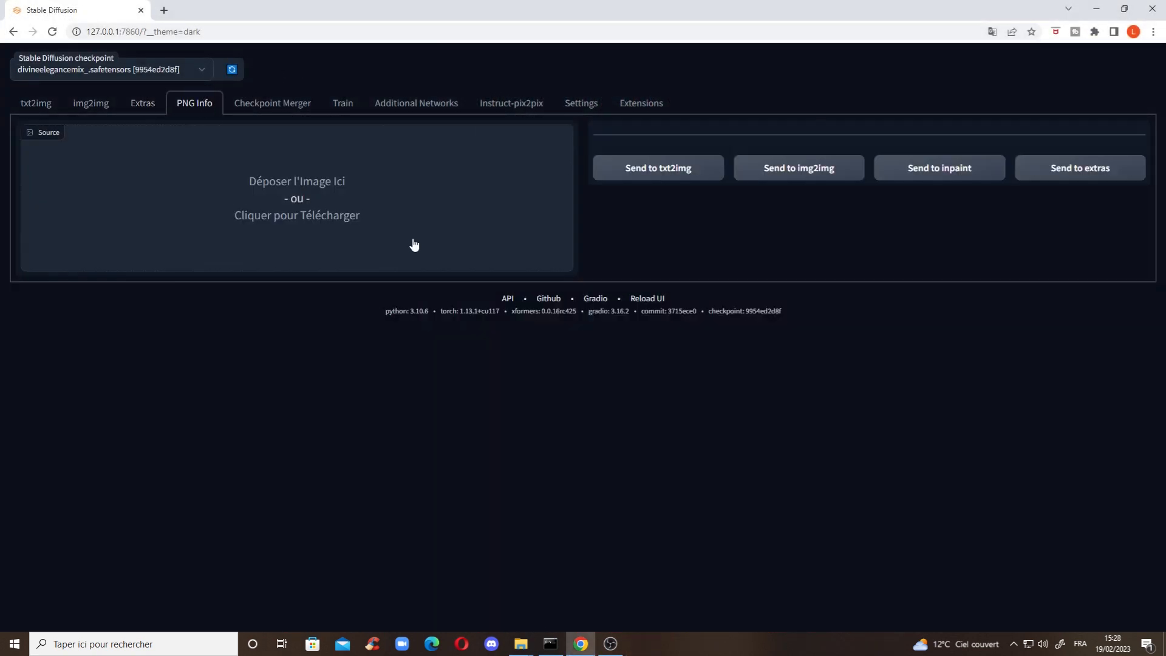
{"action": "mouse_move", "coordinate": [522, 645]}
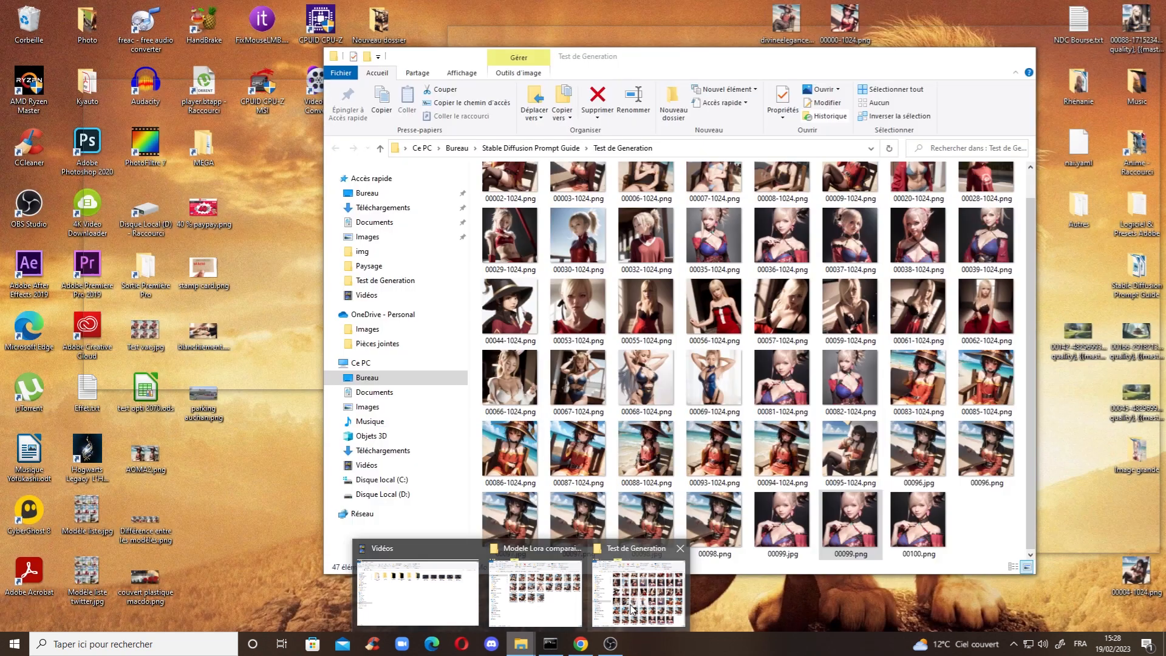
{"action": "left_click", "coordinate": [638, 583]}
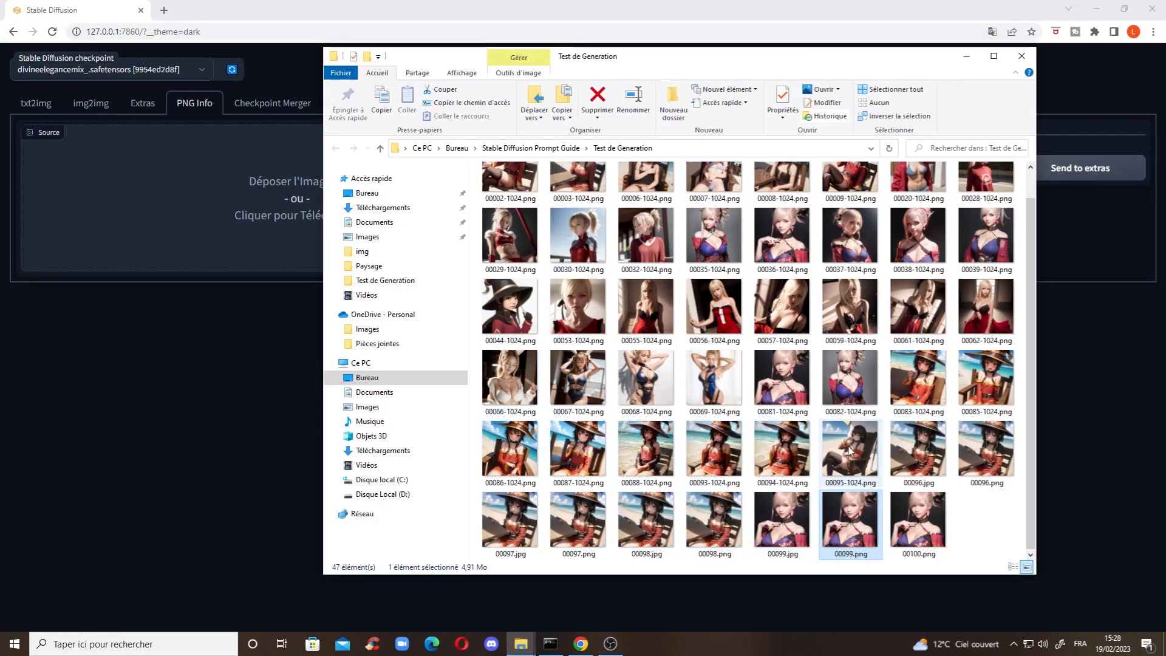
{"action": "left_click_drag", "start_coordinate": [984, 389], "coordinate": [214, 211]}
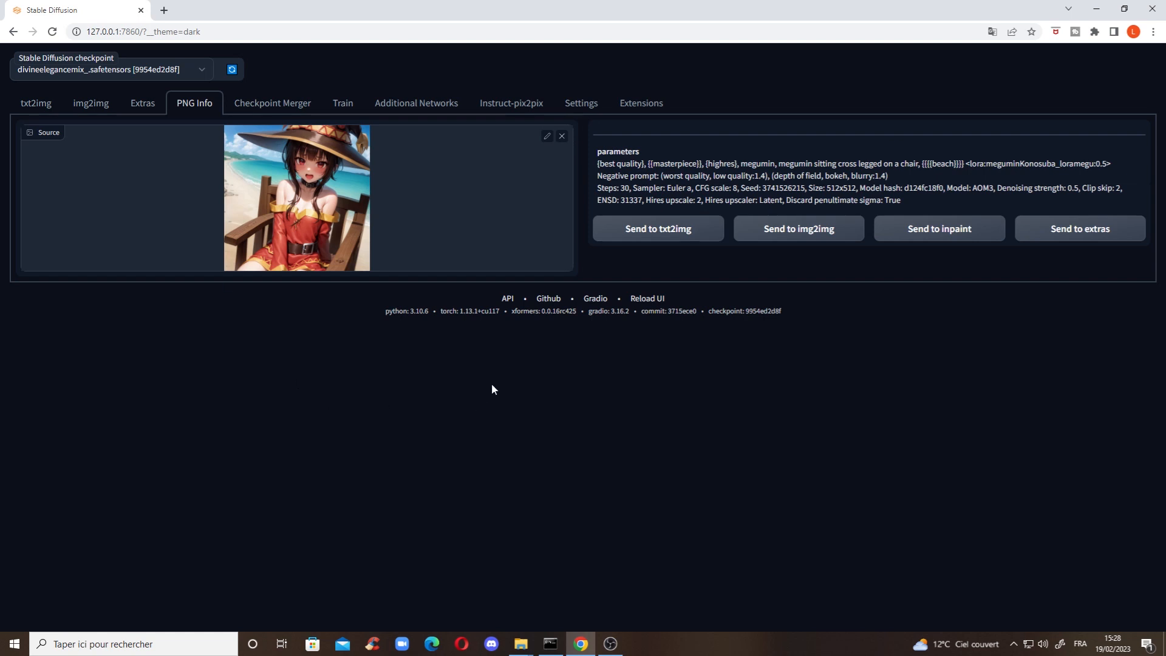
Review the image's embedded parameters, send them to txt2img, and generate the image
{"action": "left_click_drag", "start_coordinate": [597, 163], "coordinate": [956, 201]}
{"action": "left_click", "coordinate": [915, 320]}
{"action": "left_click", "coordinate": [691, 241]}
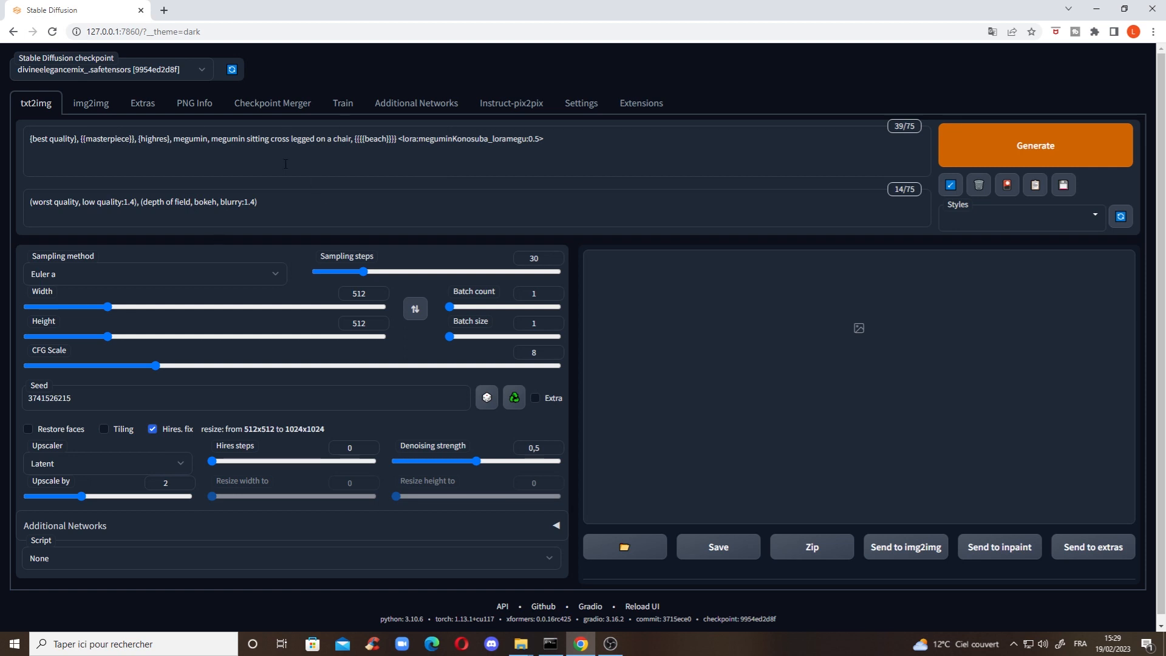
{"action": "left_click", "coordinate": [1008, 153]}
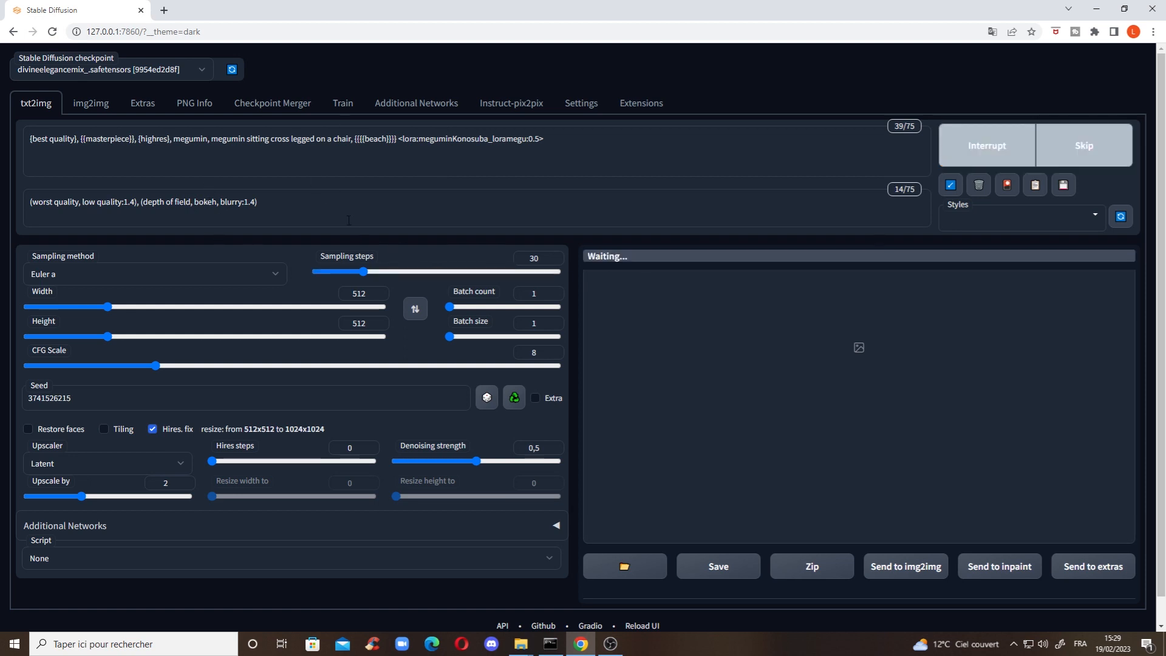
Examine the transferred prompts, sampling method choices, seed and saved styles in txt2img while the image generates
{"action": "left_click_drag", "start_coordinate": [589, 144], "coordinate": [4, 147]}
{"action": "left_click_drag", "start_coordinate": [340, 203], "coordinate": [8, 201]}
{"action": "left_click", "coordinate": [367, 273]}
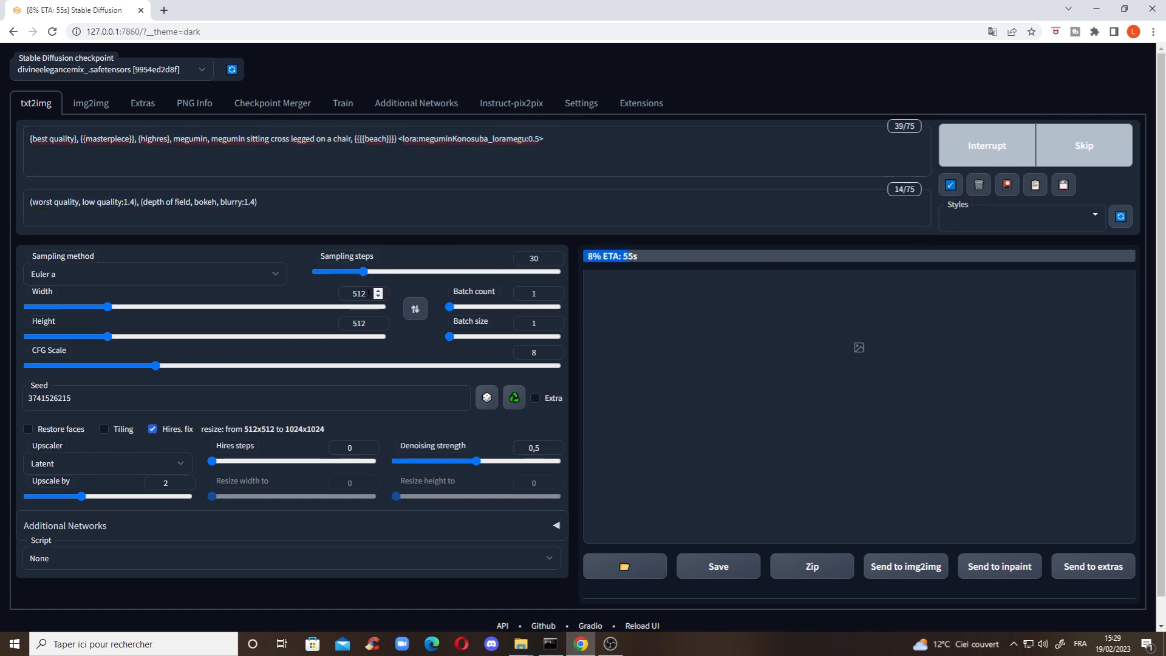
{"action": "left_click", "coordinate": [160, 277]}
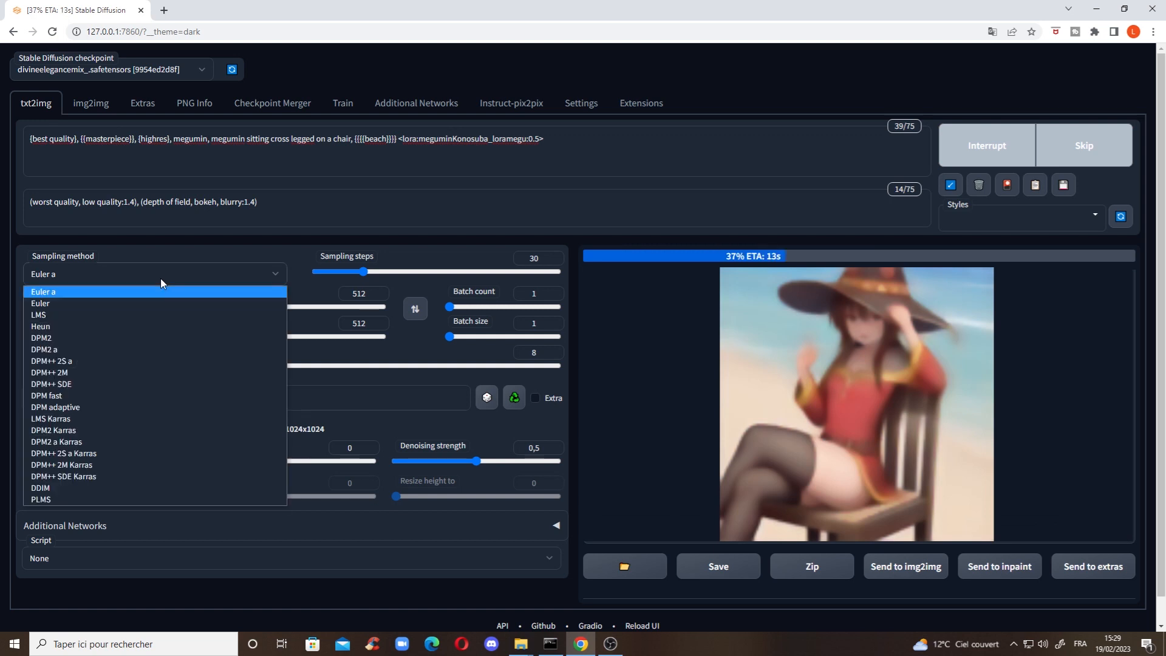
{"action": "left_click", "coordinate": [160, 279]}
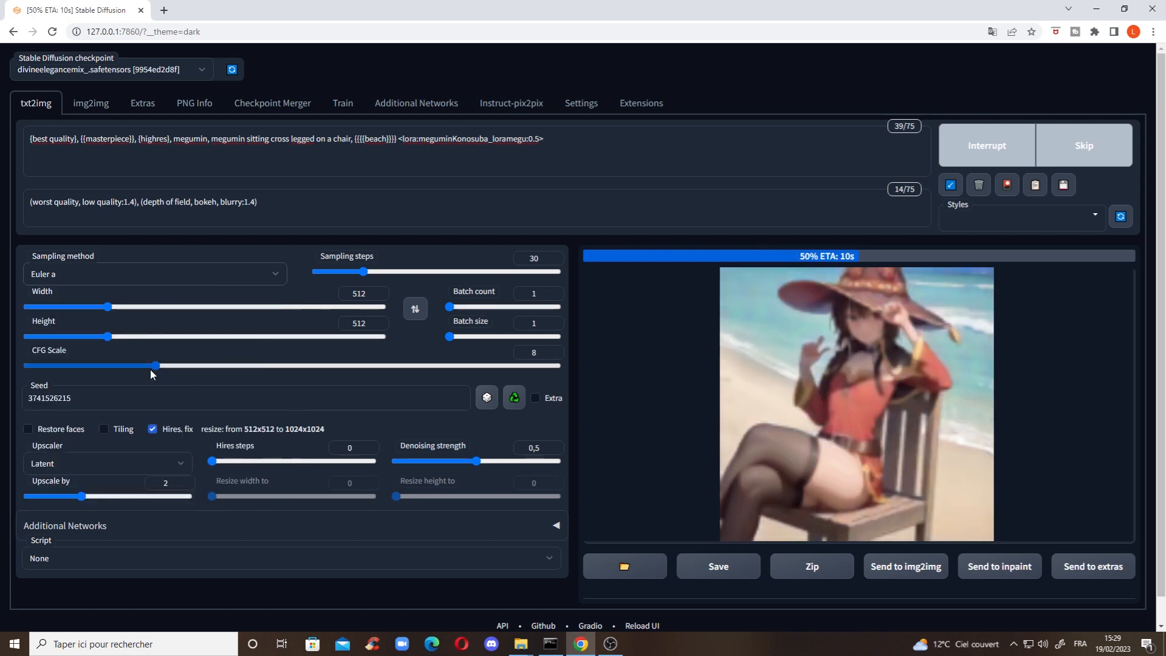
{"action": "left_click_drag", "start_coordinate": [158, 401], "coordinate": [9, 411]}
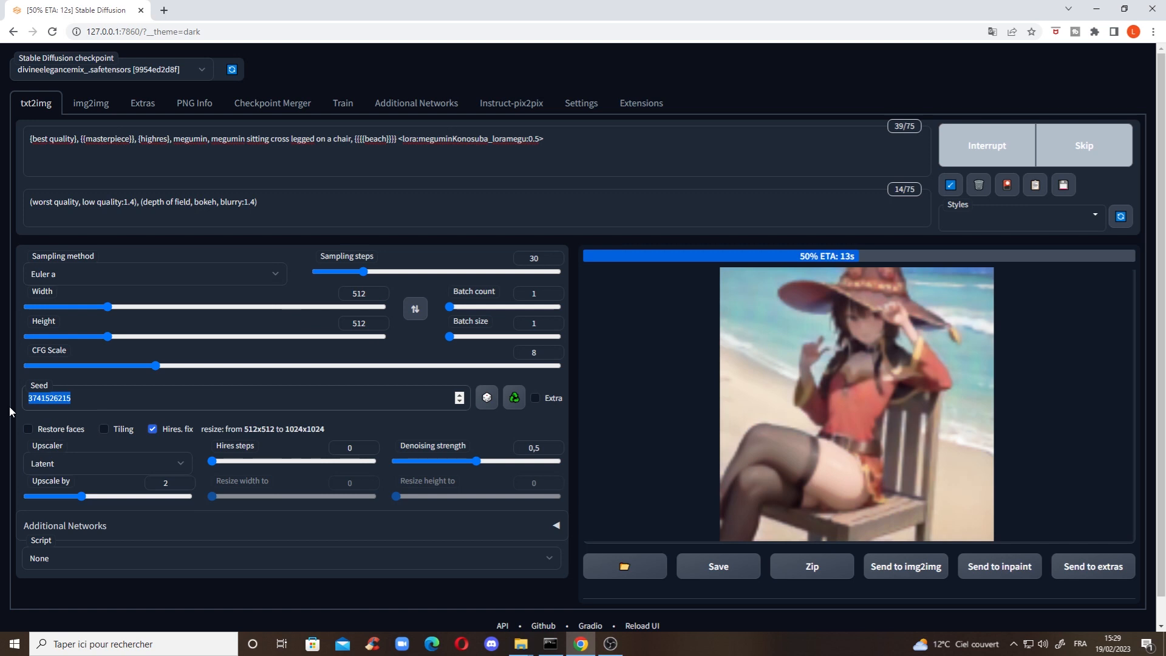
{"action": "left_click", "coordinate": [110, 585]}
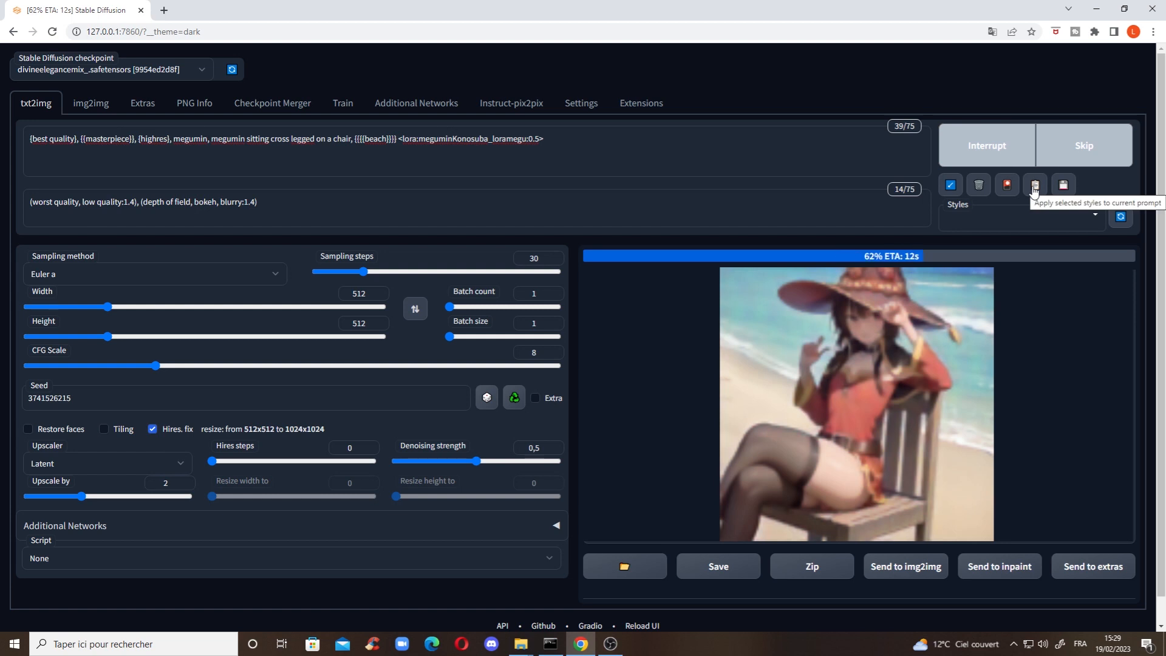
{"action": "left_click", "coordinate": [1036, 216]}
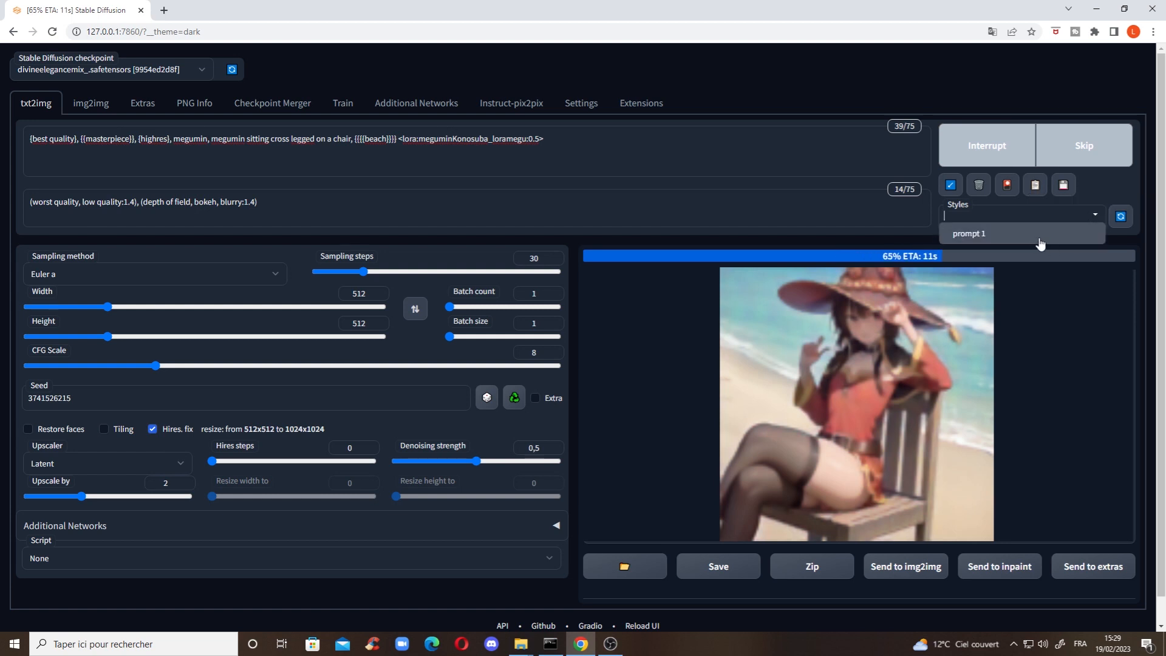
{"action": "left_click", "coordinate": [836, 99]}
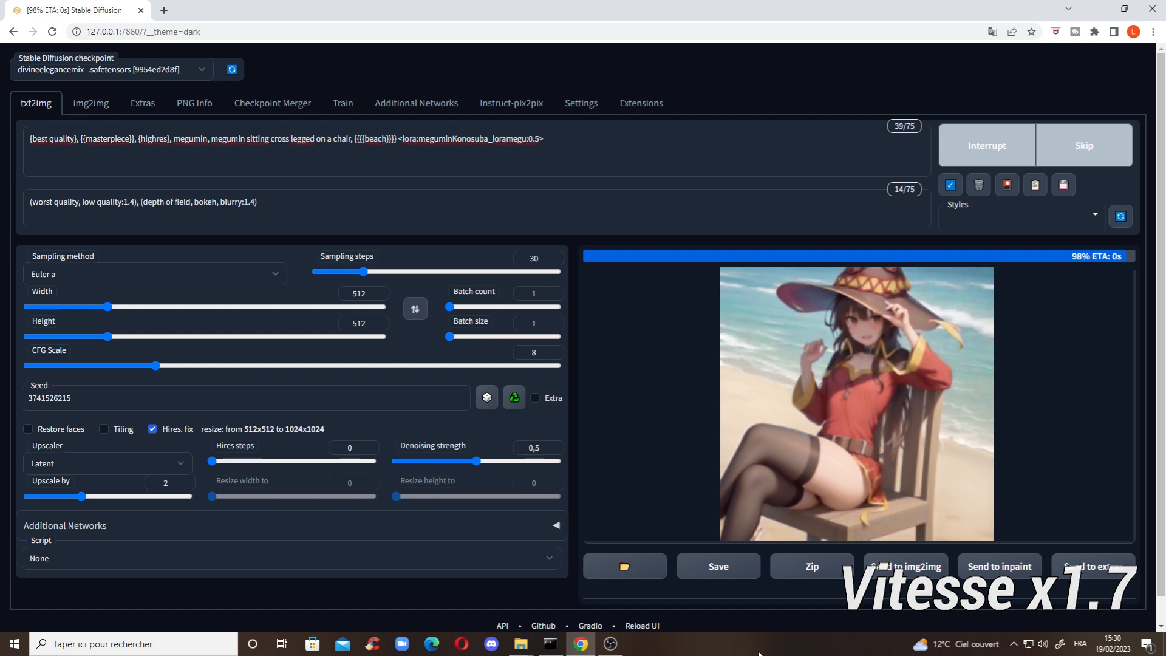
{"action": "left_click", "coordinate": [636, 365]}
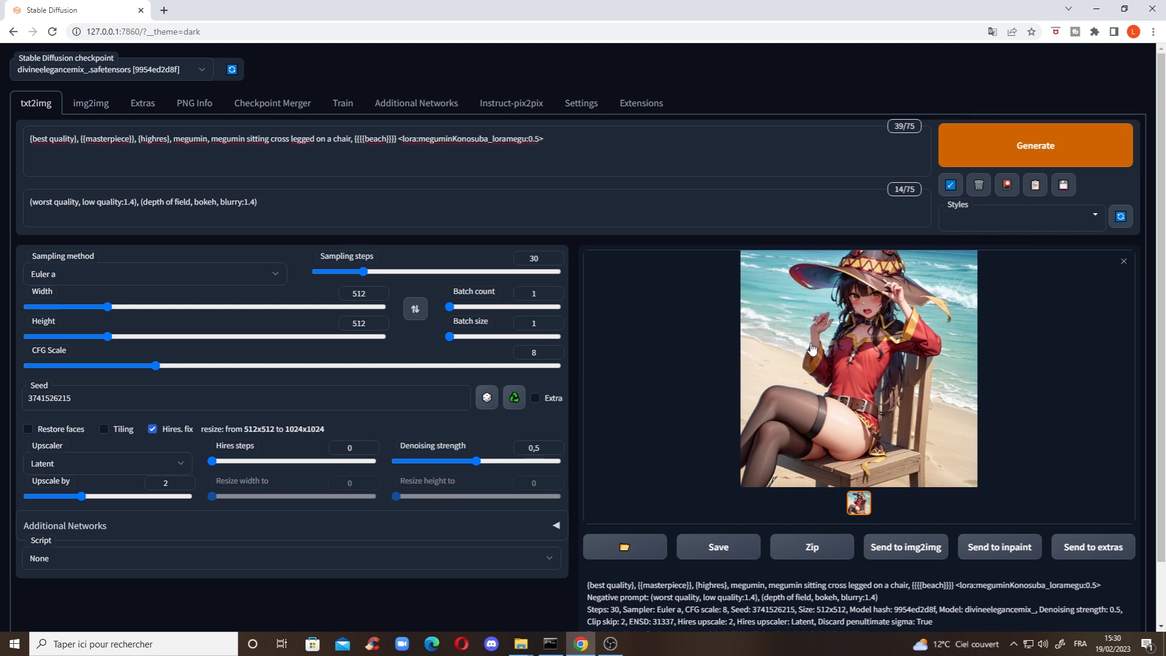
Check the original image's model in PNG Info and switch the Stable Diffusion checkpoint to AOM3.safetensors
{"action": "left_click", "coordinate": [194, 102]}
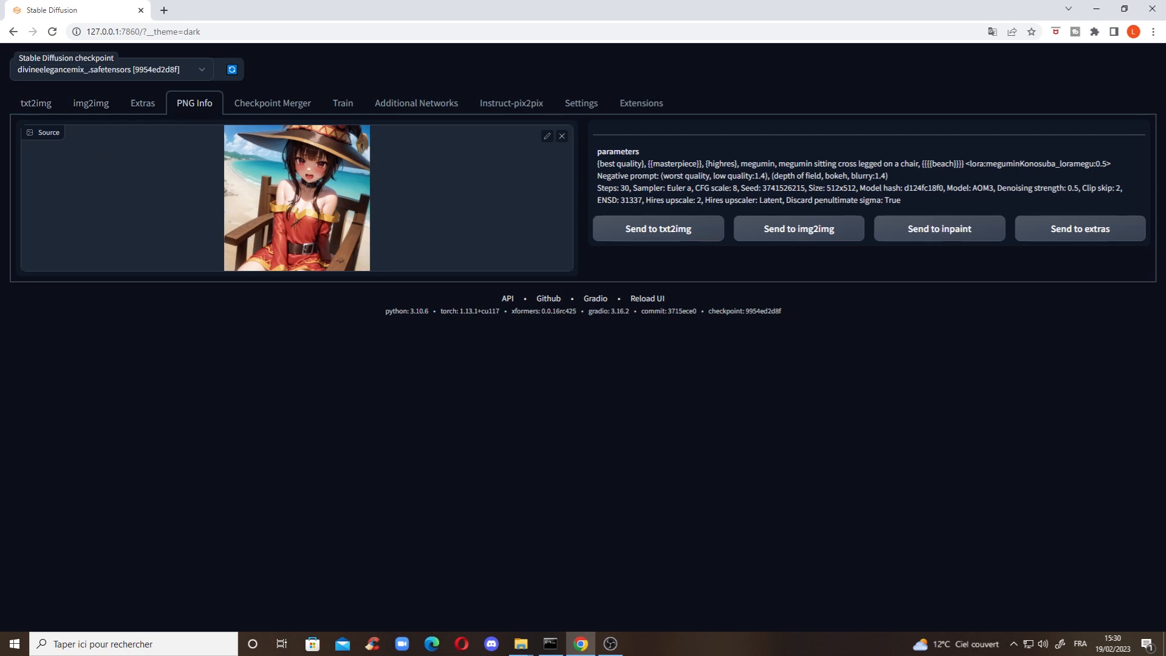
{"action": "double_click", "coordinate": [979, 188]}
{"action": "left_click", "coordinate": [113, 71]}
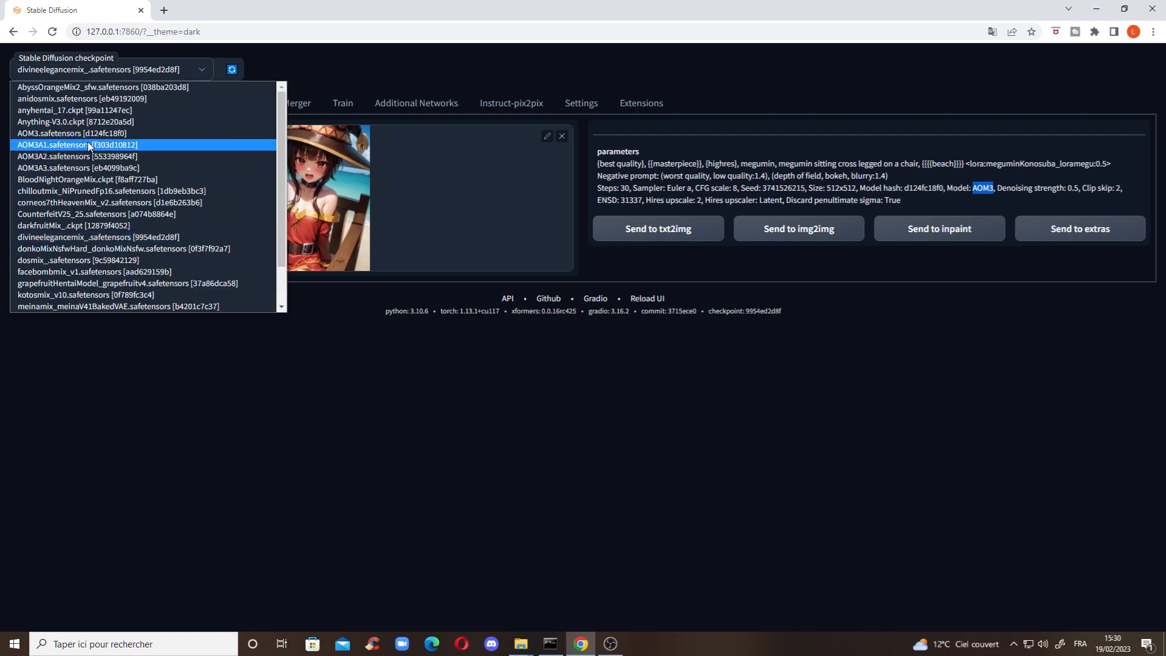
{"action": "left_click", "coordinate": [85, 134]}
Generate the image again in txt2img with the AOM3 checkpoint and the same prompts and seed
{"action": "left_click", "coordinate": [38, 105]}
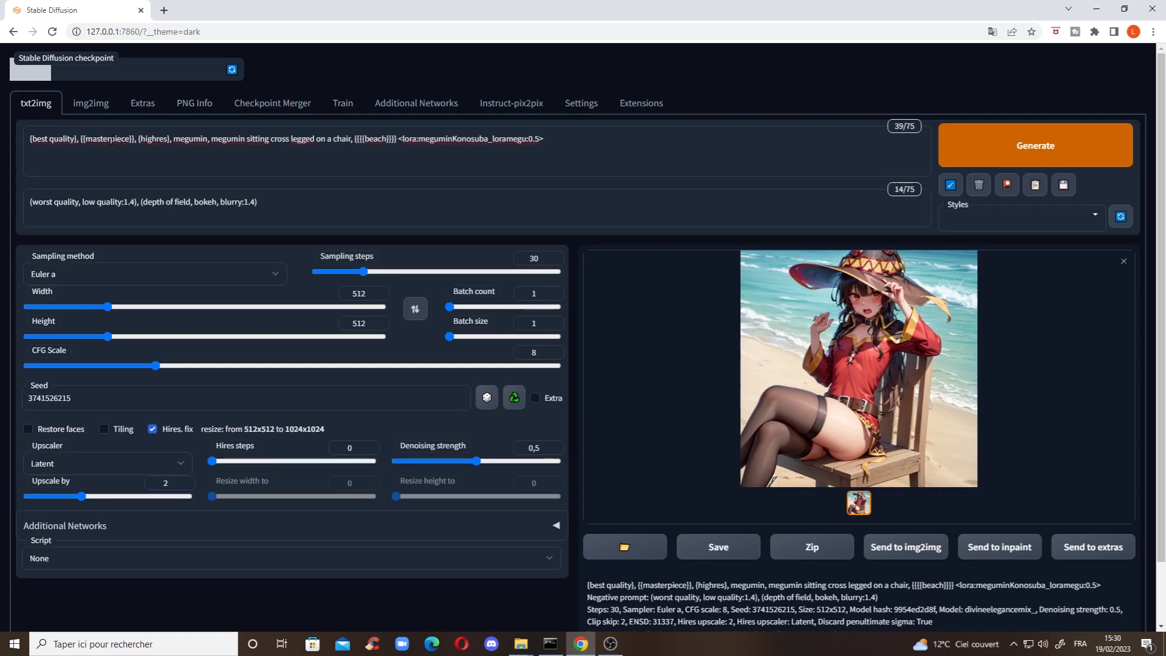
{"action": "left_click", "coordinate": [1036, 159]}
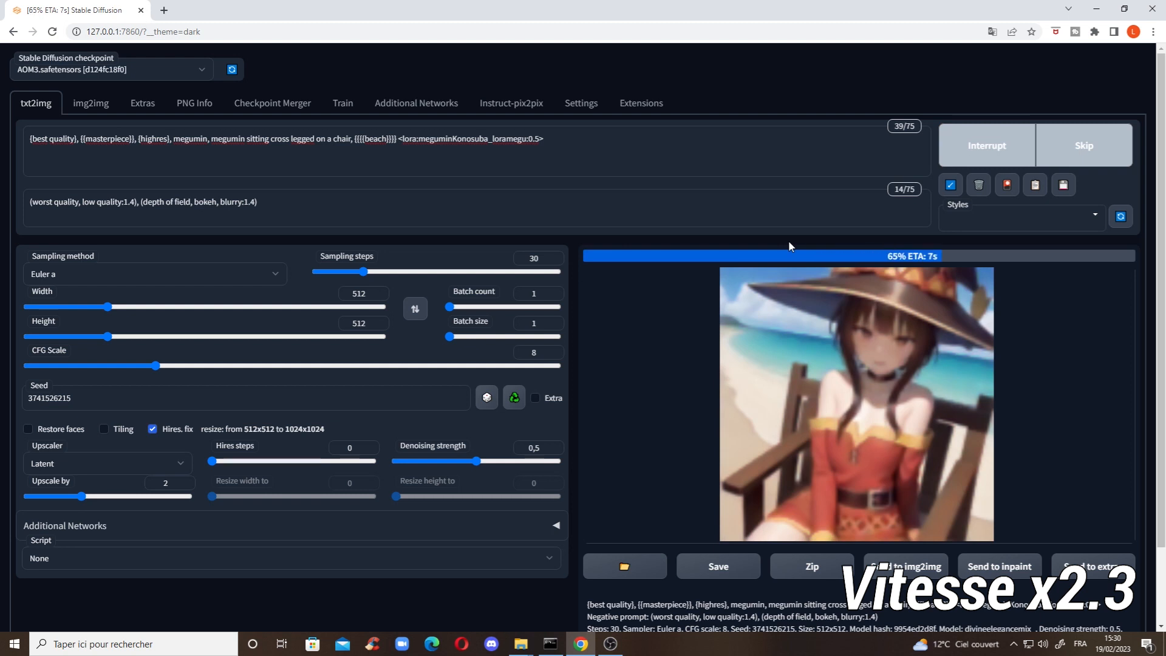
{"action": "left_click", "coordinate": [83, 67]}
{"action": "left_click", "coordinate": [100, 401]}
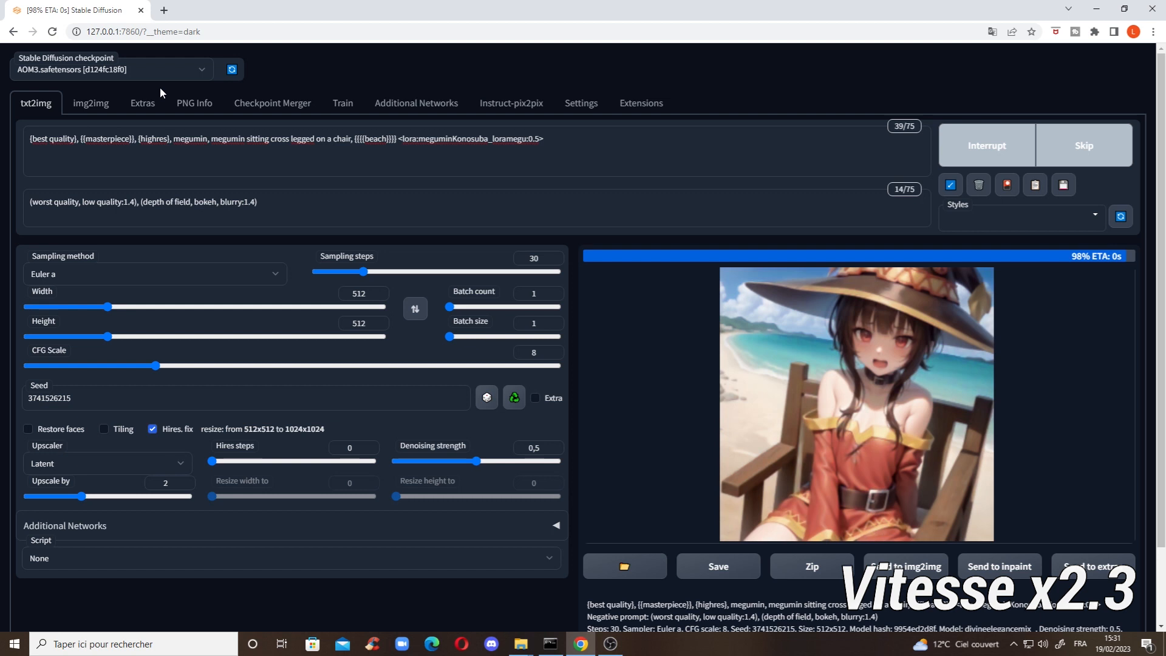
Compare the original image in PNG Info with the regenerated txt2img image, viewing both at full size
{"action": "left_click", "coordinate": [196, 106]}
{"action": "left_click", "coordinate": [305, 197]}
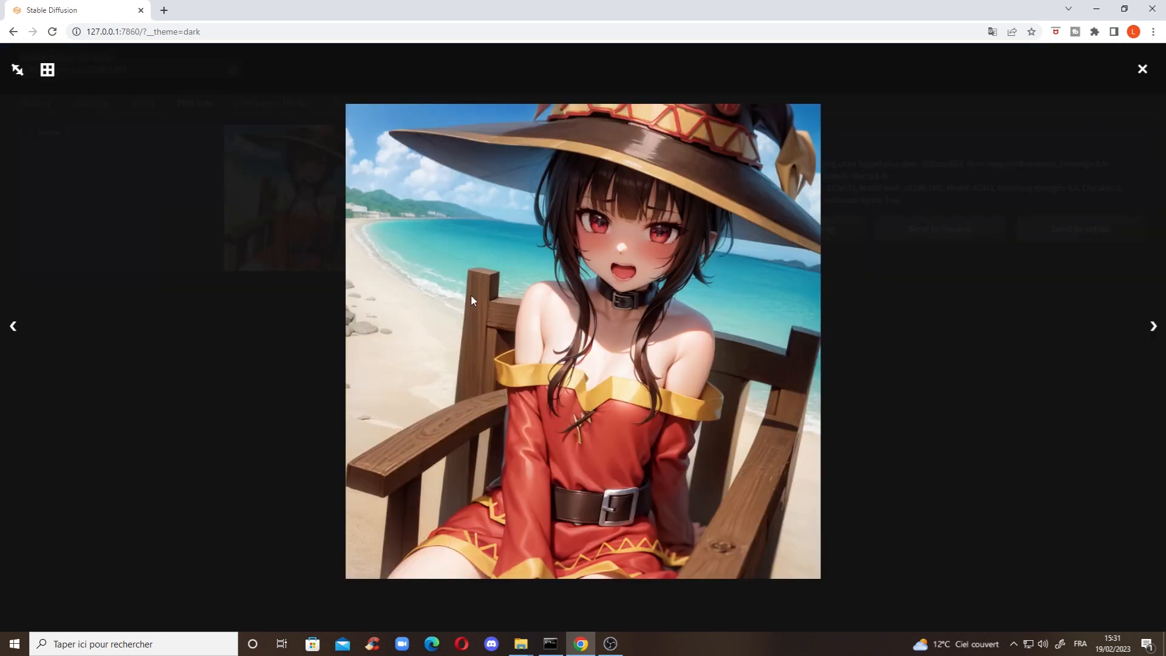
{"action": "left_click", "coordinate": [257, 403]}
{"action": "left_click", "coordinate": [37, 104]}
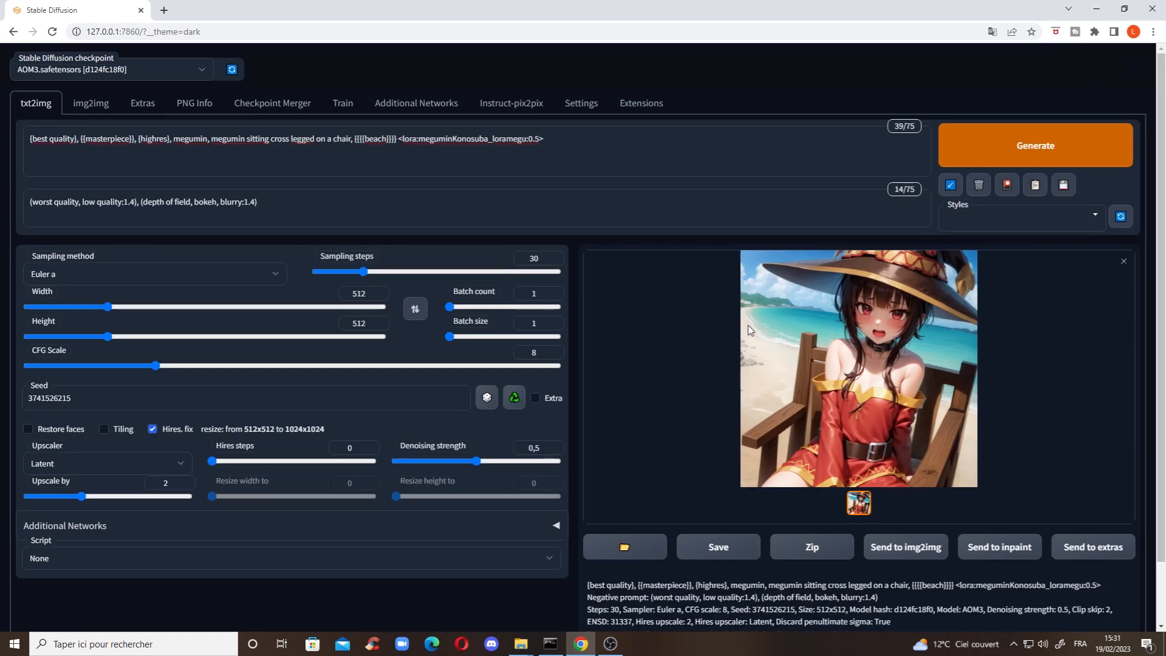
{"action": "left_click", "coordinate": [790, 365]}
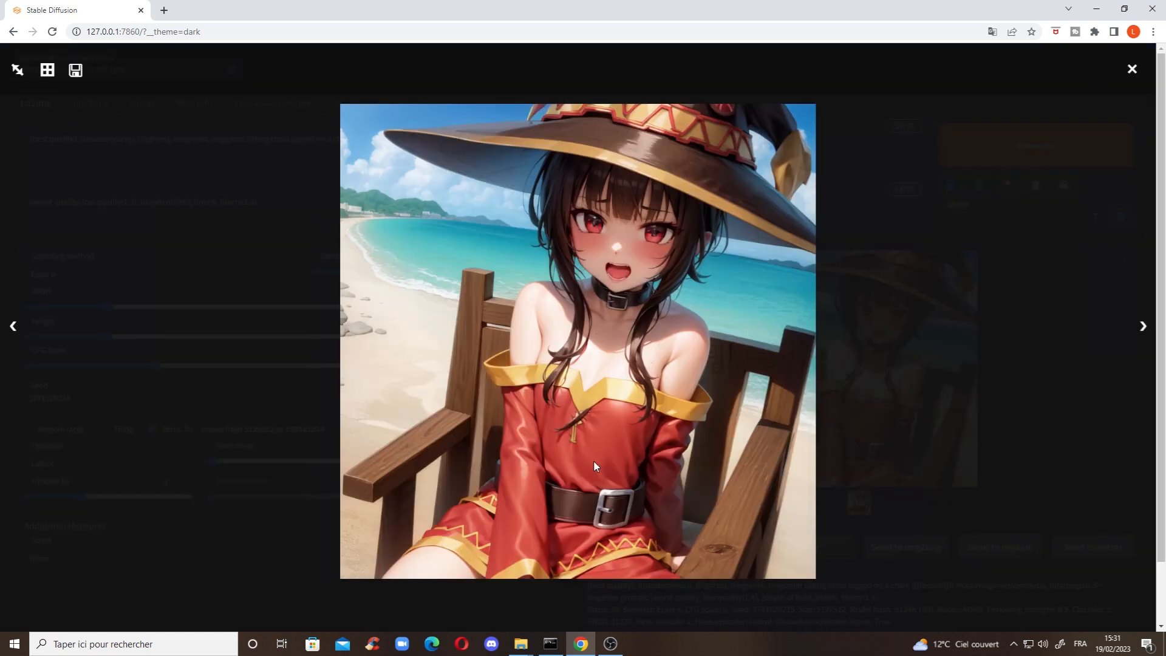
{"action": "left_click", "coordinate": [209, 578]}
{"action": "left_click", "coordinate": [189, 109]}
{"action": "left_click", "coordinate": [265, 226]}
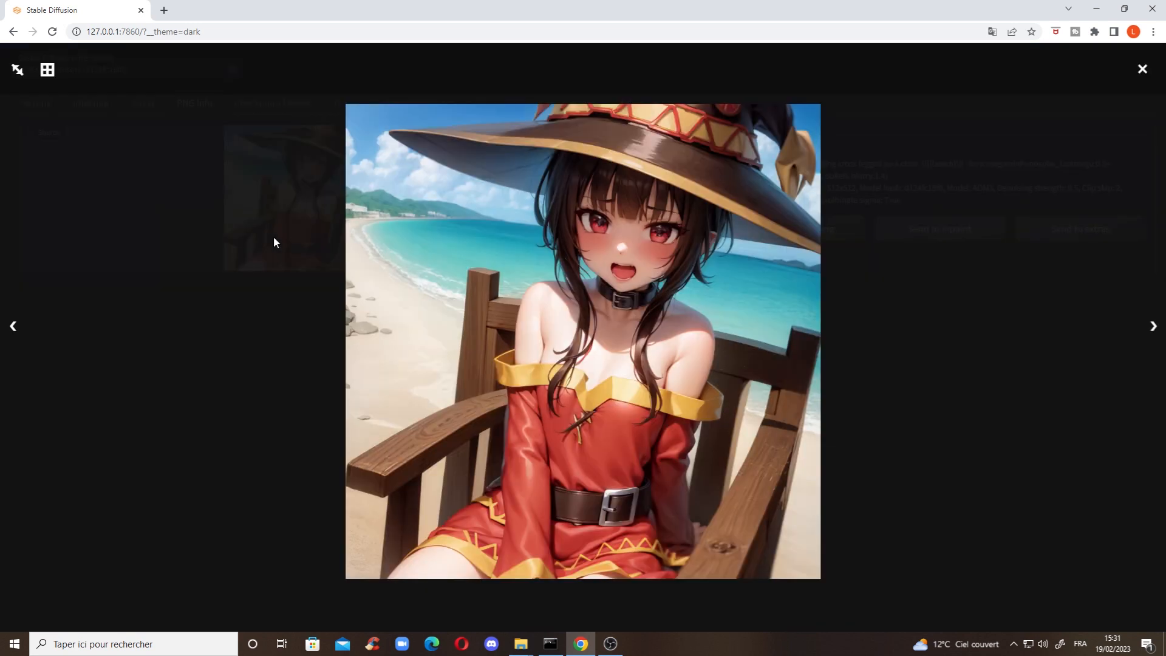
{"action": "left_click", "coordinate": [223, 390]}
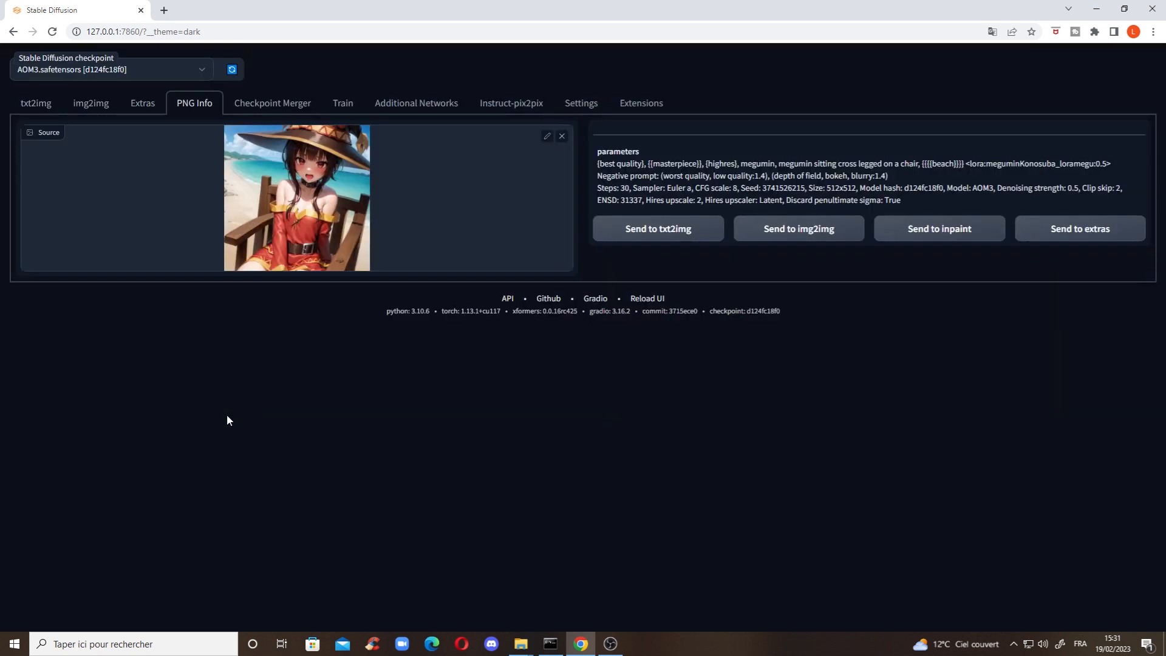
Open the Stable Diffusion settings and translate the page into French
{"action": "left_click", "coordinate": [579, 108]}
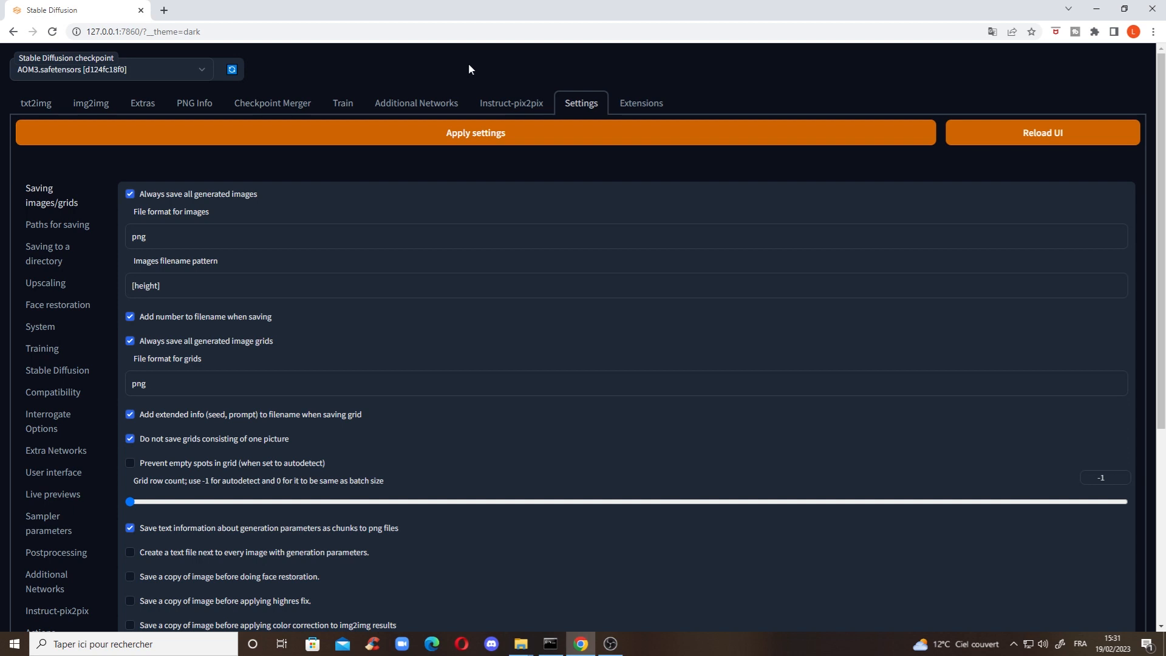
{"action": "right_click", "coordinate": [801, 84]}
{"action": "left_click", "coordinate": [850, 200]}
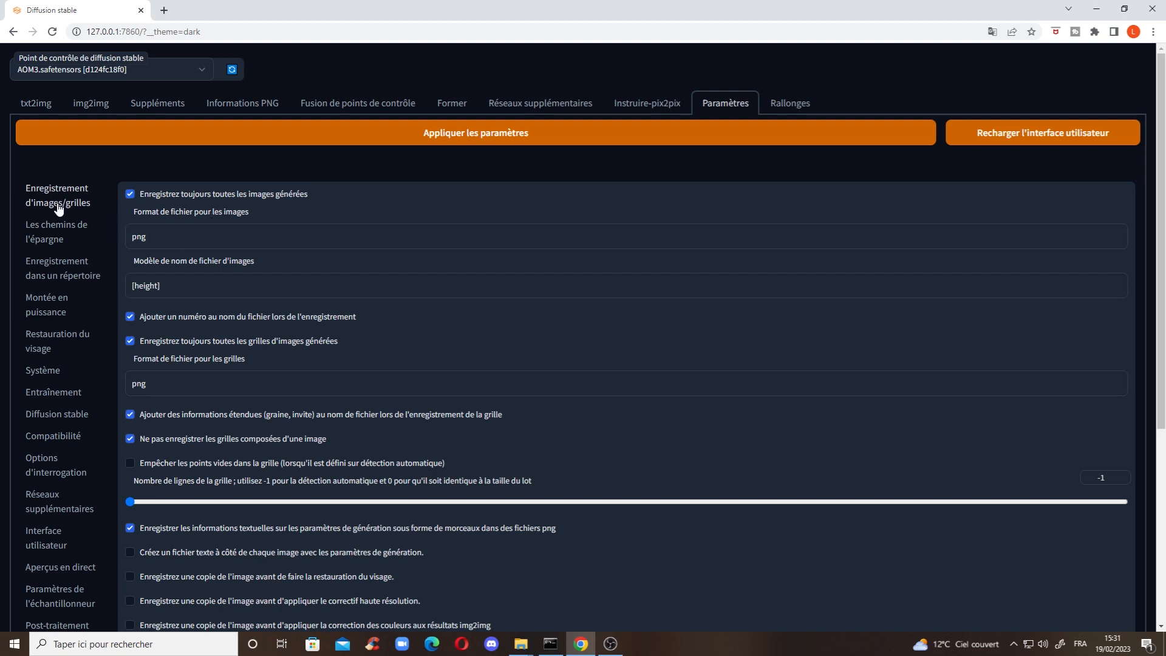
Examine the options for saving images and grids, from file formats and filename pattern to the temporary image directory
{"action": "scroll", "coordinate": [308, 184], "scroll_direction": "down", "scroll_amount": 1}
{"action": "left_click", "coordinate": [268, 183]}
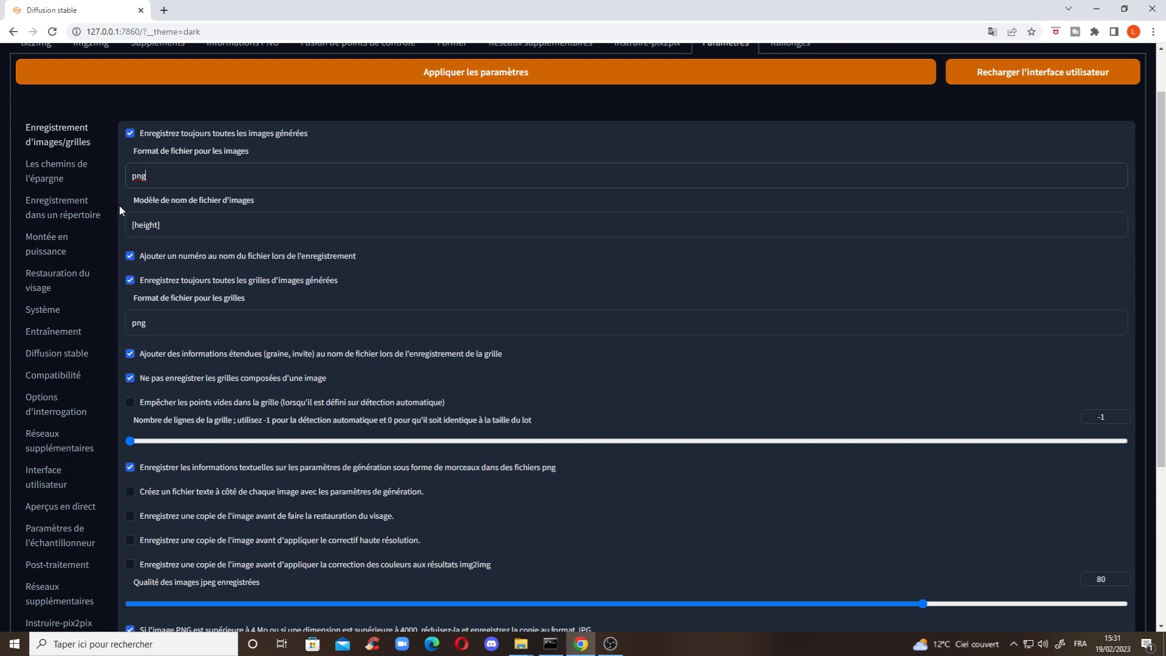
{"action": "double_click", "coordinate": [131, 182]}
{"action": "left_click", "coordinate": [121, 214]}
{"action": "scroll", "coordinate": [114, 227], "scroll_direction": "down", "scroll_amount": 1}
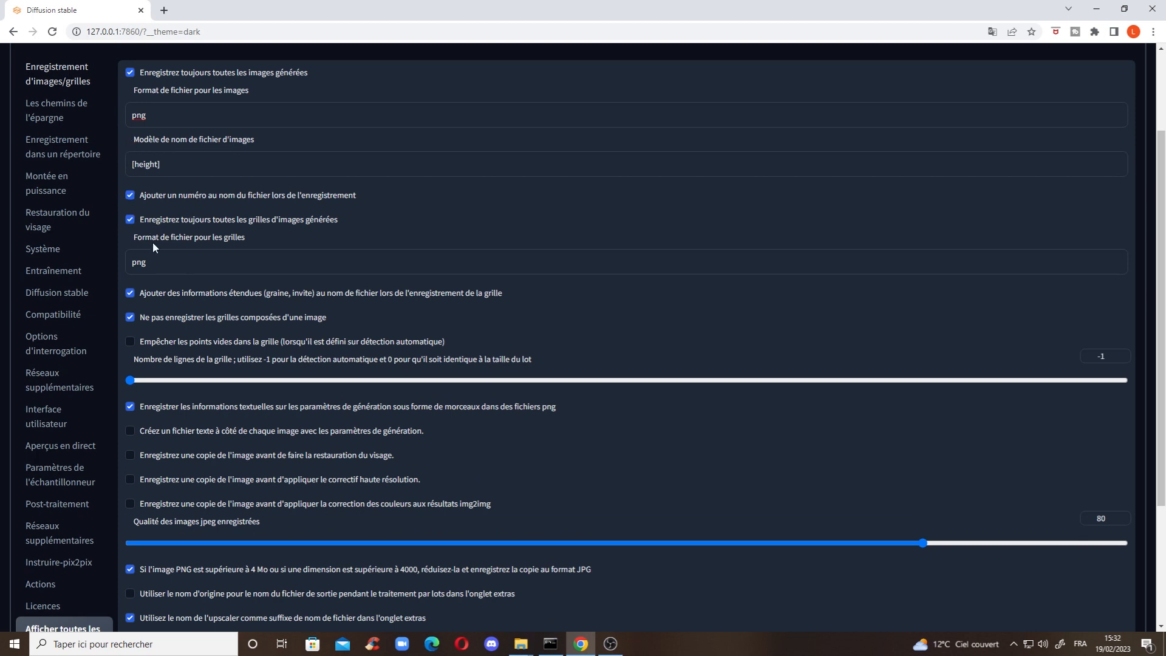
{"action": "scroll", "coordinate": [185, 298], "scroll_direction": "down", "scroll_amount": 3}
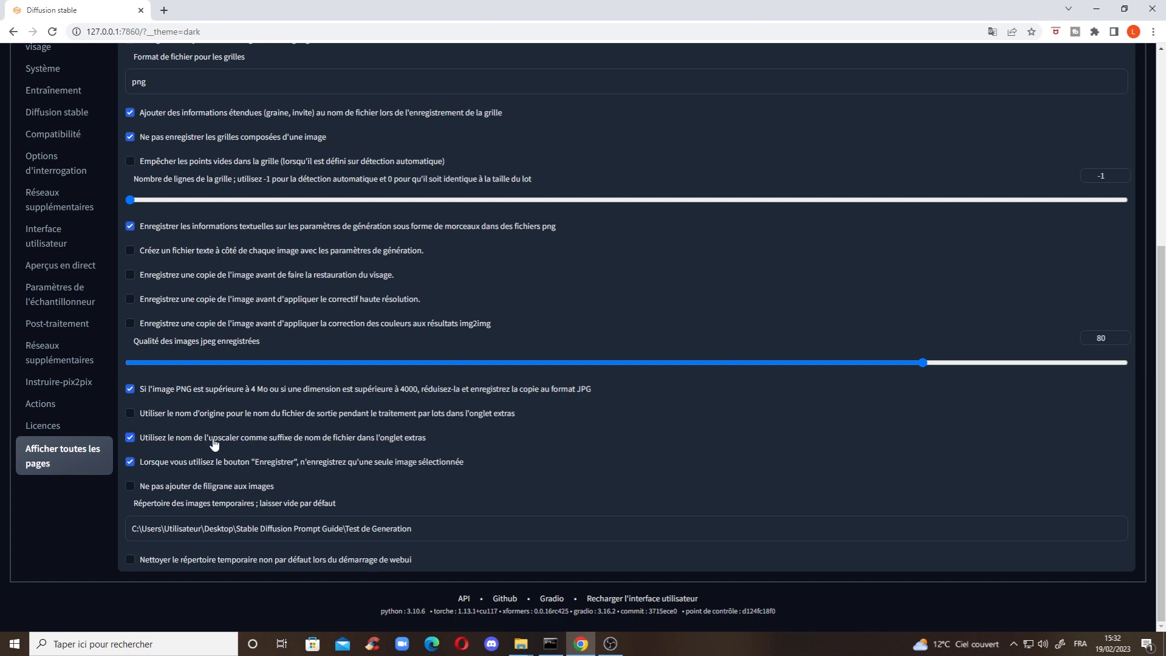
{"action": "scroll", "coordinate": [237, 413], "scroll_direction": "up", "scroll_amount": 2}
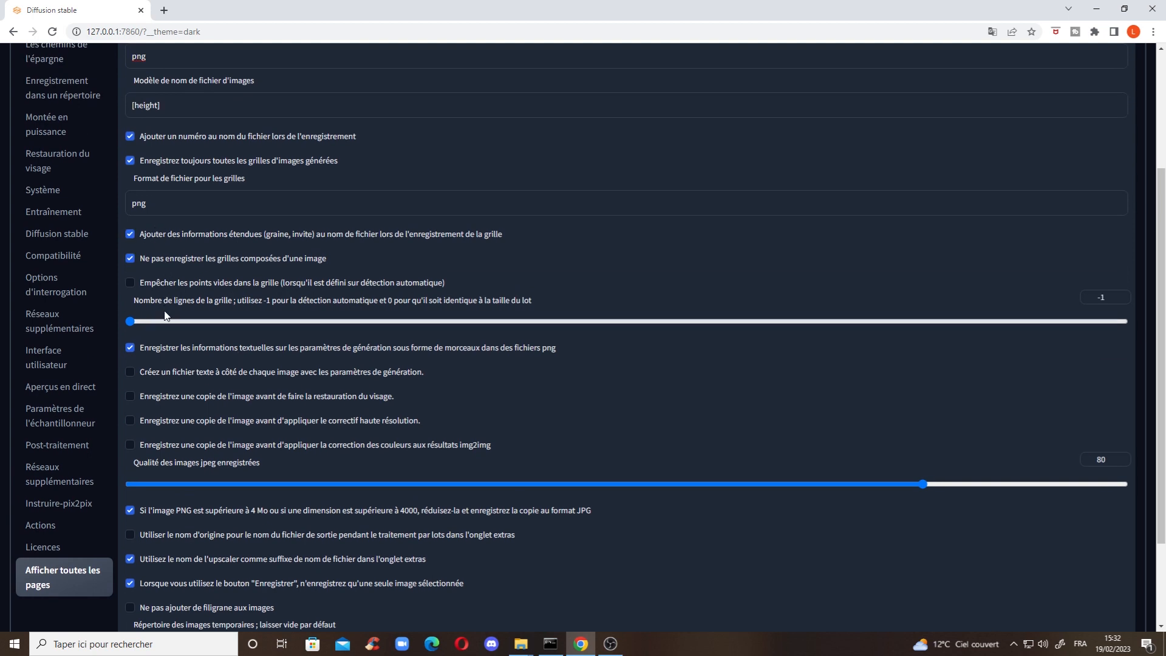
{"action": "scroll", "coordinate": [165, 313], "scroll_direction": "up", "scroll_amount": 1}
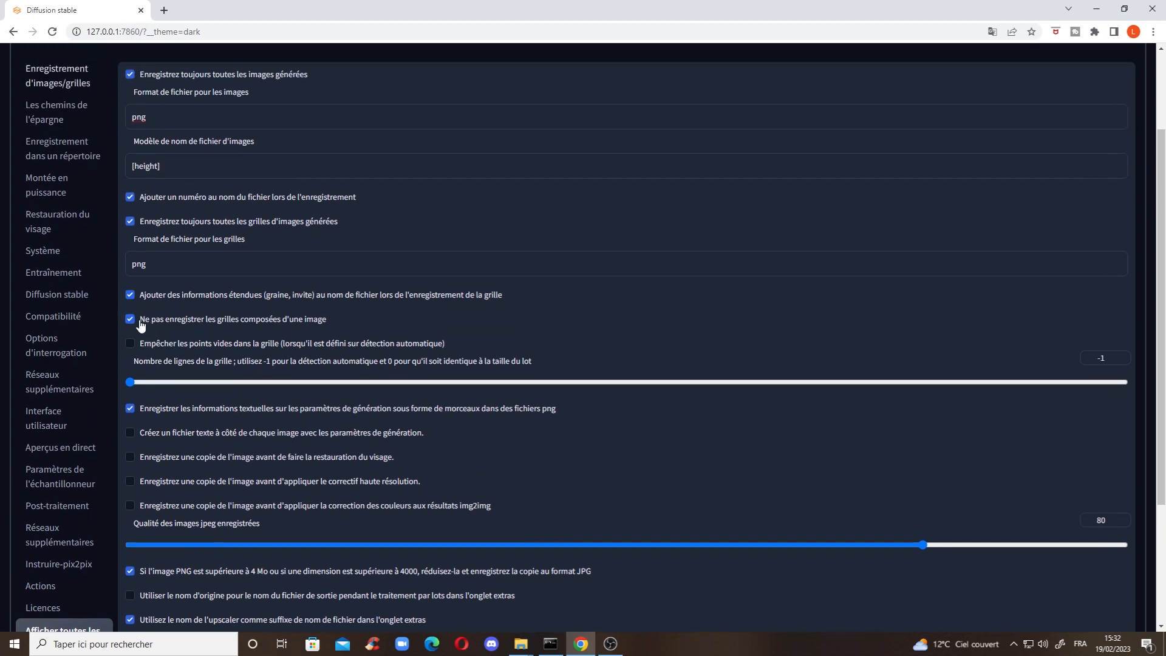
{"action": "scroll", "coordinate": [140, 328], "scroll_direction": "up", "scroll_amount": 2}
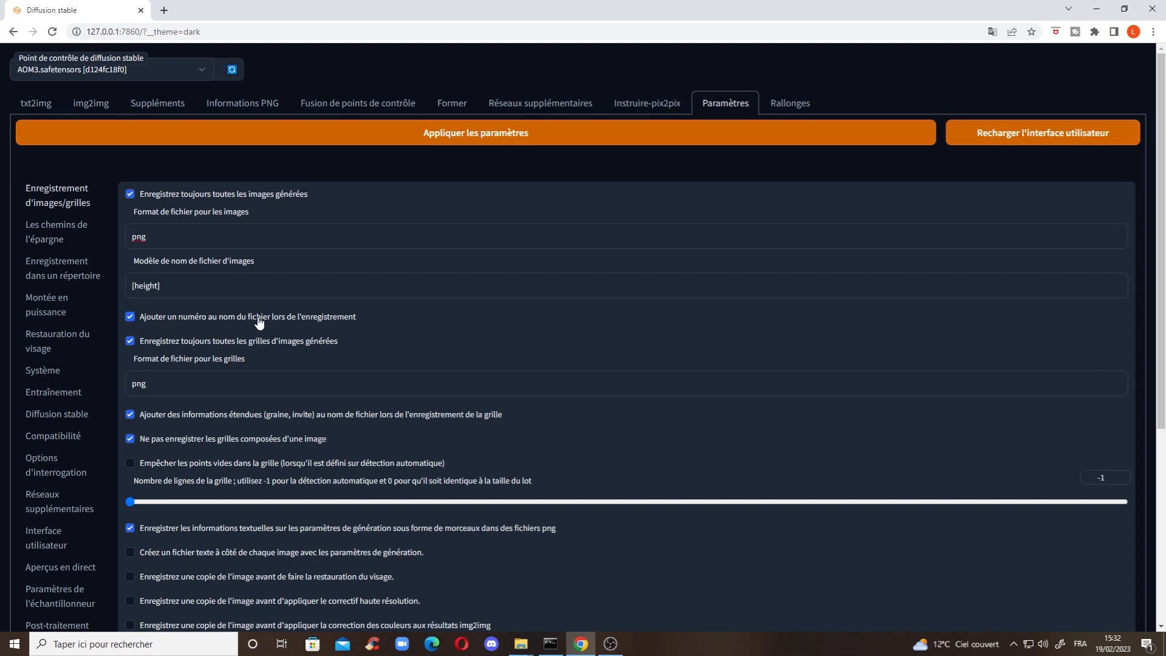
{"action": "scroll", "coordinate": [256, 352], "scroll_direction": "down", "scroll_amount": 3}
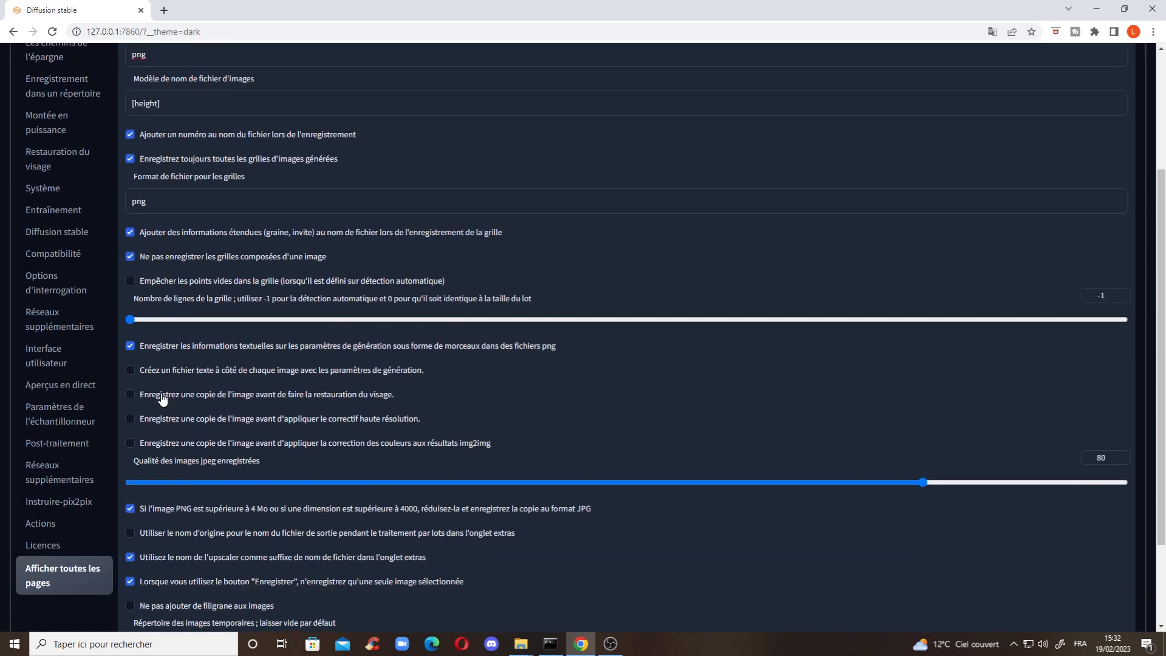
{"action": "scroll", "coordinate": [250, 407], "scroll_direction": "up", "scroll_amount": 2}
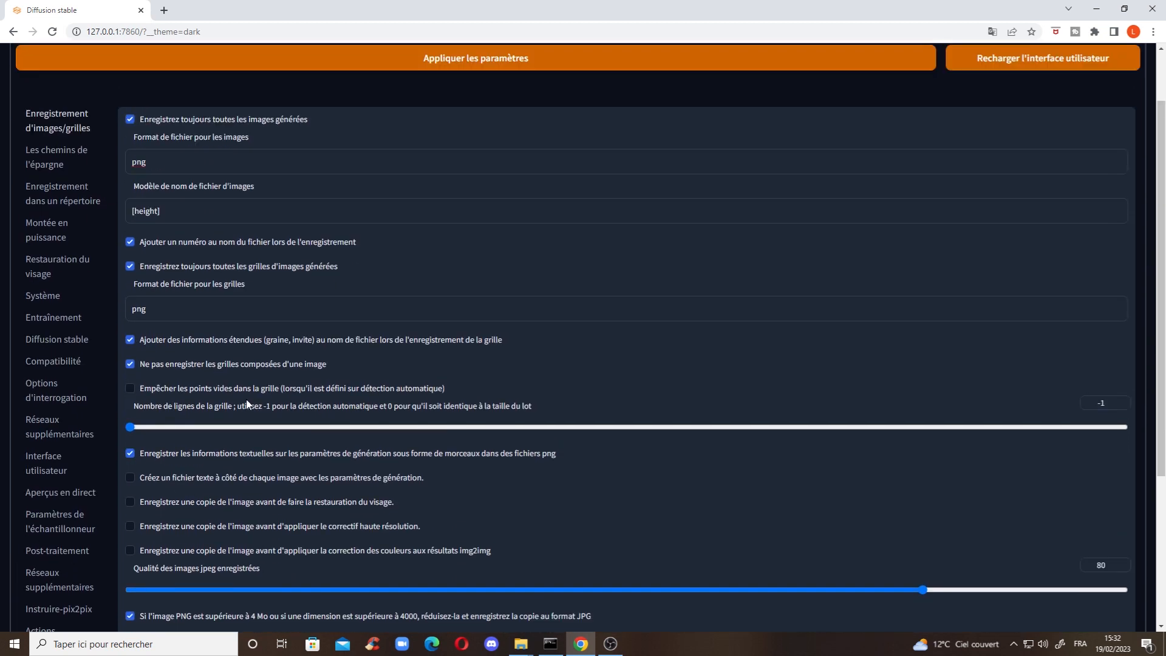
Review the settings for output paths, saving to a directory and upscaling
{"action": "left_click", "coordinate": [65, 172]}
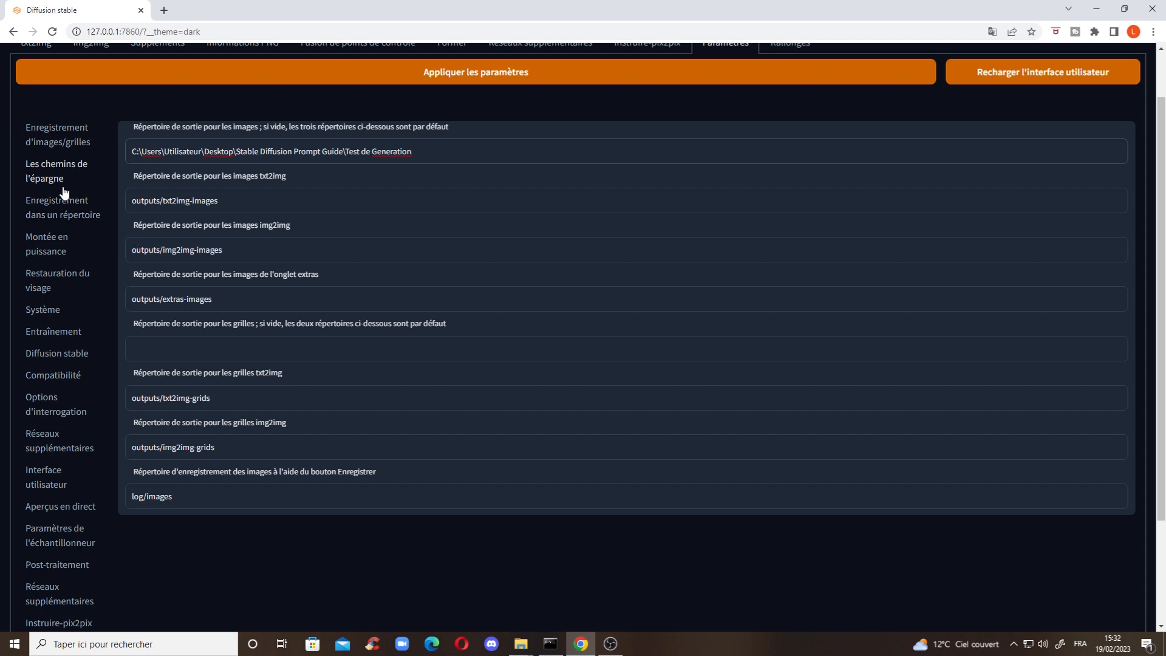
{"action": "left_click", "coordinate": [80, 220]}
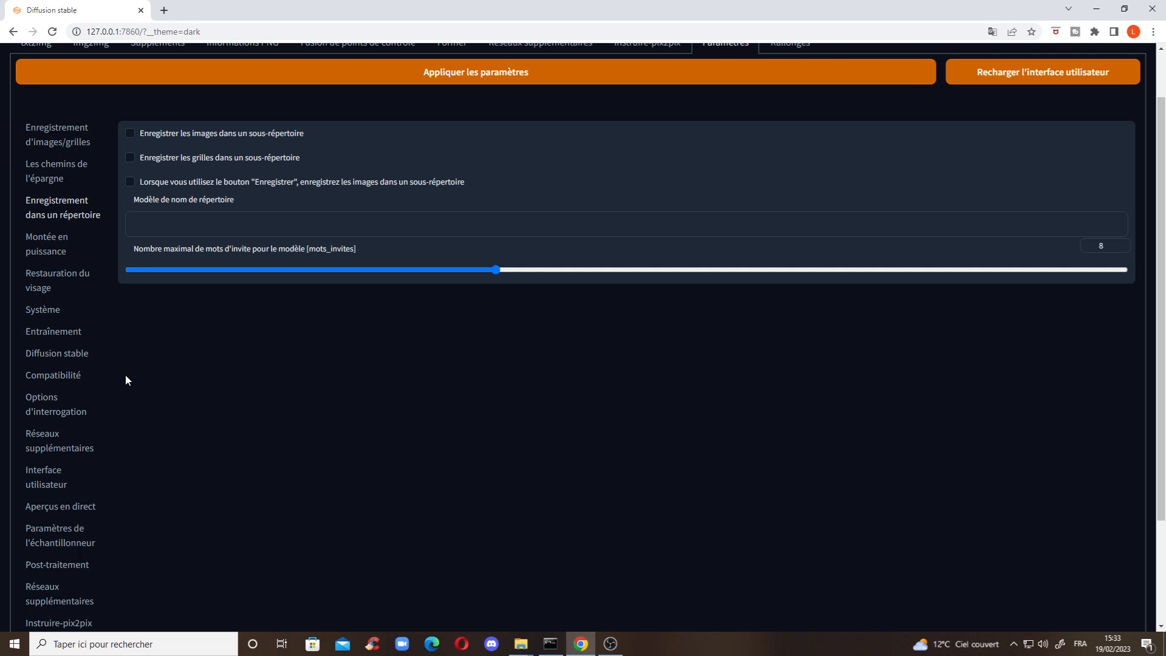
{"action": "left_click", "coordinate": [70, 252]}
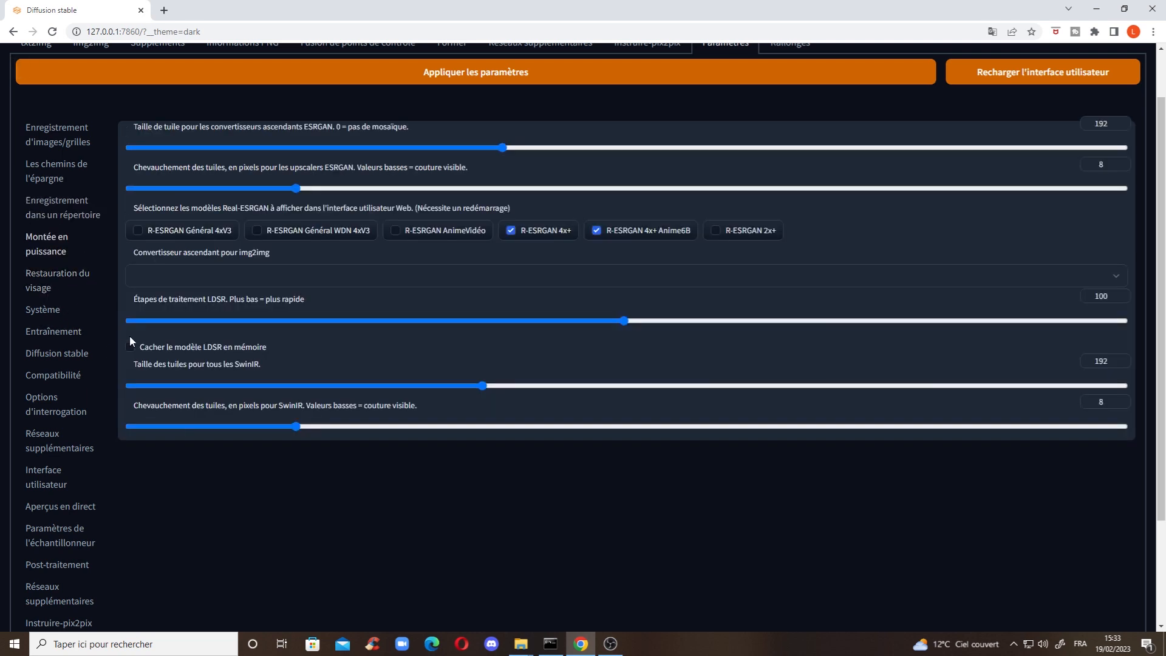
Show the upscaling settings in the original English and translate the page back into French
{"action": "right_click", "coordinate": [274, 518]}
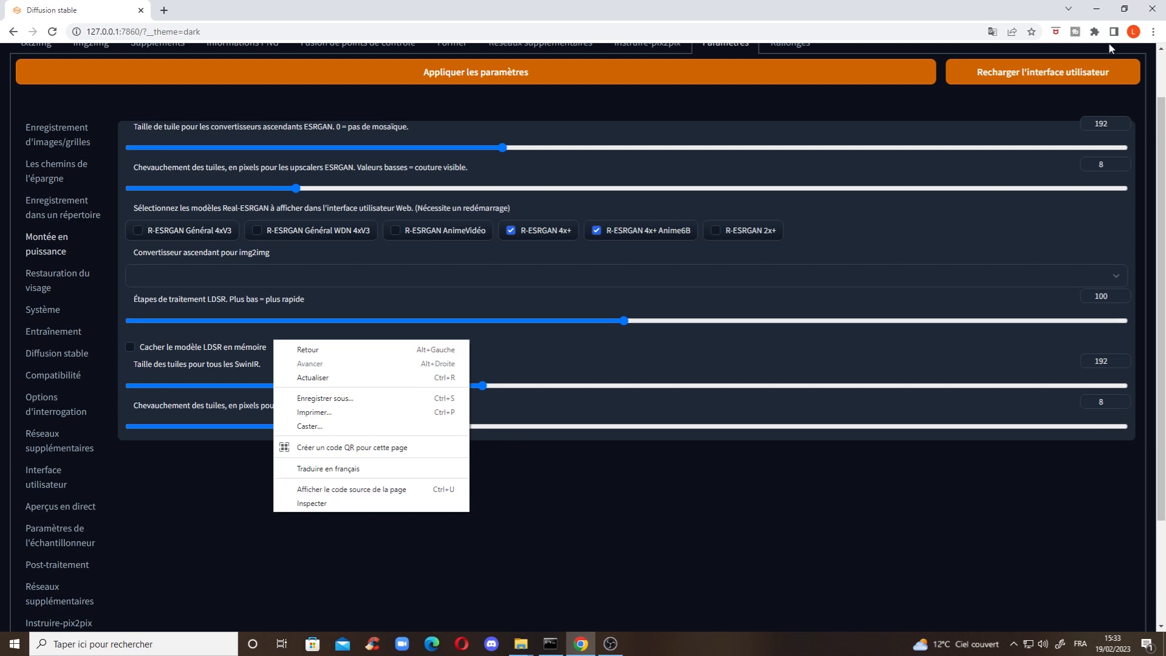
{"action": "left_click", "coordinate": [993, 31]}
{"action": "left_click", "coordinate": [893, 63]}
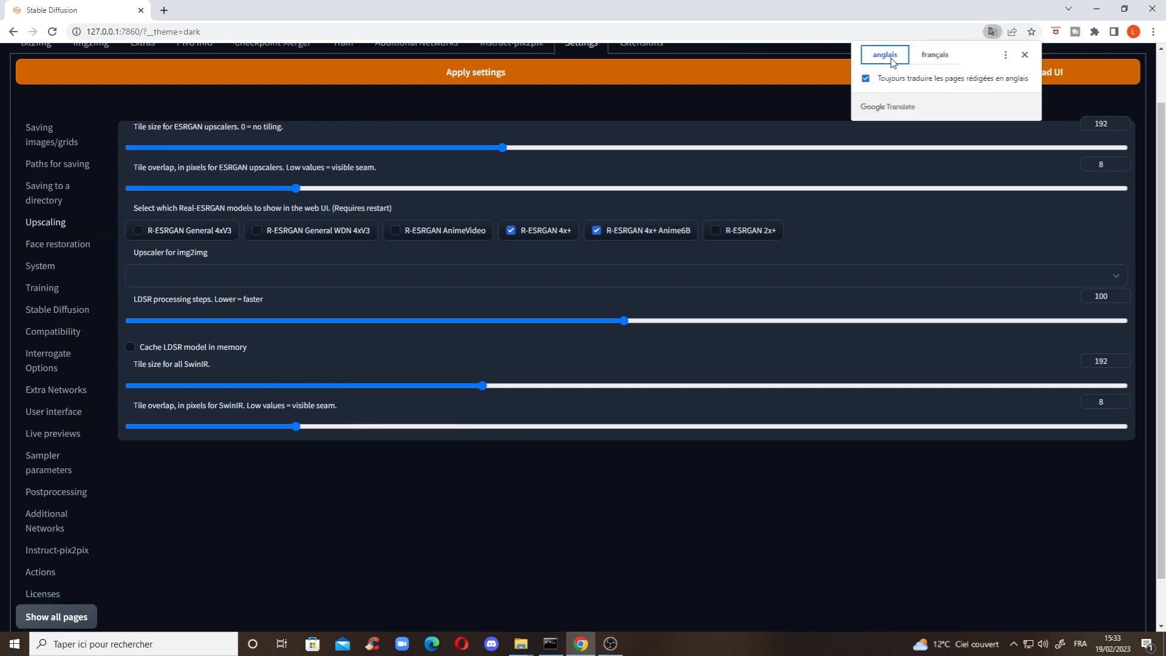
{"action": "left_click", "coordinate": [933, 55]}
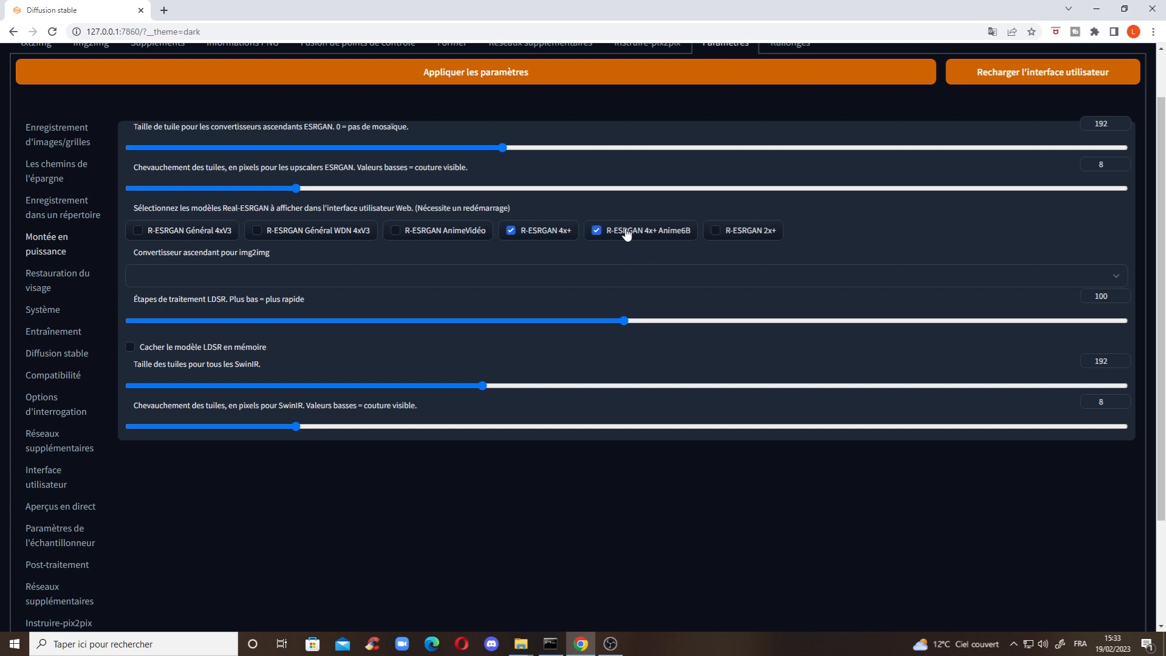
Review the face restoration, system and training settings
{"action": "left_click", "coordinate": [61, 286]}
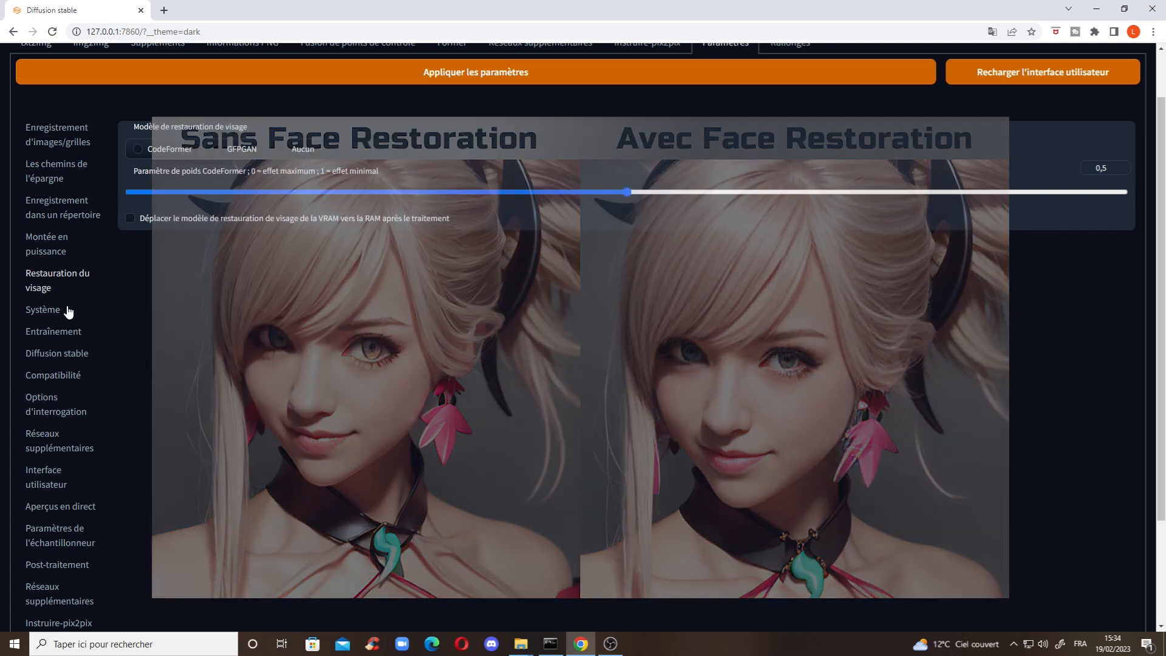
{"action": "left_click", "coordinate": [63, 311]}
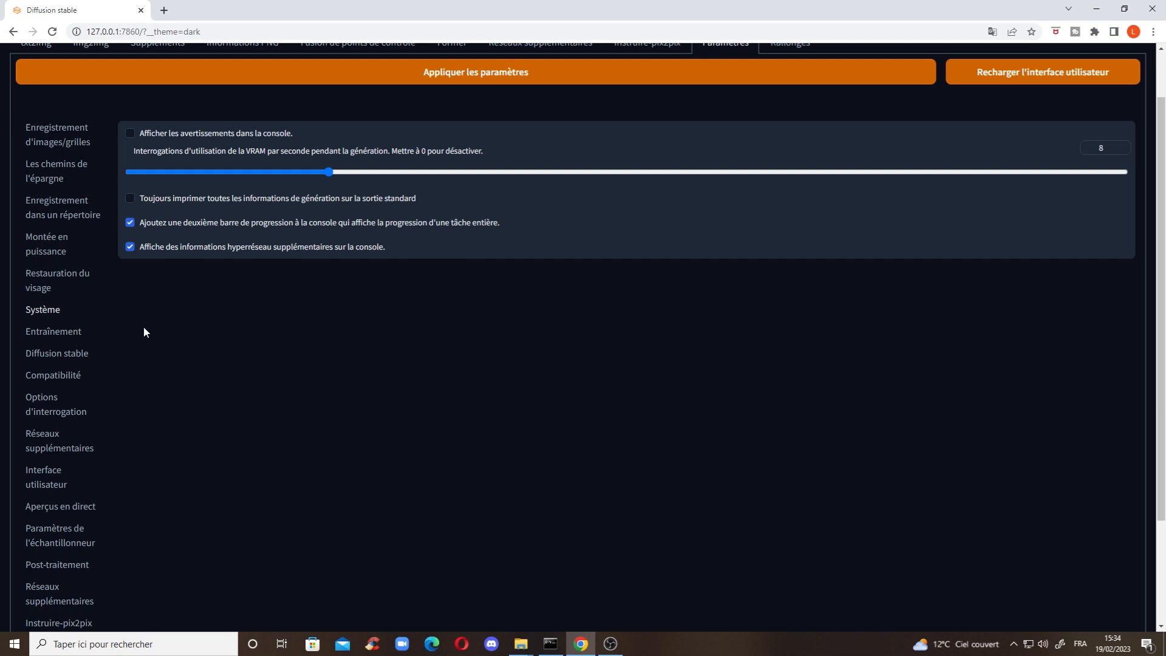
{"action": "left_click", "coordinate": [58, 336]}
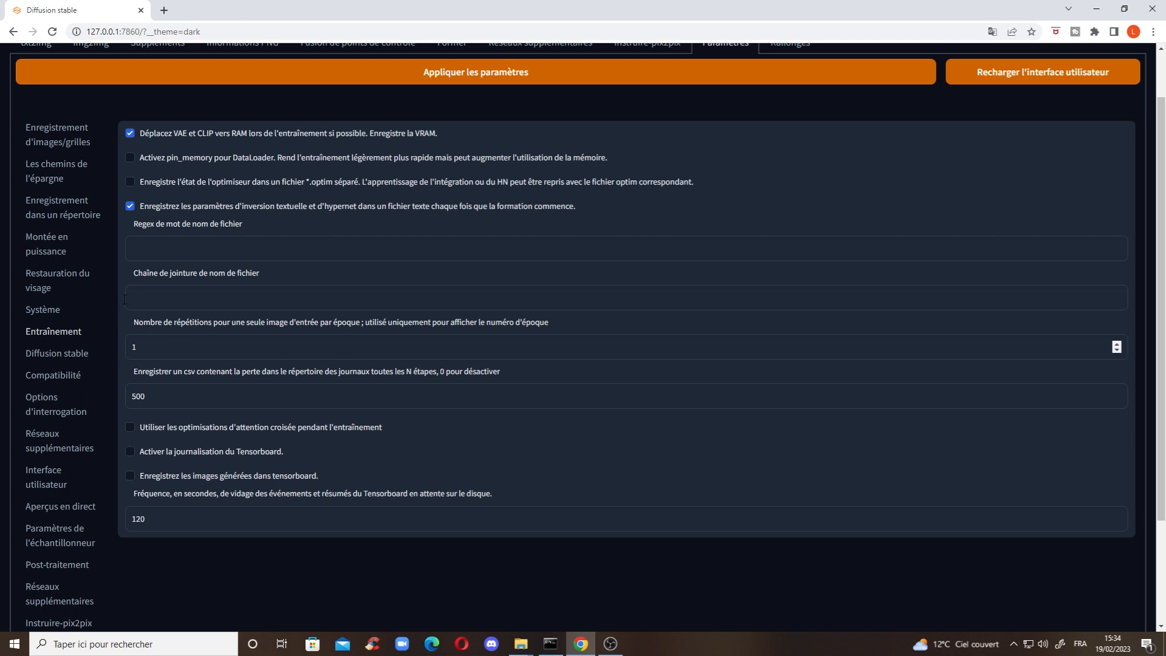
{"action": "scroll", "coordinate": [124, 299], "scroll_direction": "up", "scroll_amount": 1}
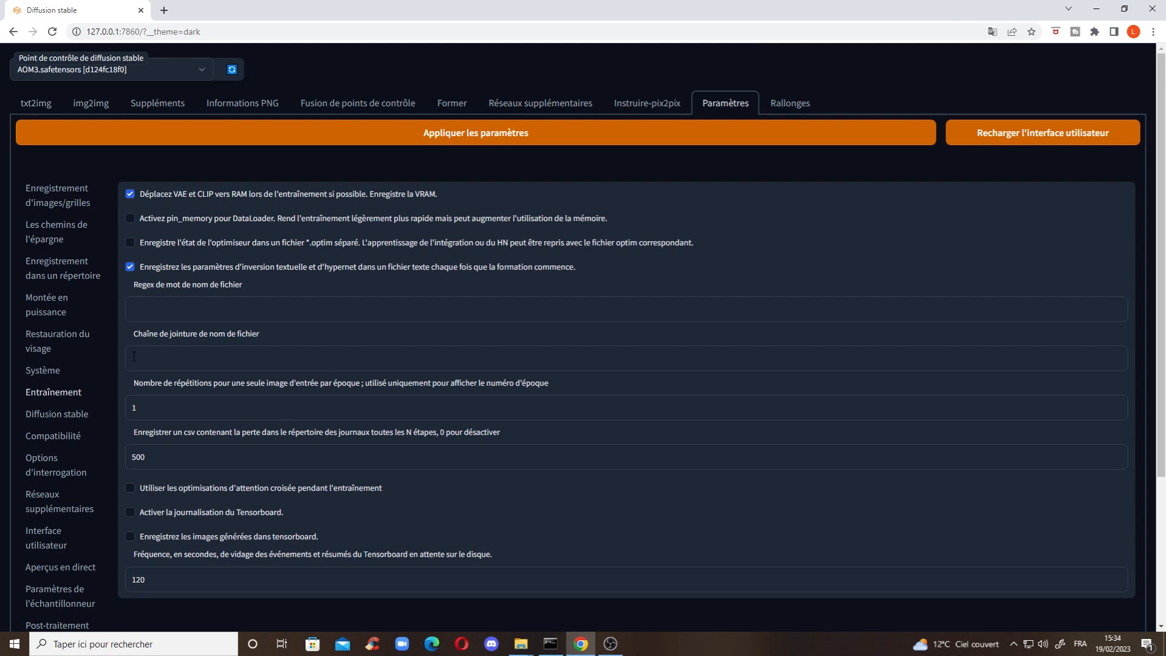
{"action": "scroll", "coordinate": [123, 367], "scroll_direction": "down", "scroll_amount": 2}
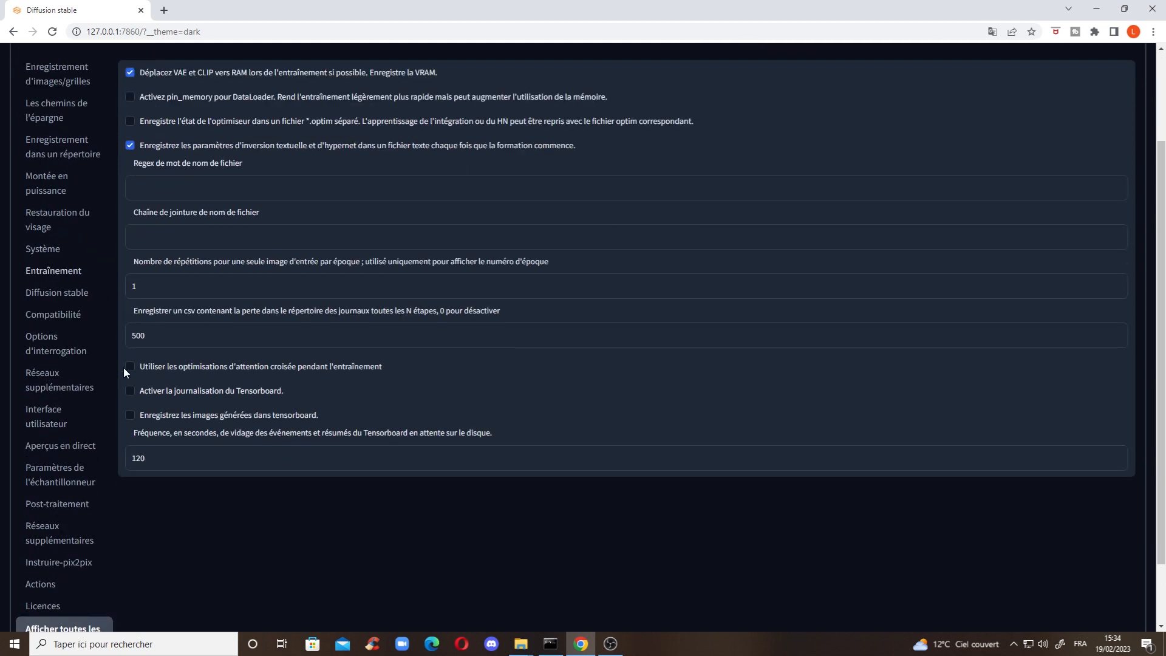
Examine the Stable Diffusion settings, including the available SD VAE choices and the img2img and Clip skip options
{"action": "left_click", "coordinate": [94, 299]}
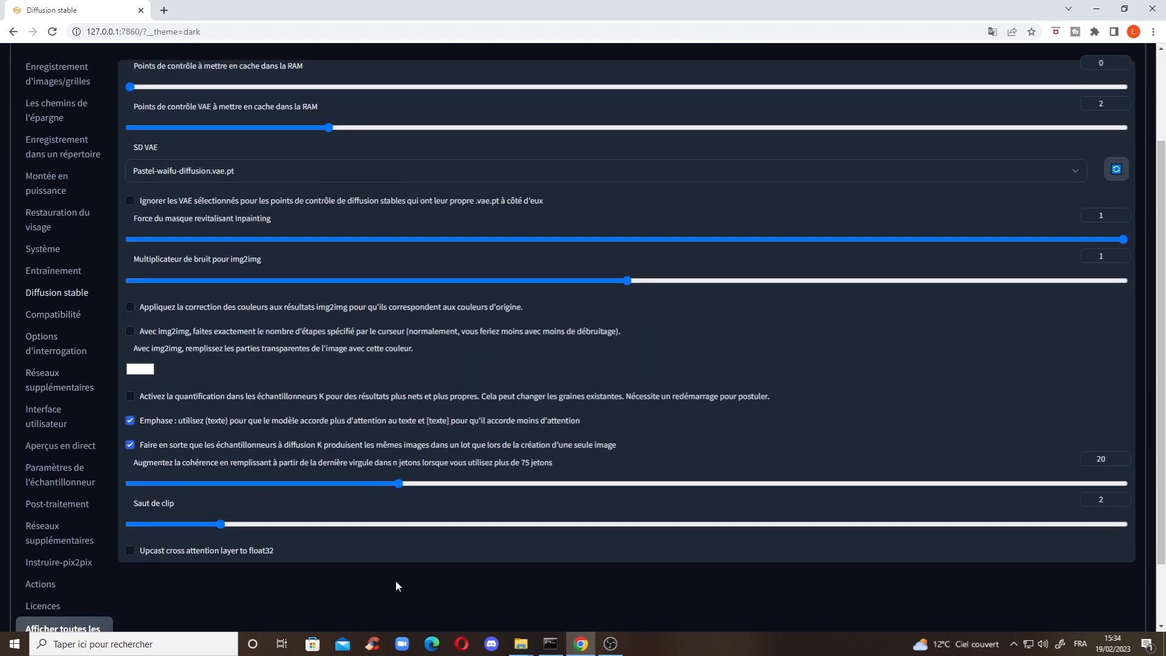
{"action": "scroll", "coordinate": [395, 583], "scroll_direction": "up", "scroll_amount": 1}
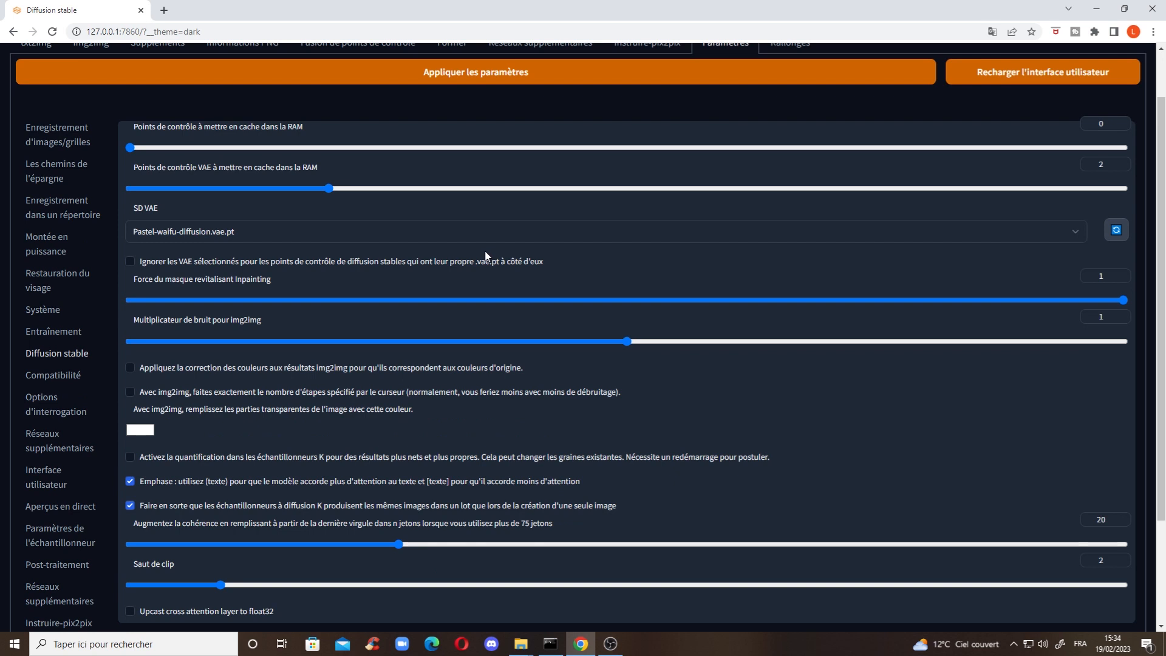
{"action": "scroll", "coordinate": [194, 159], "scroll_direction": "up", "scroll_amount": 1}
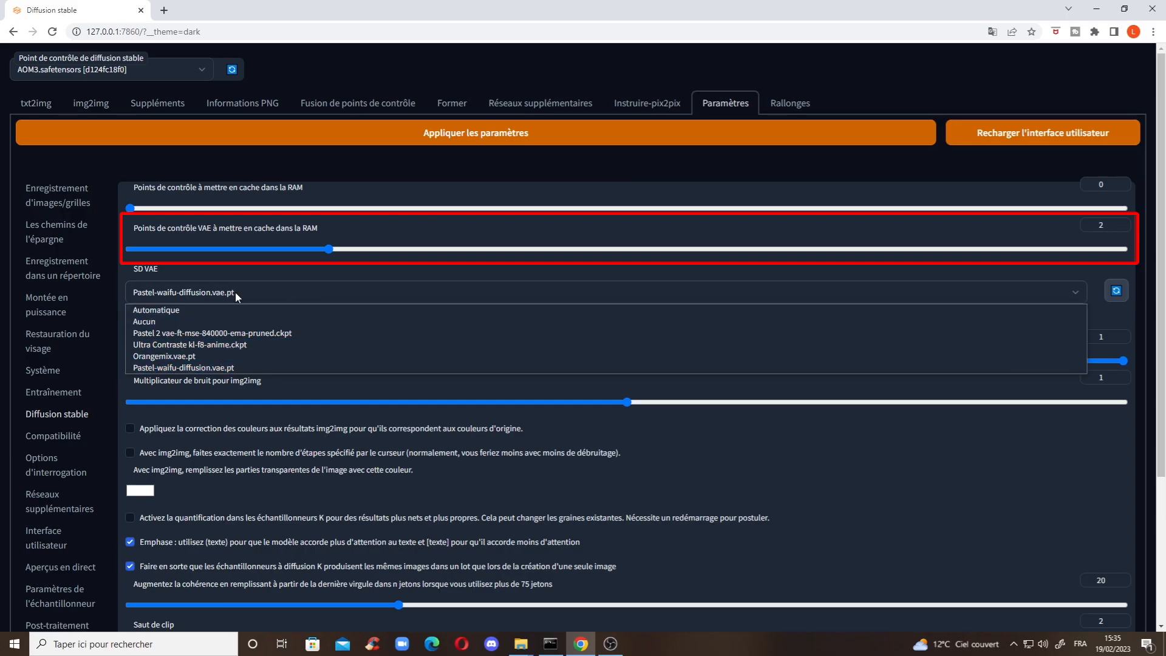
{"action": "left_click", "coordinate": [232, 267]}
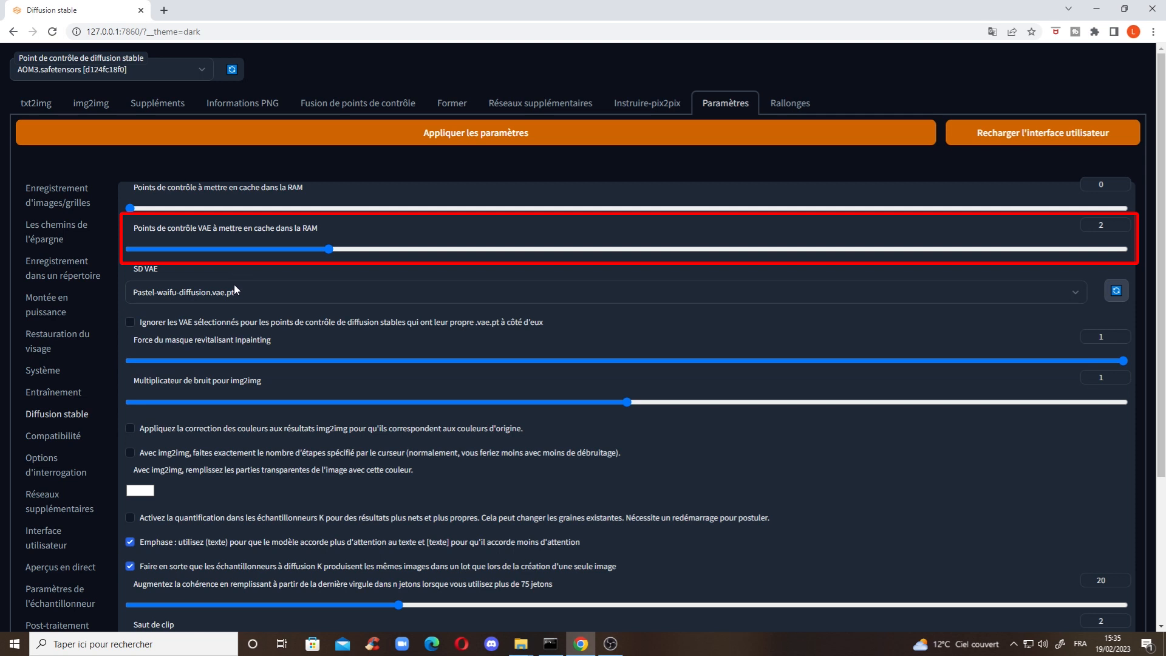
{"action": "scroll", "coordinate": [117, 348], "scroll_direction": "down", "scroll_amount": 2}
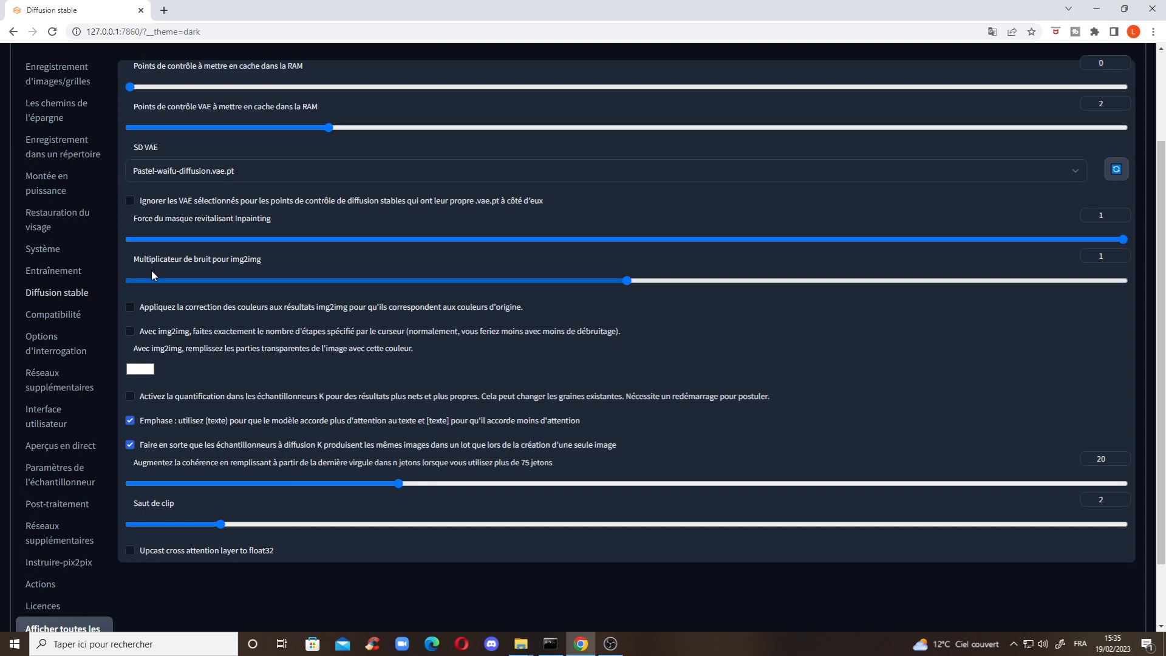
{"action": "scroll", "coordinate": [152, 300], "scroll_direction": "down", "scroll_amount": 1}
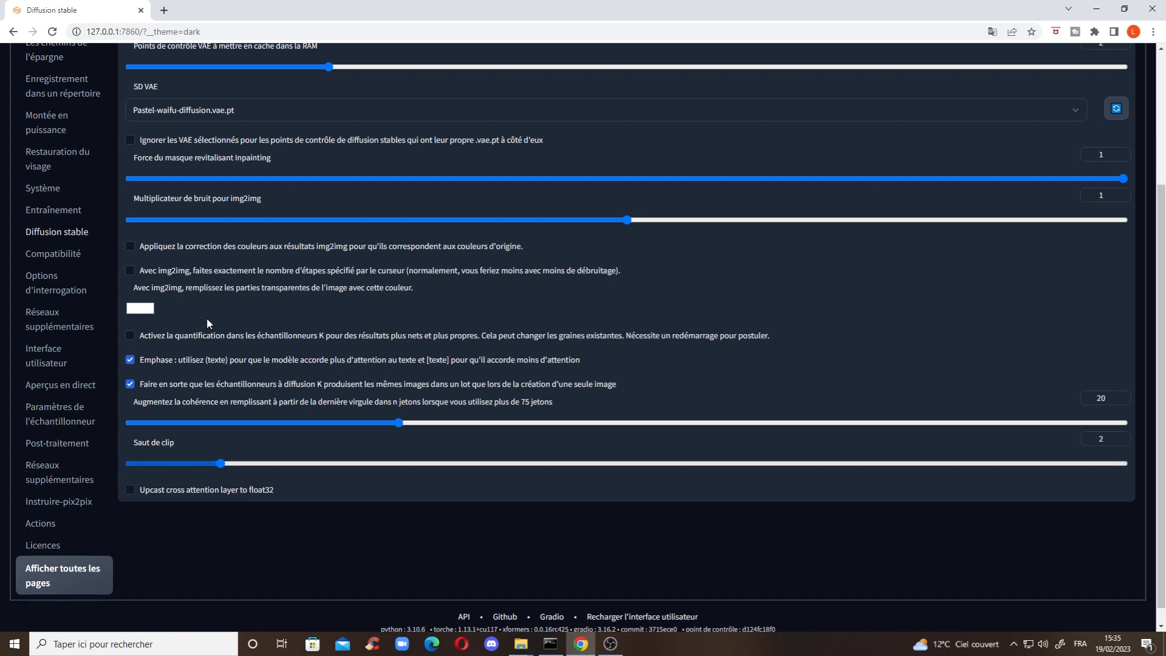
Try higher and lower Clip skip values and return the setting to 2
{"action": "left_click", "coordinate": [328, 464]}
{"action": "left_click_drag", "start_coordinate": [332, 467], "coordinate": [482, 467]}
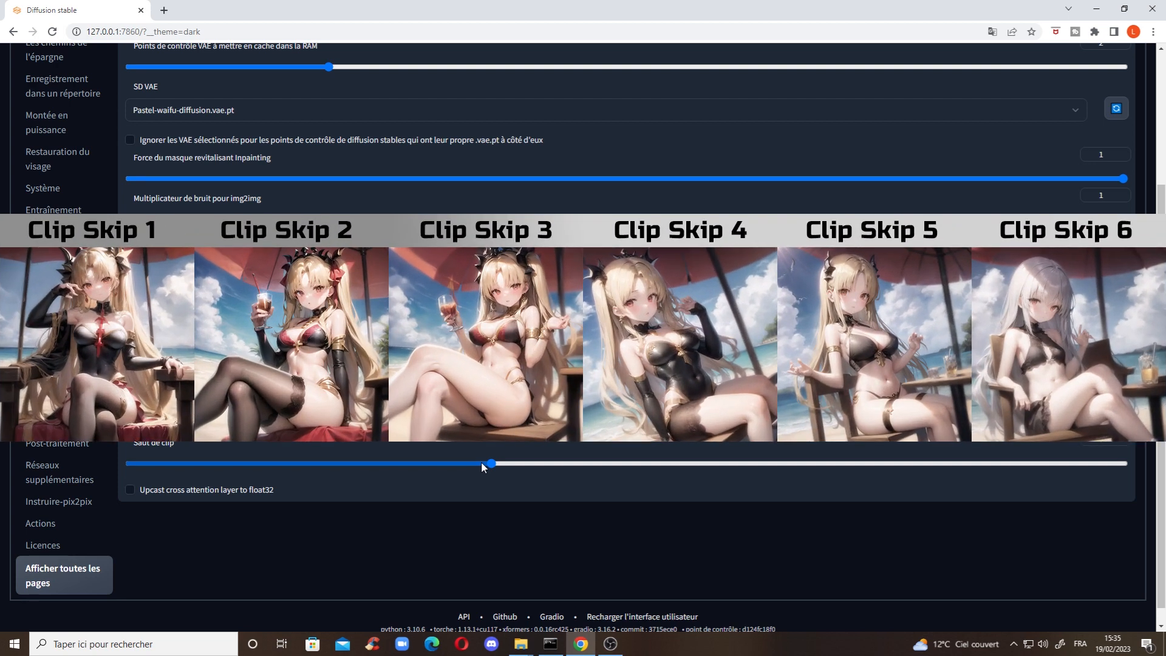
{"action": "left_click_drag", "start_coordinate": [490, 463], "coordinate": [112, 442]}
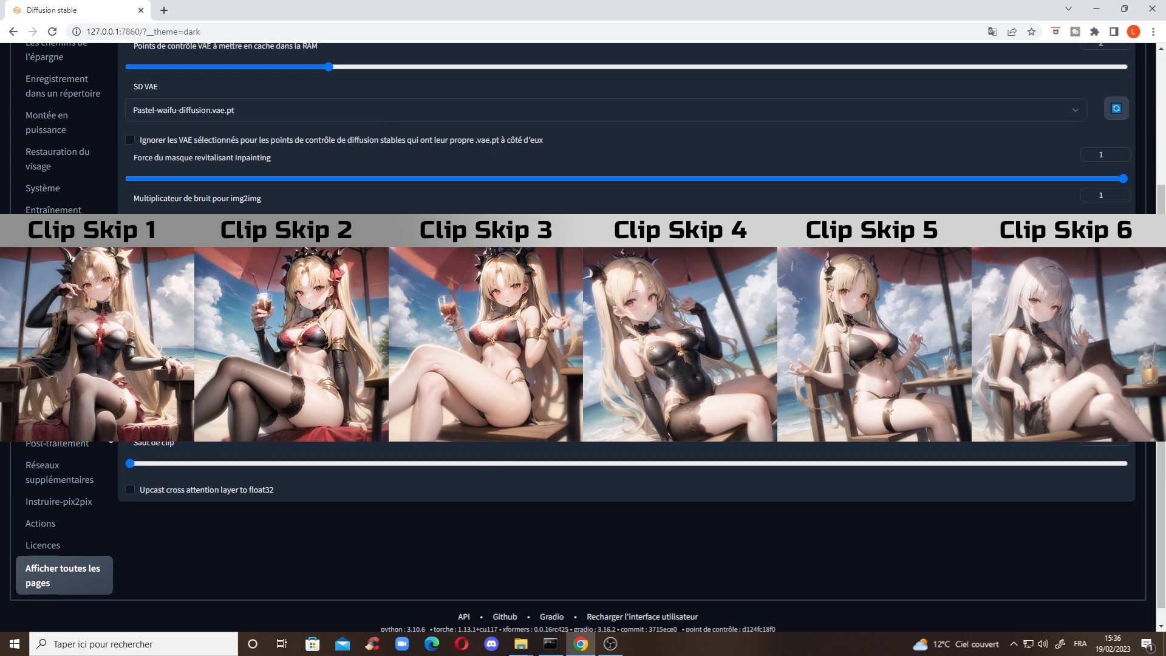
{"action": "left_click_drag", "start_coordinate": [132, 464], "coordinate": [177, 465]}
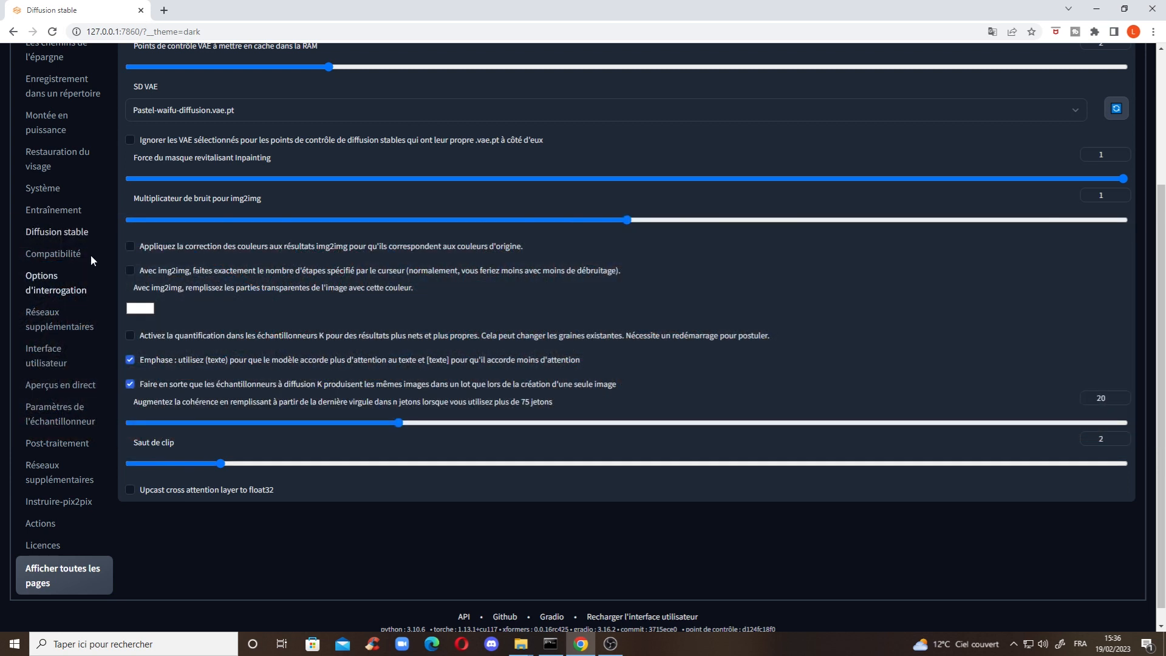
Review the compatibility settings and the interrogate options for BLIP, CLIP and deepbooru
{"action": "left_click", "coordinate": [91, 254]}
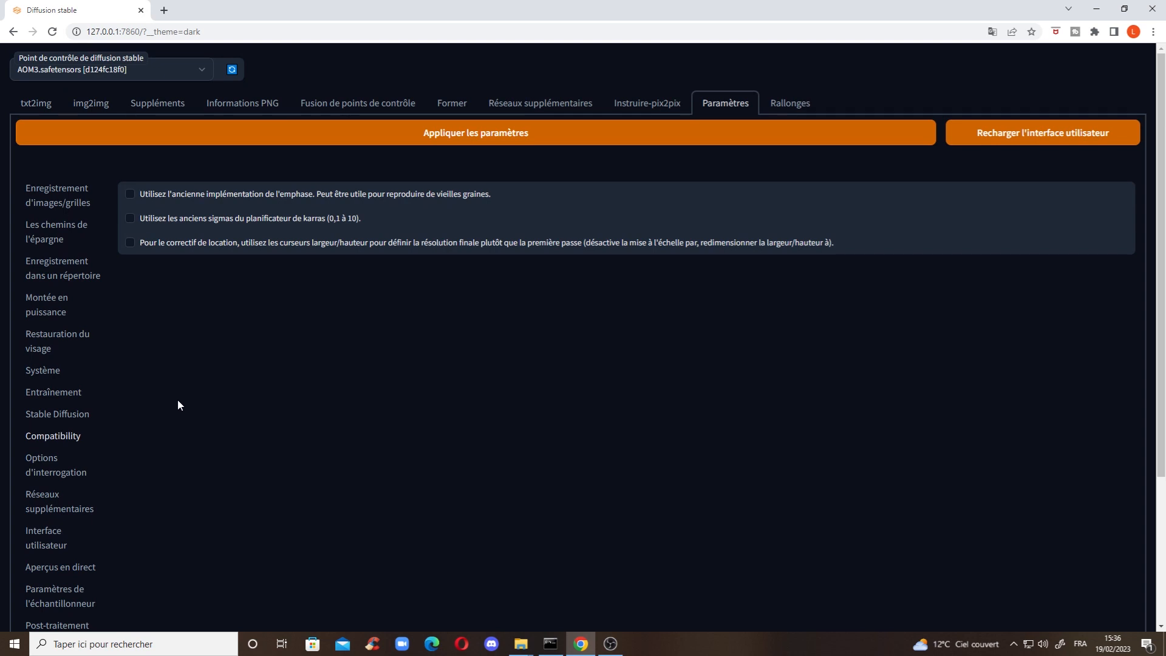
{"action": "scroll", "coordinate": [179, 405], "scroll_direction": "down", "scroll_amount": 2}
{"action": "left_click", "coordinate": [64, 344]}
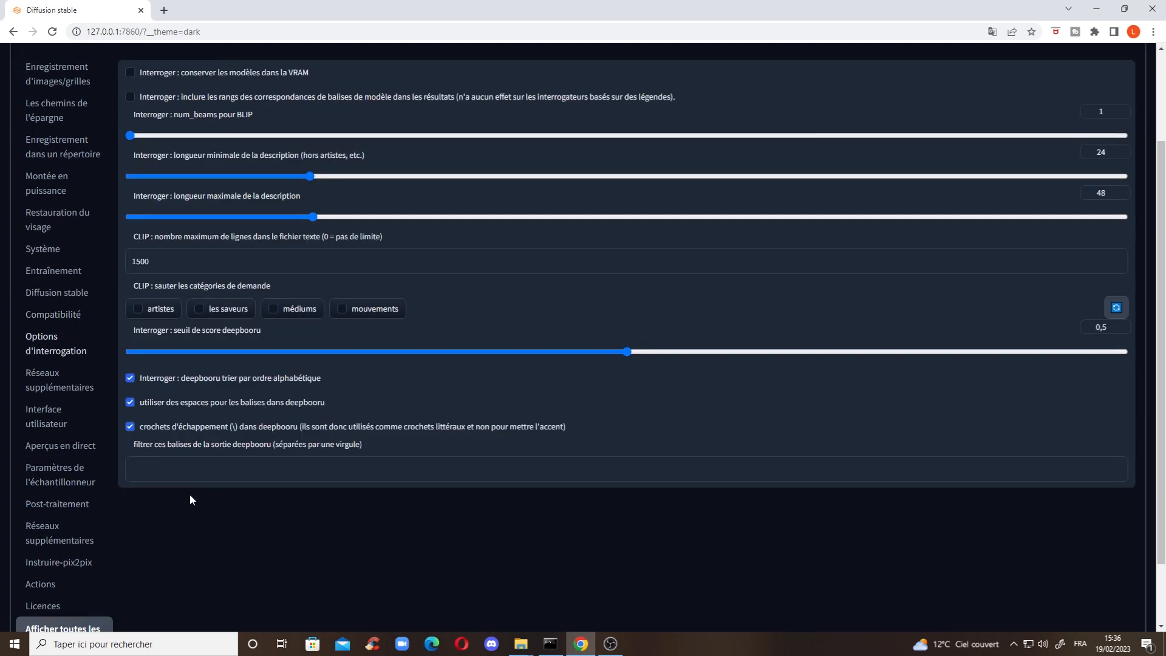
{"action": "scroll", "coordinate": [190, 485], "scroll_direction": "up", "scroll_amount": 2}
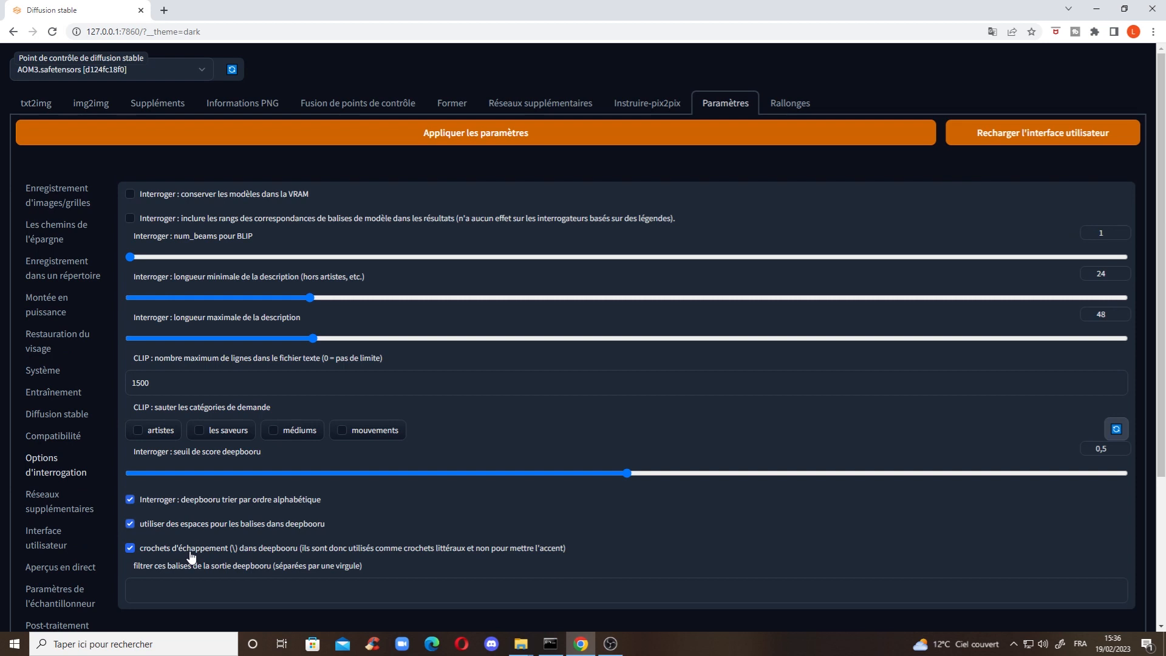
{"action": "scroll", "coordinate": [135, 537], "scroll_direction": "down", "scroll_amount": 2}
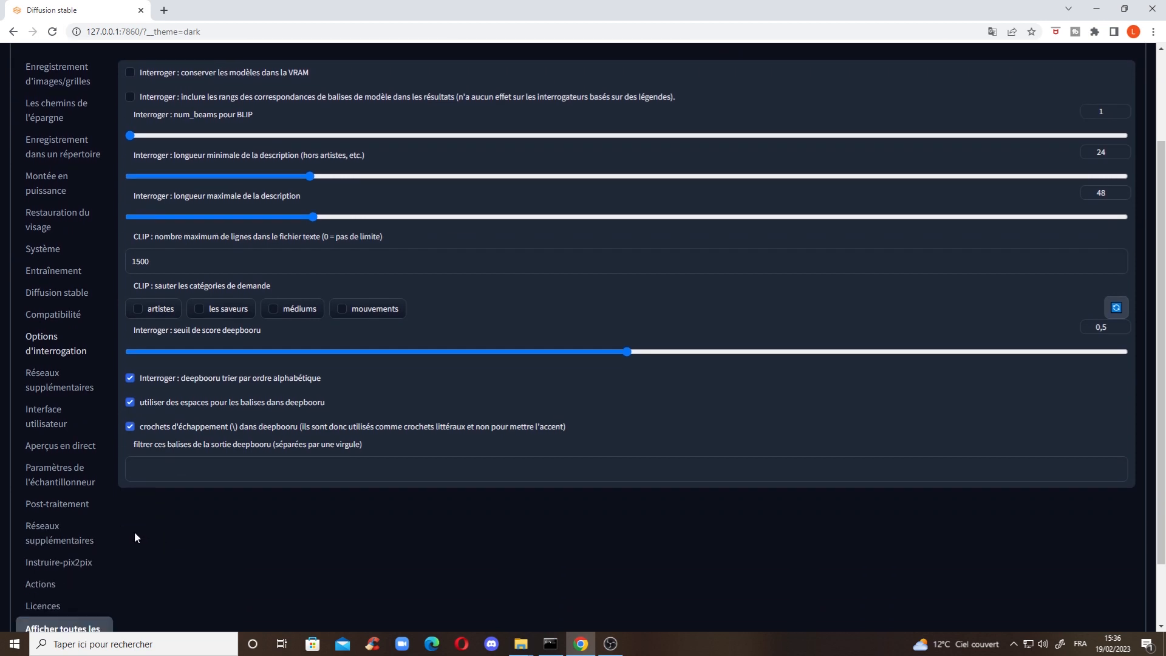
Review the extra networks settings and the user interface options
{"action": "left_click", "coordinate": [67, 383]}
{"action": "scroll", "coordinate": [146, 419], "scroll_direction": "up", "scroll_amount": 2}
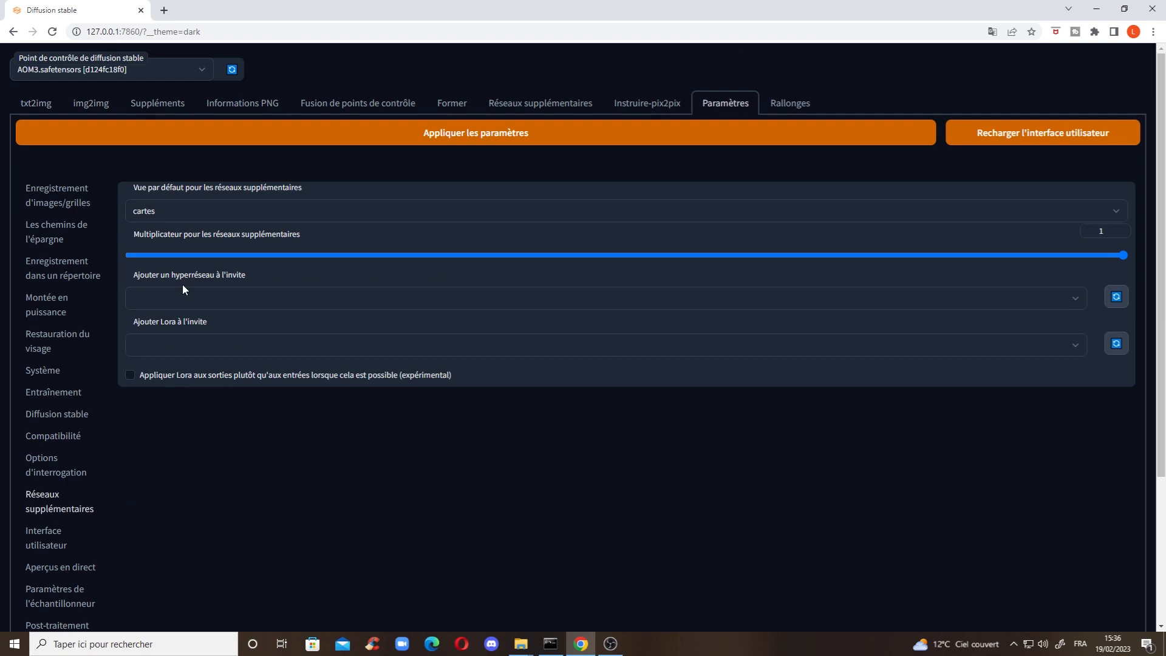
{"action": "scroll", "coordinate": [152, 371], "scroll_direction": "down", "scroll_amount": 2}
{"action": "left_click", "coordinate": [55, 422]}
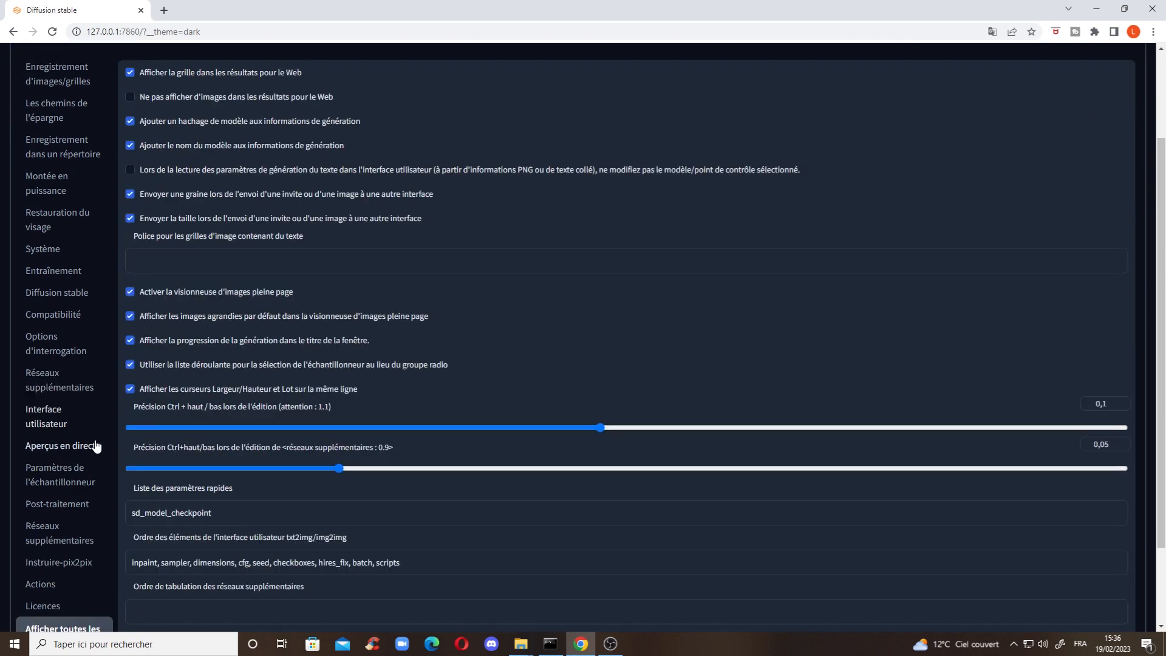
{"action": "scroll", "coordinate": [301, 171], "scroll_direction": "up", "scroll_amount": 2}
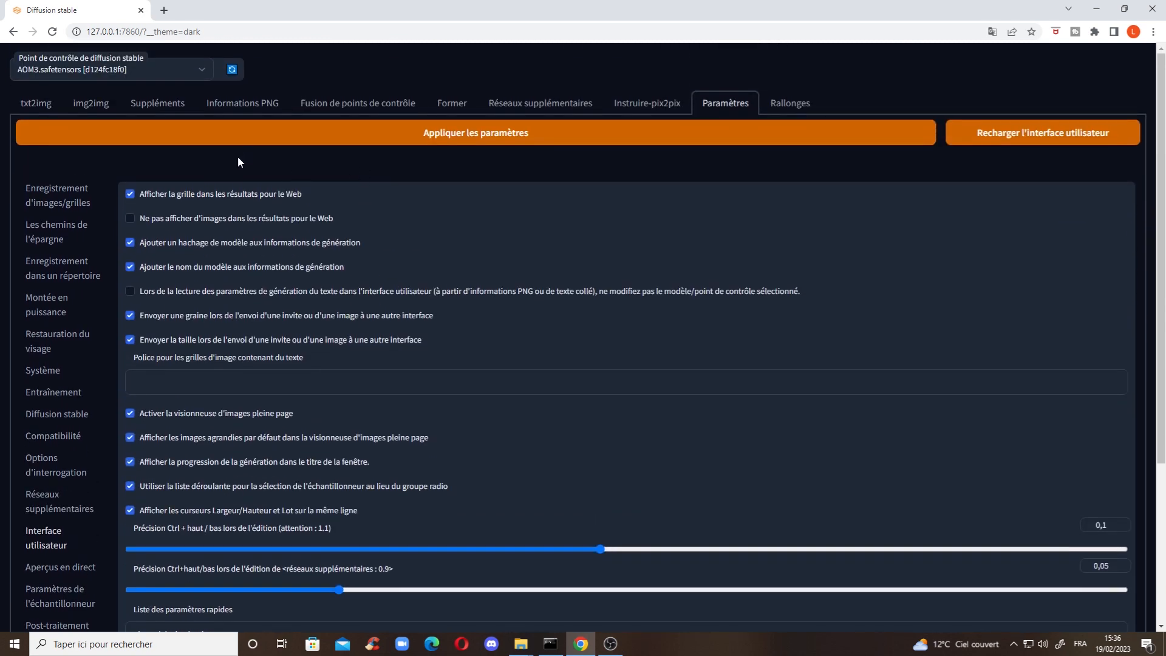
Review the remaining user interface options and the live preview settings
{"action": "scroll", "coordinate": [219, 194], "scroll_direction": "down", "scroll_amount": 1}
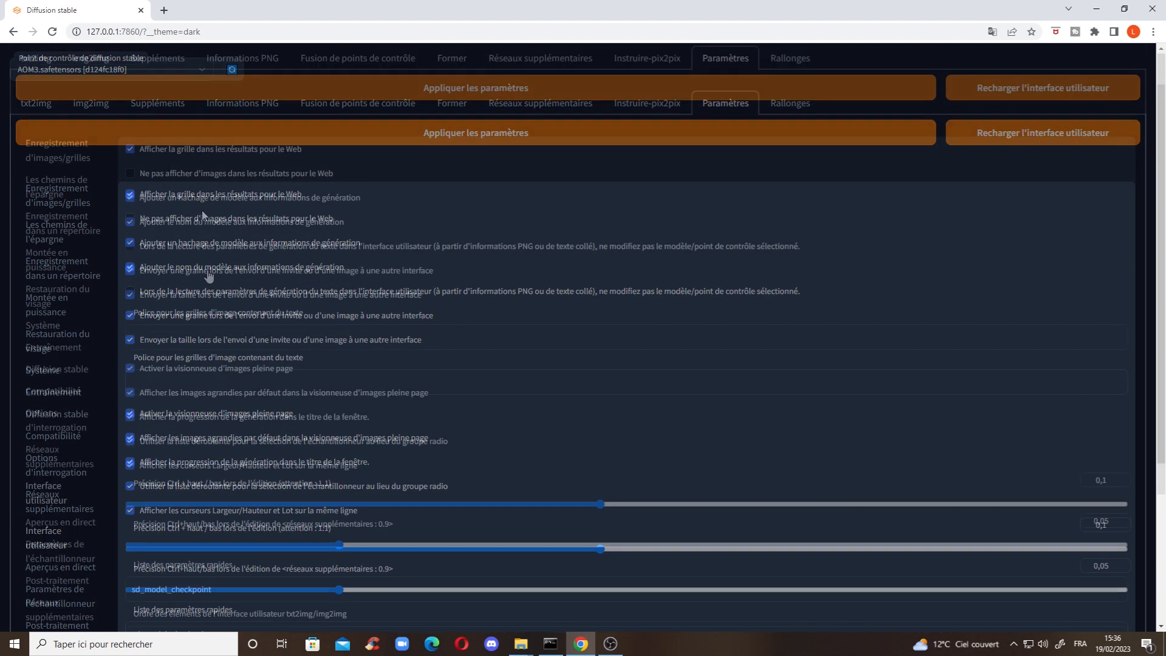
{"action": "scroll", "coordinate": [205, 316], "scroll_direction": "down", "scroll_amount": 1}
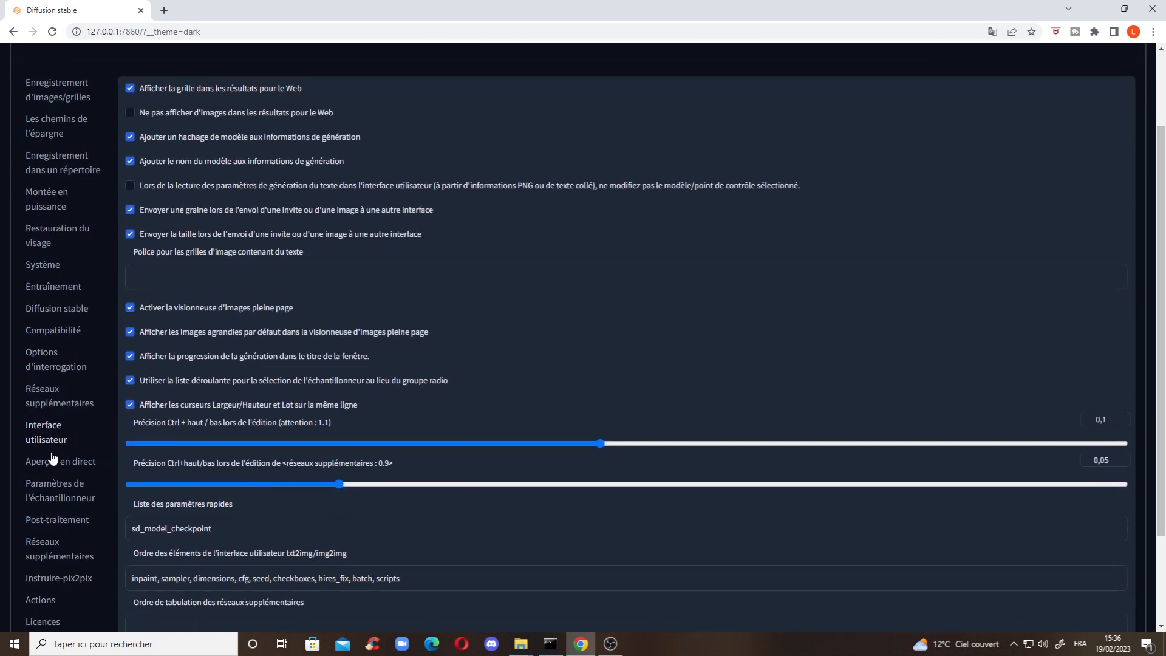
{"action": "left_click", "coordinate": [60, 465]}
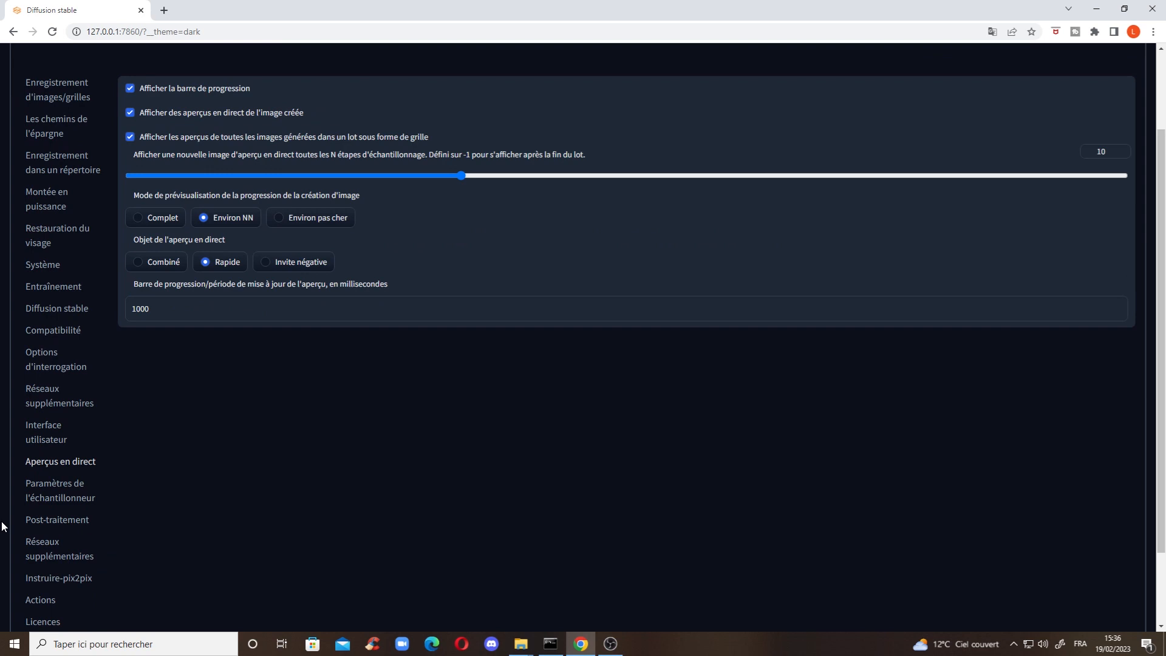
{"action": "scroll", "coordinate": [267, 413], "scroll_direction": "up", "scroll_amount": 1}
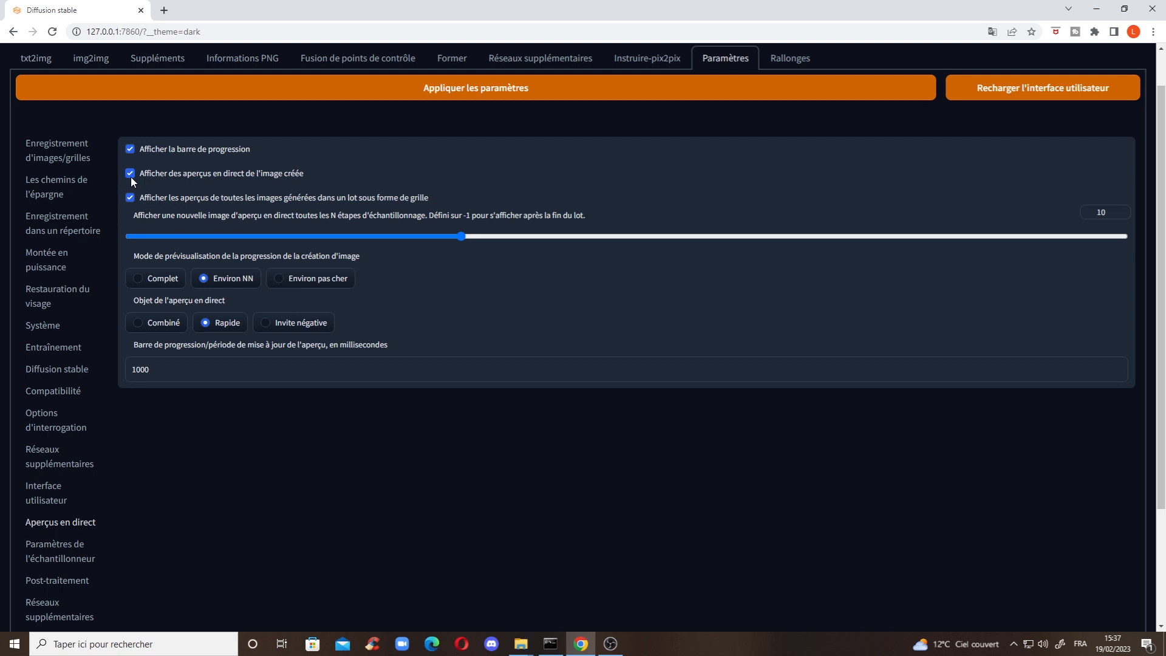
Review the sampler parameters, including the hidden samplers, eta and sigma options and the Eta noise seed delta
{"action": "scroll", "coordinate": [152, 462], "scroll_direction": "down", "scroll_amount": 3}
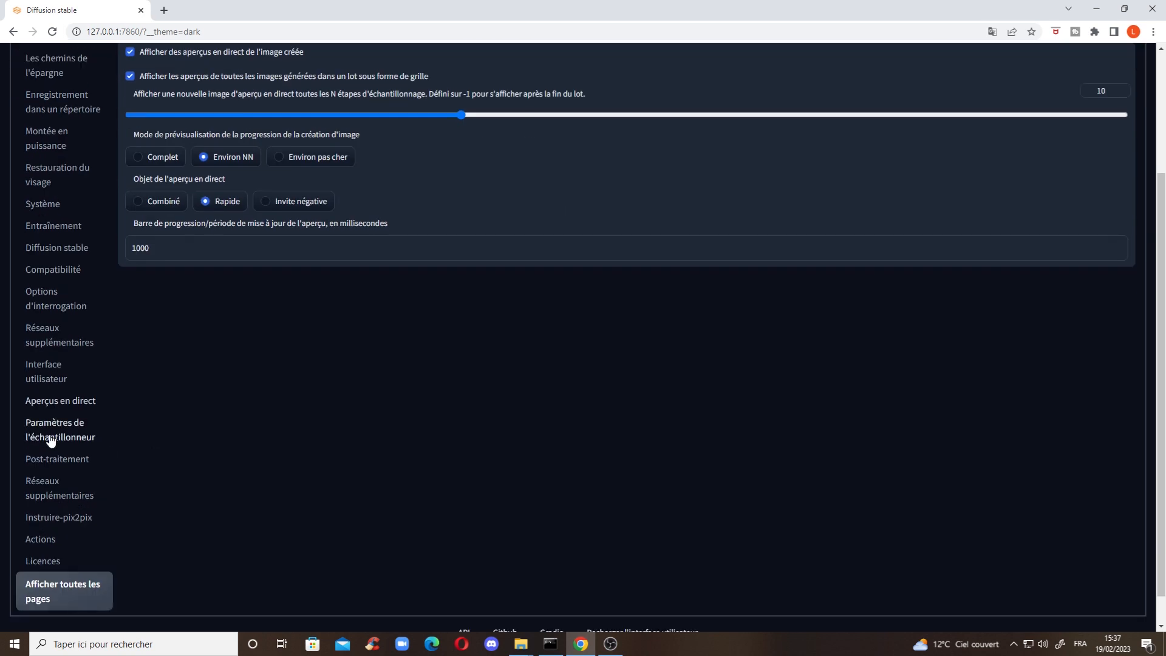
{"action": "left_click", "coordinate": [42, 437]}
{"action": "scroll", "coordinate": [164, 413], "scroll_direction": "up", "scroll_amount": 2}
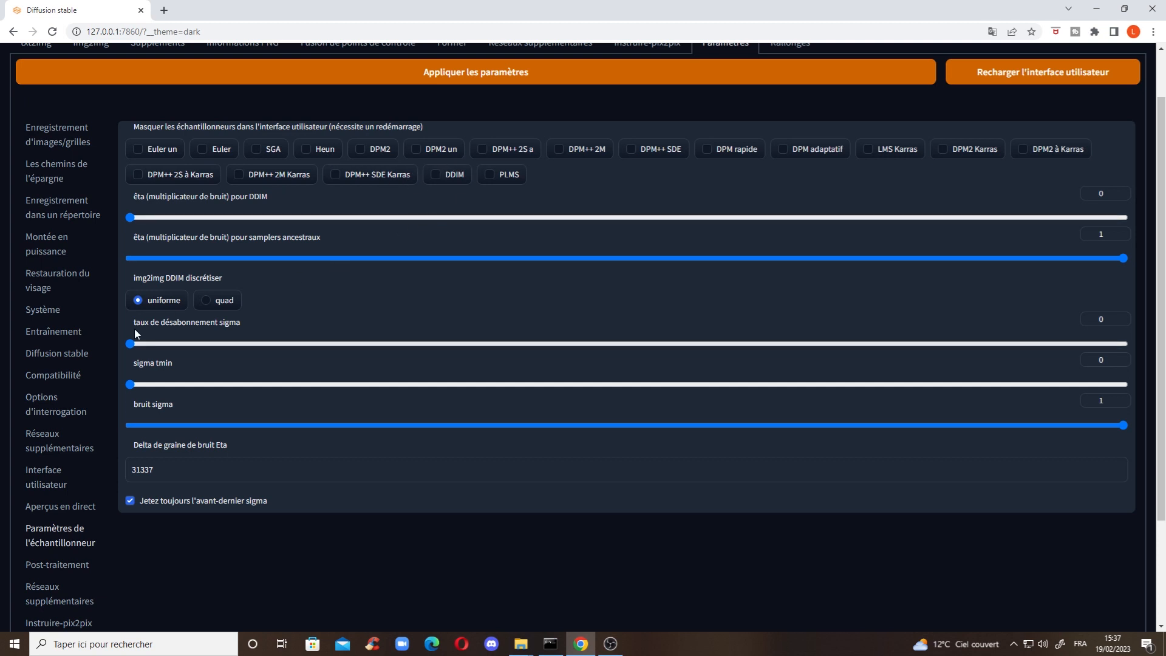
{"action": "left_click_drag", "start_coordinate": [164, 480], "coordinate": [121, 477]}
{"action": "left_click", "coordinate": [144, 545]}
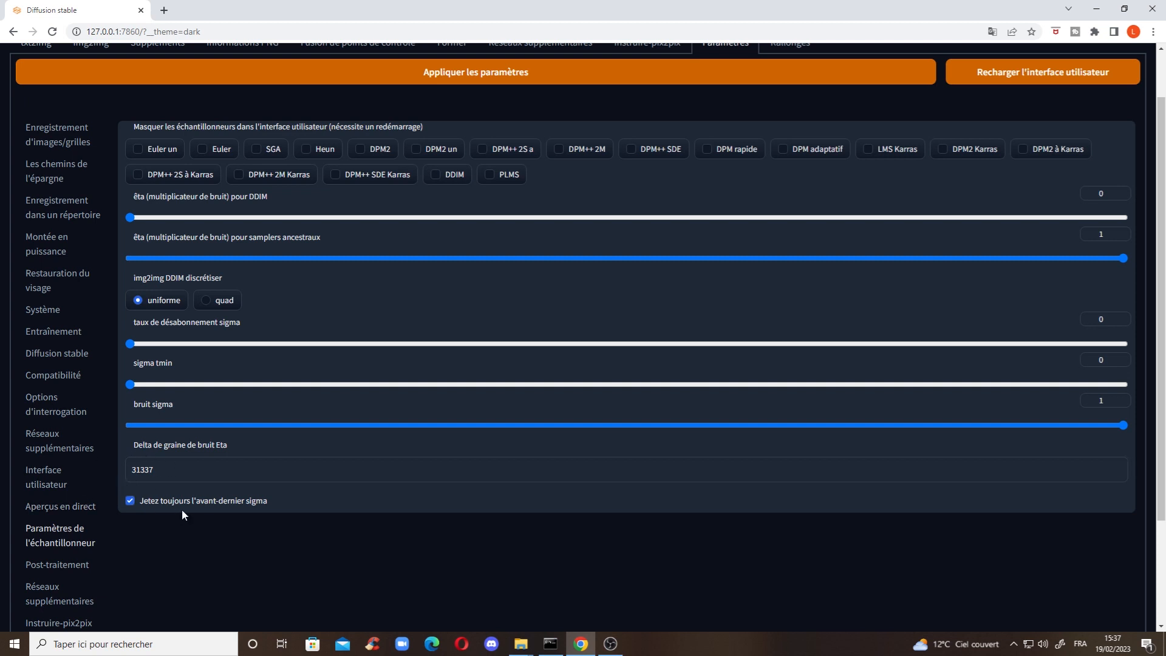
Review the post-processing settings and the LoRA model options of the Additional Networks extension
{"action": "scroll", "coordinate": [146, 559], "scroll_direction": "down", "scroll_amount": 1}
{"action": "left_click", "coordinate": [65, 509]}
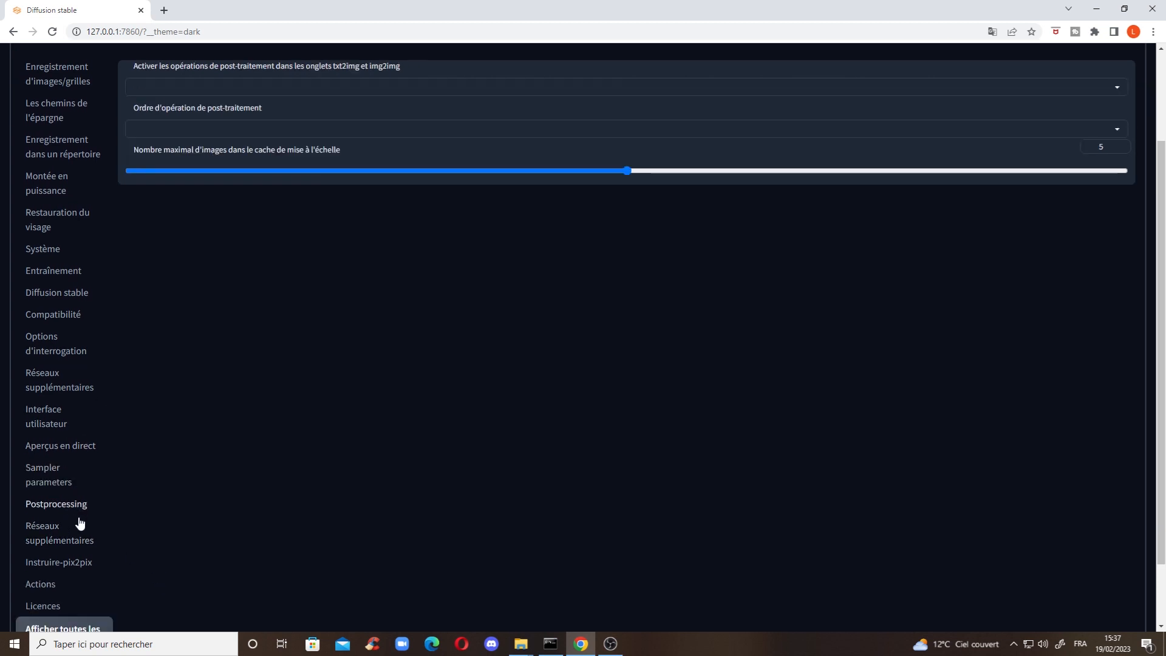
{"action": "scroll", "coordinate": [180, 529], "scroll_direction": "up", "scroll_amount": 2}
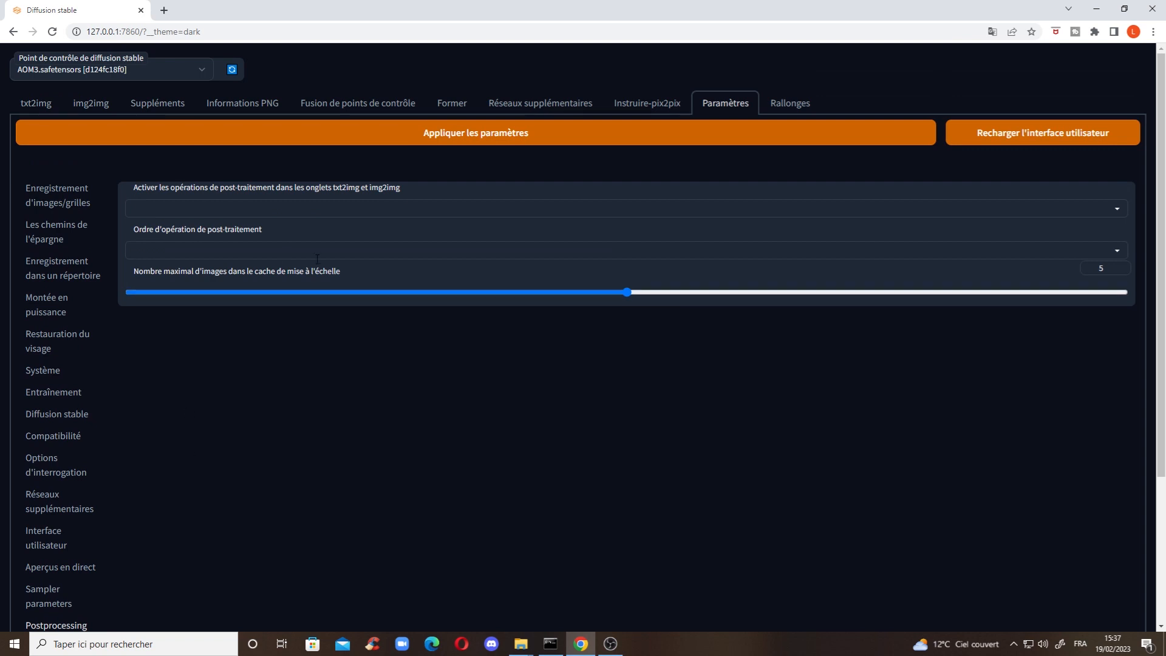
{"action": "scroll", "coordinate": [297, 357], "scroll_direction": "down", "scroll_amount": 2}
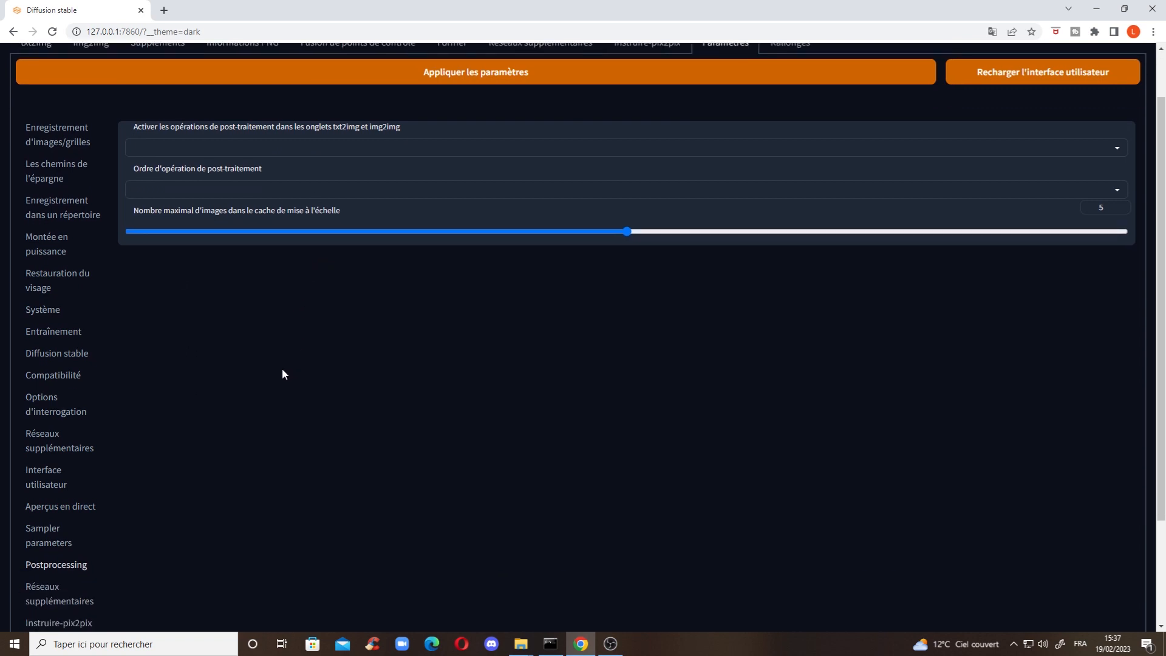
{"action": "left_click", "coordinate": [71, 540]}
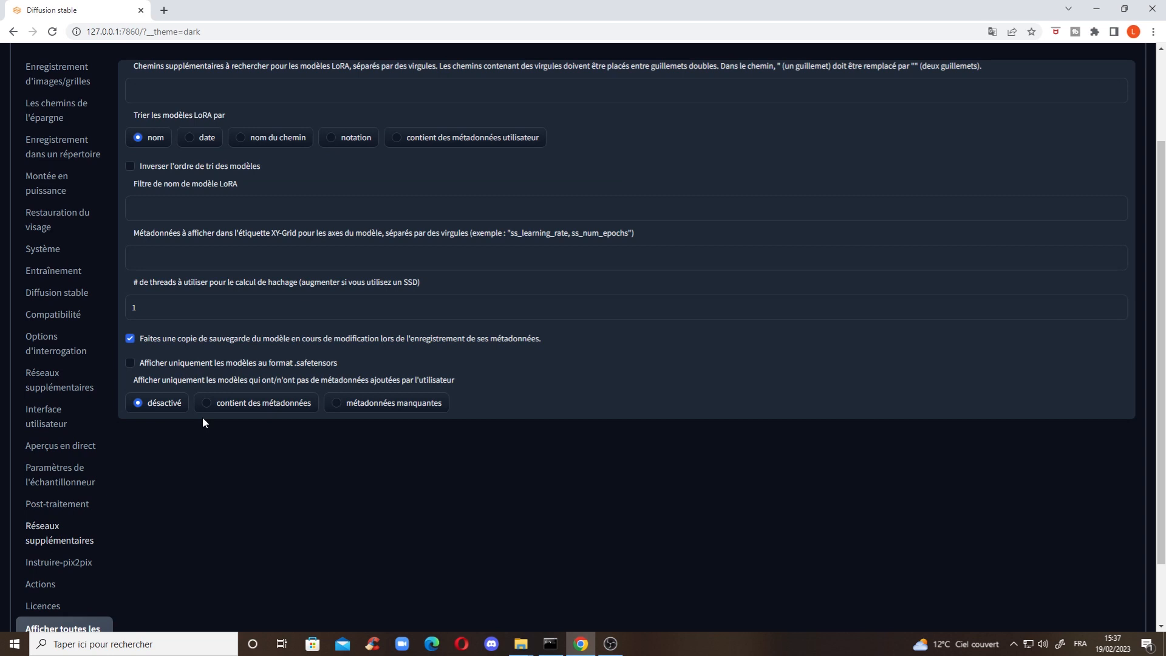
{"action": "scroll", "coordinate": [196, 334], "scroll_direction": "up", "scroll_amount": 1}
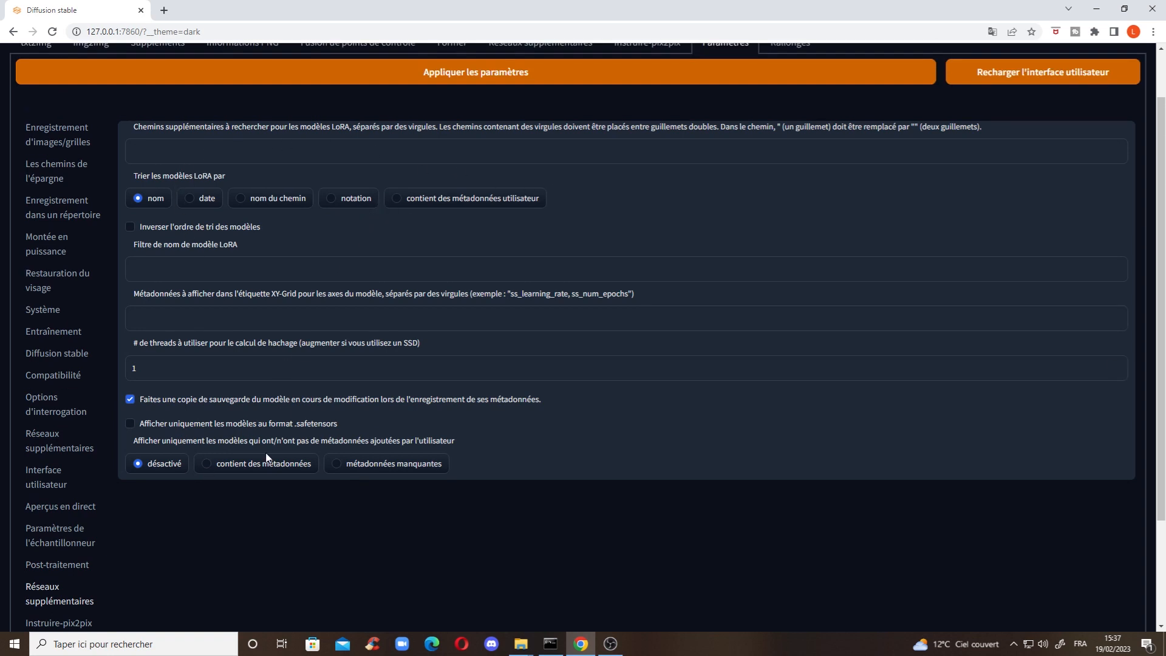
{"action": "scroll", "coordinate": [276, 437], "scroll_direction": "up", "scroll_amount": 1}
Review the default values in the Instruct-pix2pix settings
{"action": "scroll", "coordinate": [253, 445], "scroll_direction": "down", "scroll_amount": 2}
{"action": "scroll", "coordinate": [252, 444], "scroll_direction": "down", "scroll_amount": 1}
{"action": "left_click", "coordinate": [64, 505]}
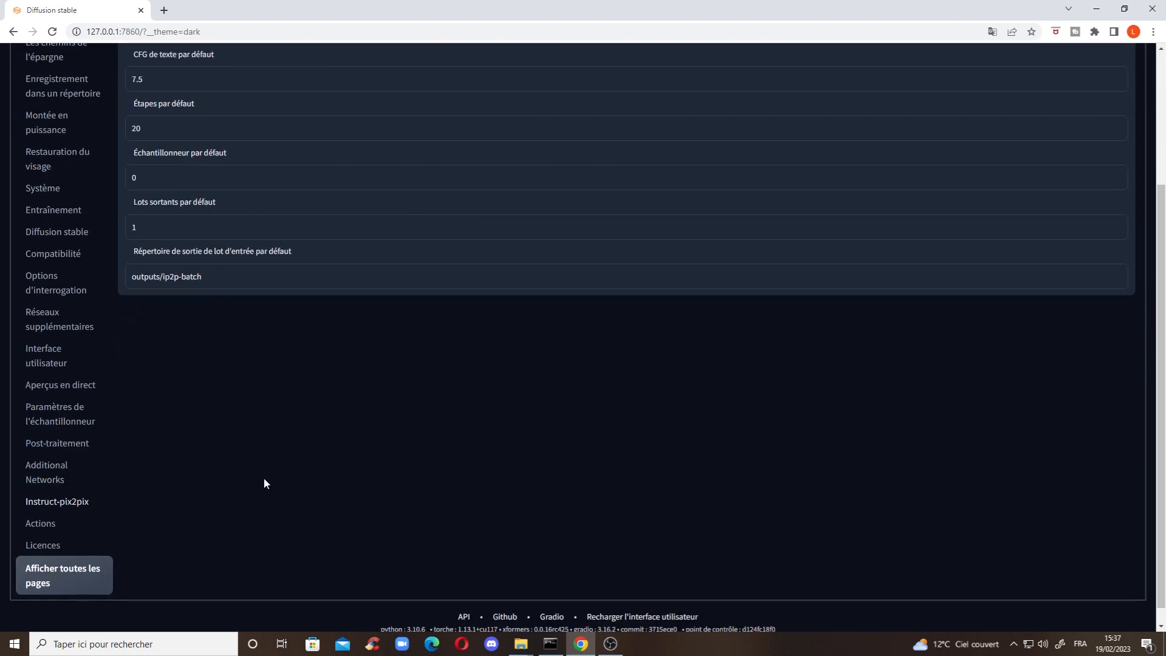
{"action": "scroll", "coordinate": [246, 484], "scroll_direction": "up", "scroll_amount": 2}
Look over the Actions and Licences pages of the settings
{"action": "scroll", "coordinate": [213, 414], "scroll_direction": "down", "scroll_amount": 2}
{"action": "left_click", "coordinate": [40, 523]}
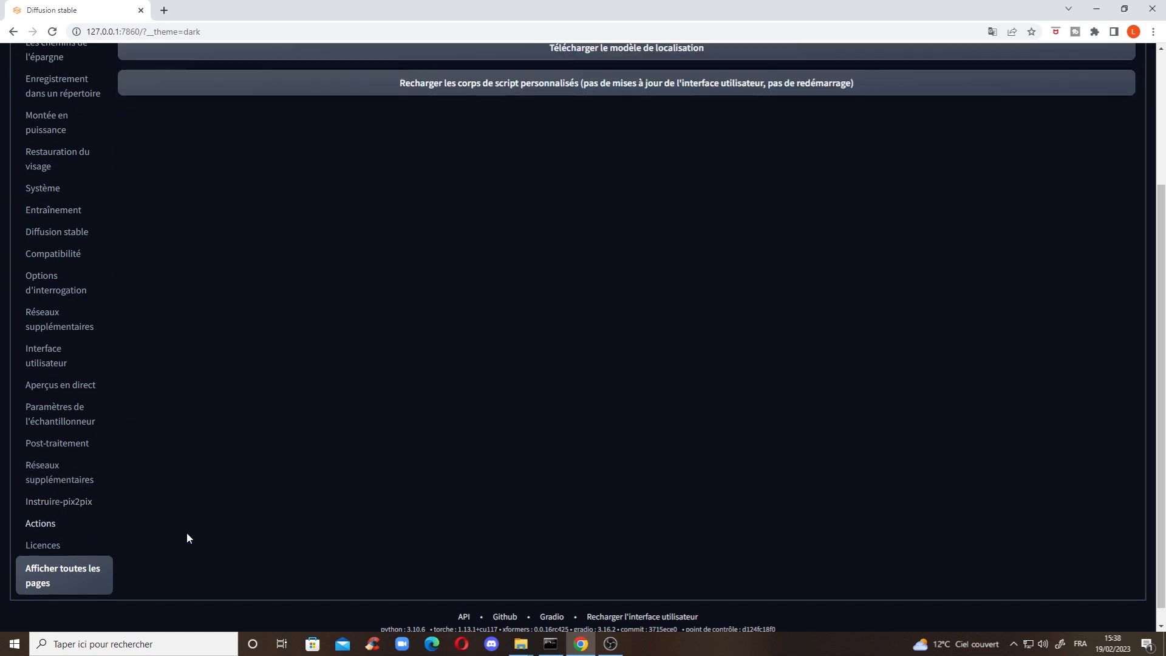
{"action": "scroll", "coordinate": [278, 457], "scroll_direction": "up", "scroll_amount": 3}
{"action": "scroll", "coordinate": [146, 503], "scroll_direction": "down", "scroll_amount": 3}
{"action": "left_click", "coordinate": [43, 545]}
{"action": "scroll", "coordinate": [263, 506], "scroll_direction": "up", "scroll_amount": 3}
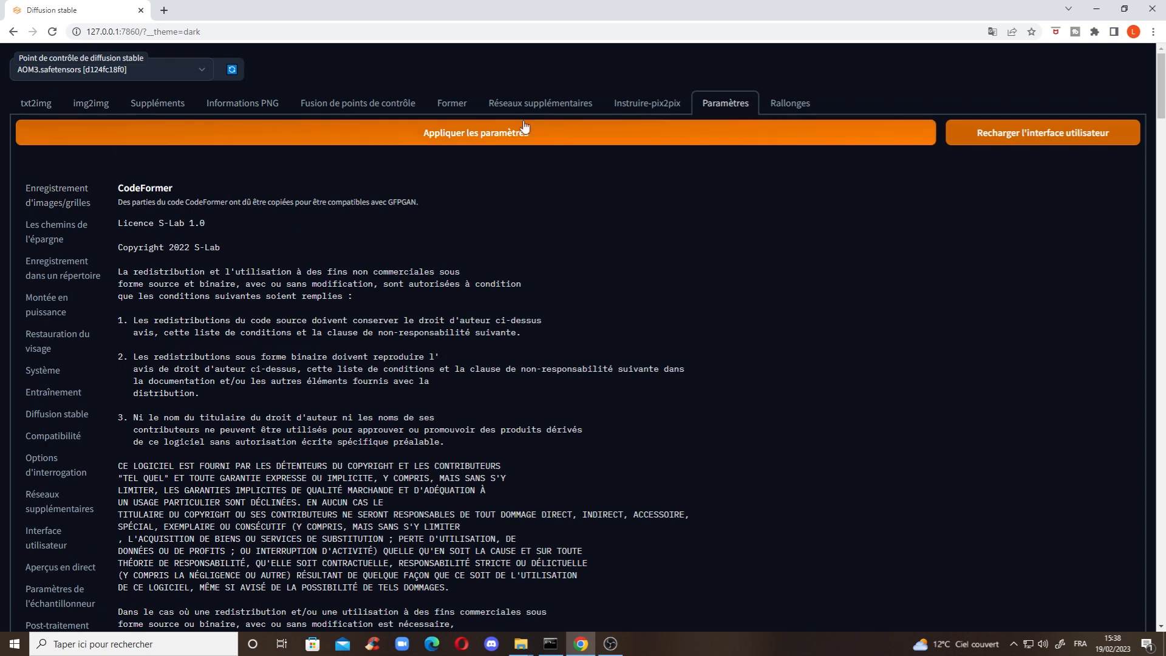
Show the extra networks in txt2img and look through the Textual Inversion, Hypernetworks, Checkpoints and Lora collections
{"action": "left_click", "coordinate": [54, 106]}
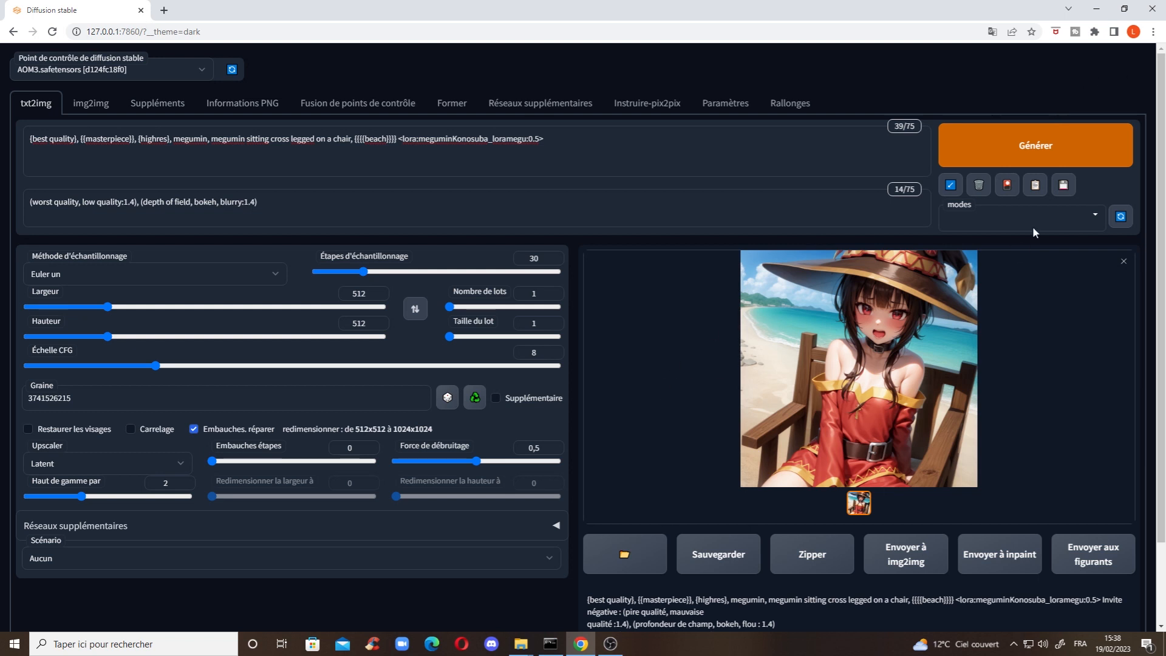
{"action": "left_click", "coordinate": [1013, 189]}
{"action": "left_click", "coordinate": [110, 266]}
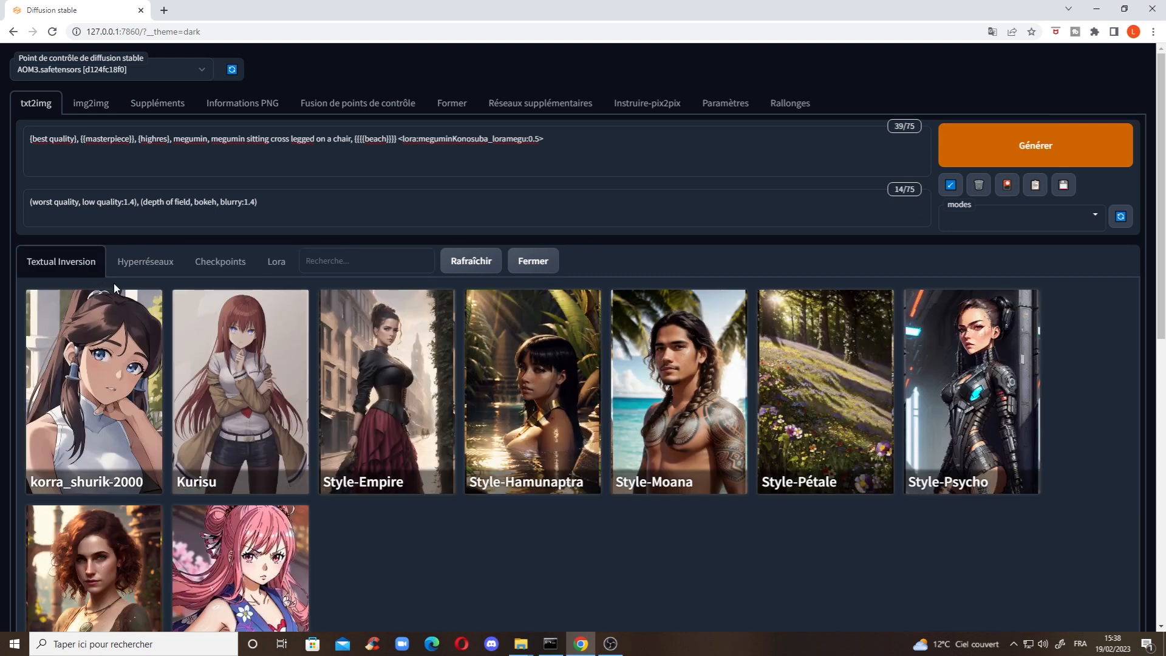
{"action": "left_click", "coordinate": [133, 268]}
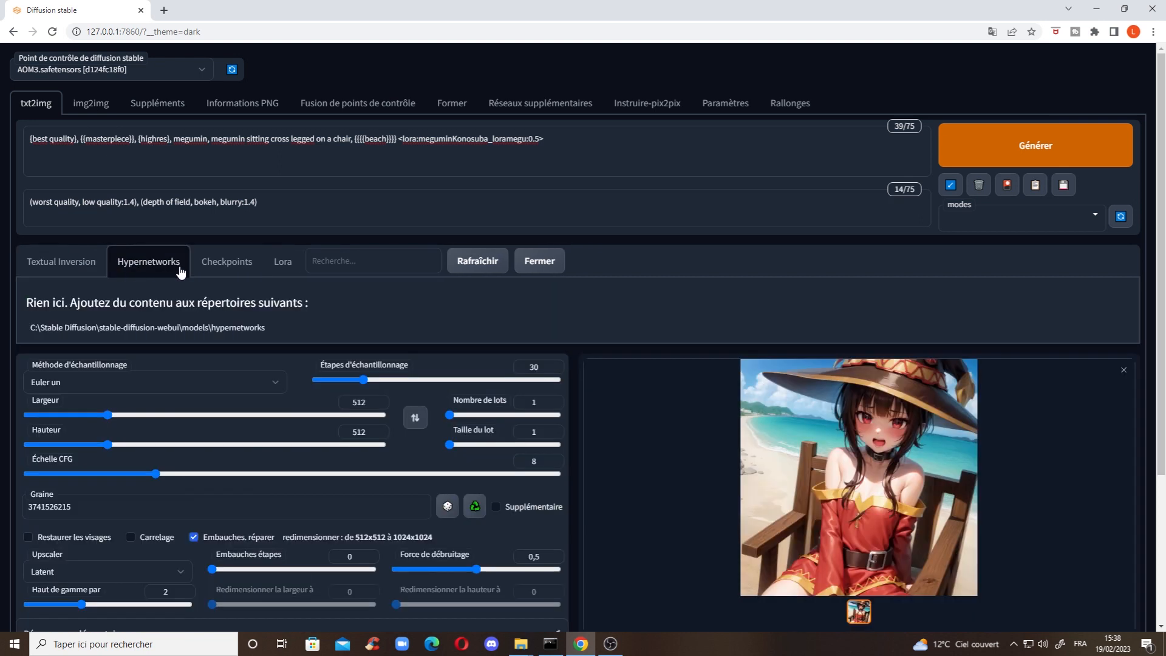
{"action": "left_click", "coordinate": [238, 265]}
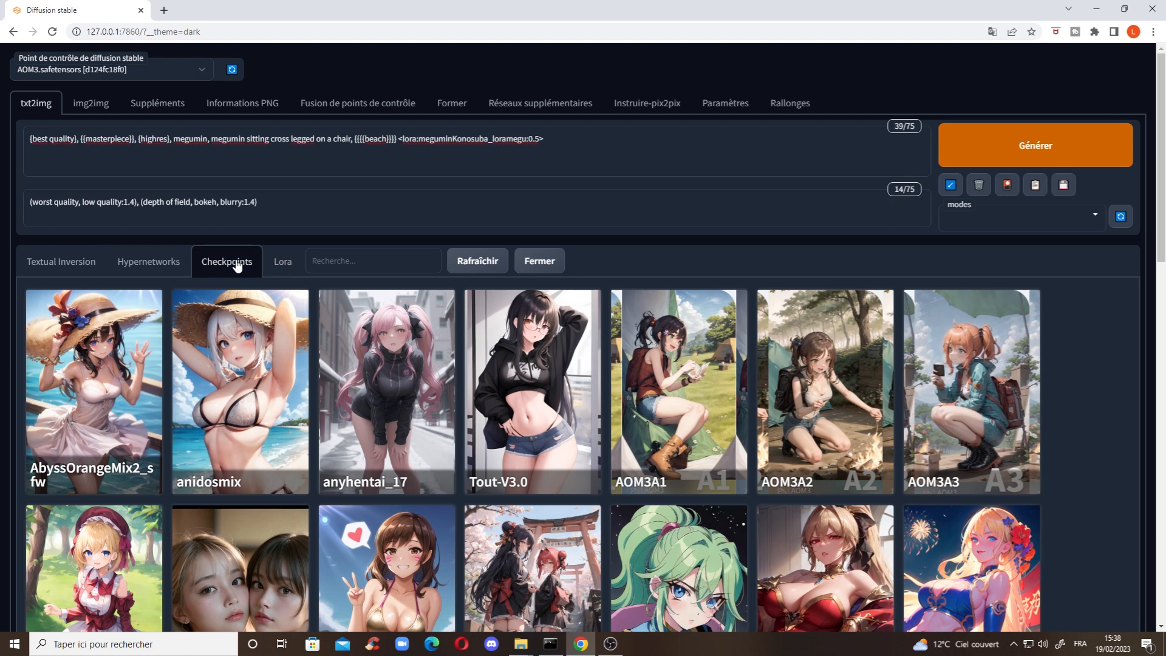
{"action": "left_click", "coordinate": [284, 263]}
{"action": "scroll", "coordinate": [446, 283], "scroll_direction": "down", "scroll_amount": 1}
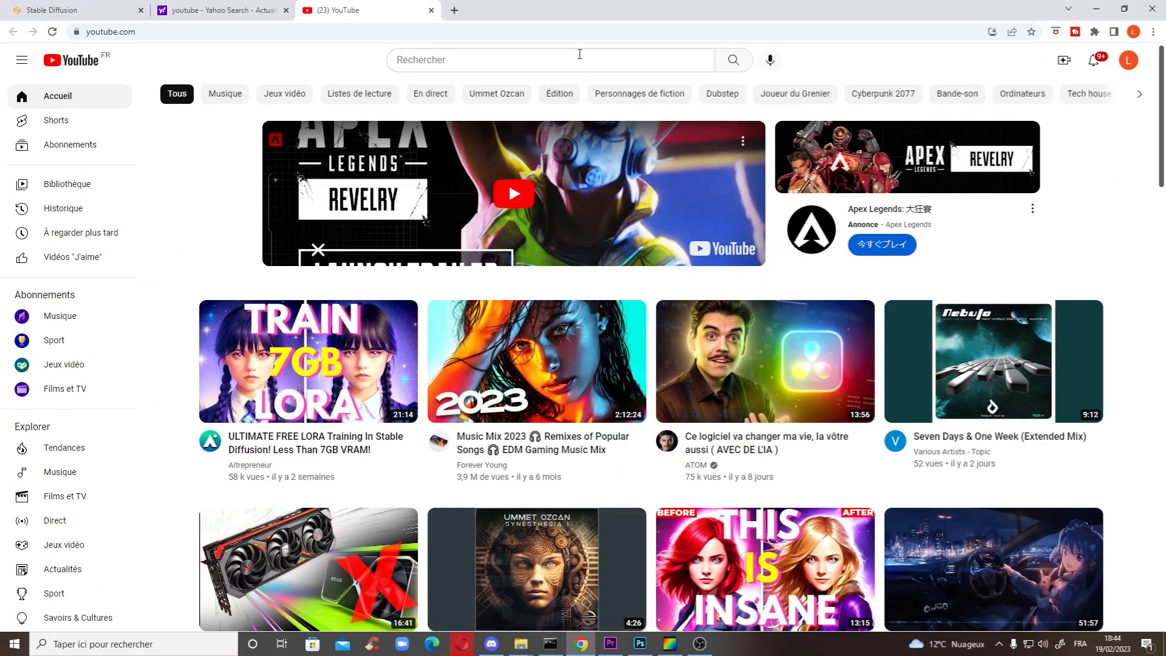
Search YouTube for "kyauto" and browse the uploaded videos of the Kyauto & Nikko channel
{"action": "left_click", "coordinate": [579, 54]}
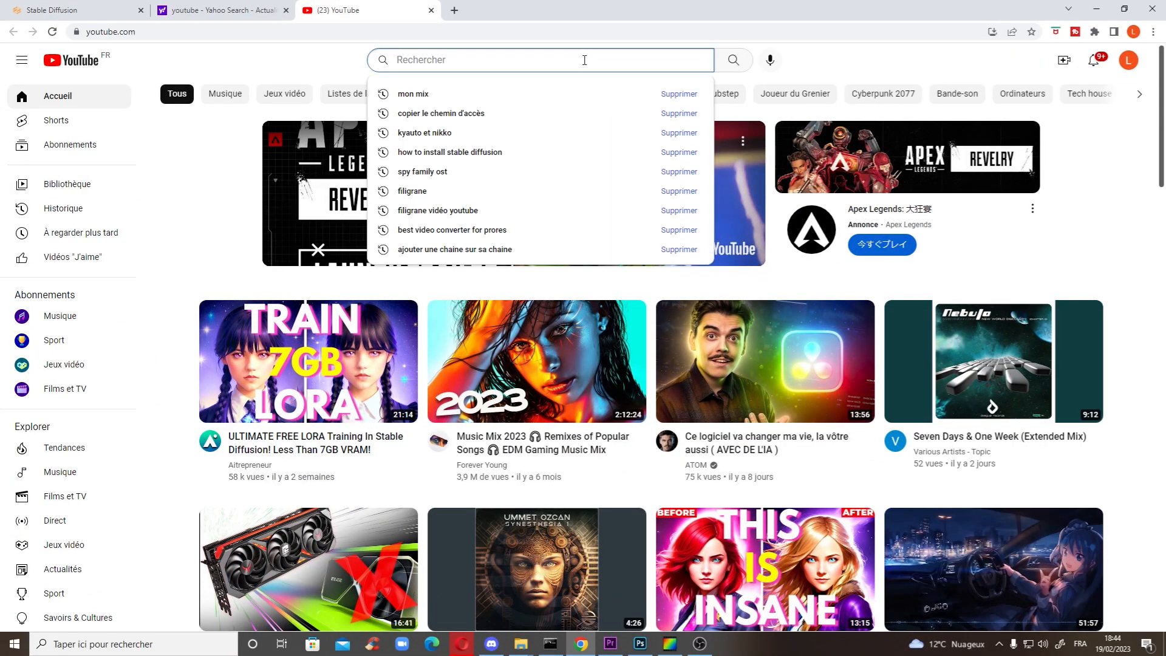
{"action": "type", "text": "kyauto"}
{"action": "key", "text": "Return"}
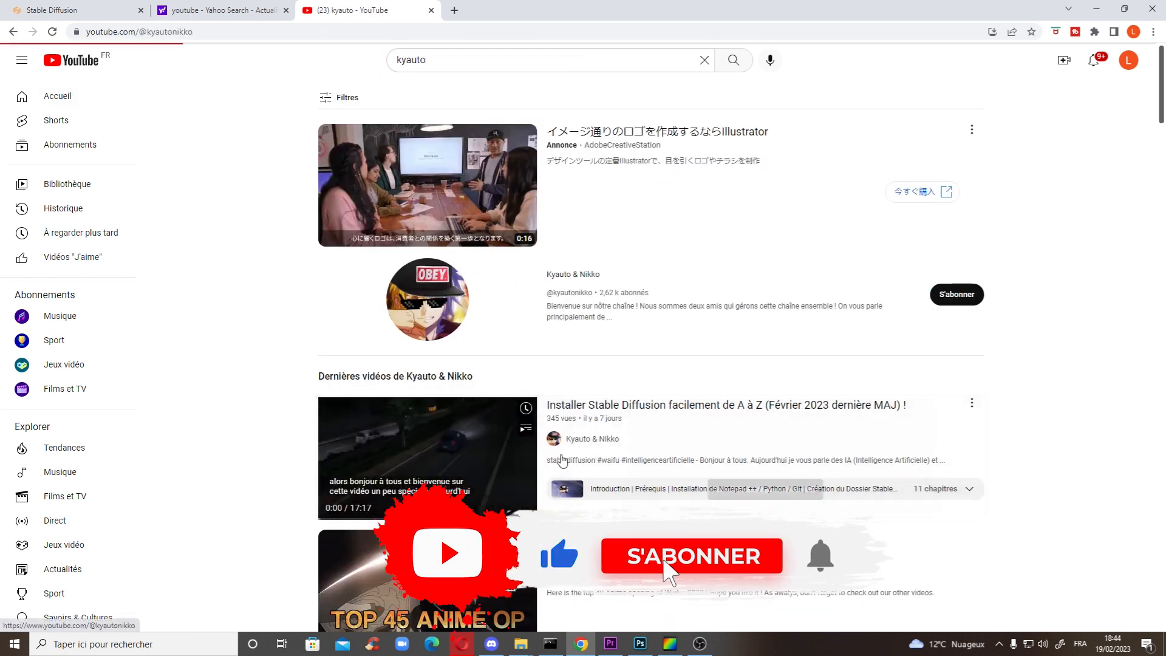
{"action": "left_click", "coordinate": [592, 439]}
{"action": "left_click", "coordinate": [362, 320]}
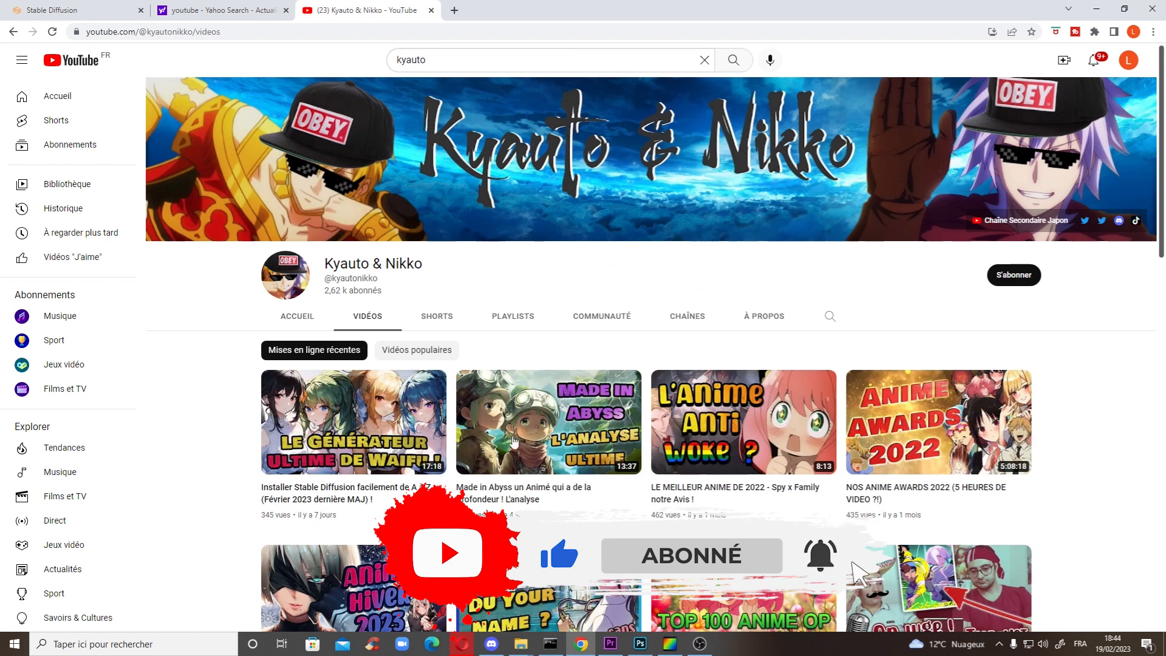
{"action": "scroll", "coordinate": [985, 224], "scroll_direction": "down", "scroll_amount": 1}
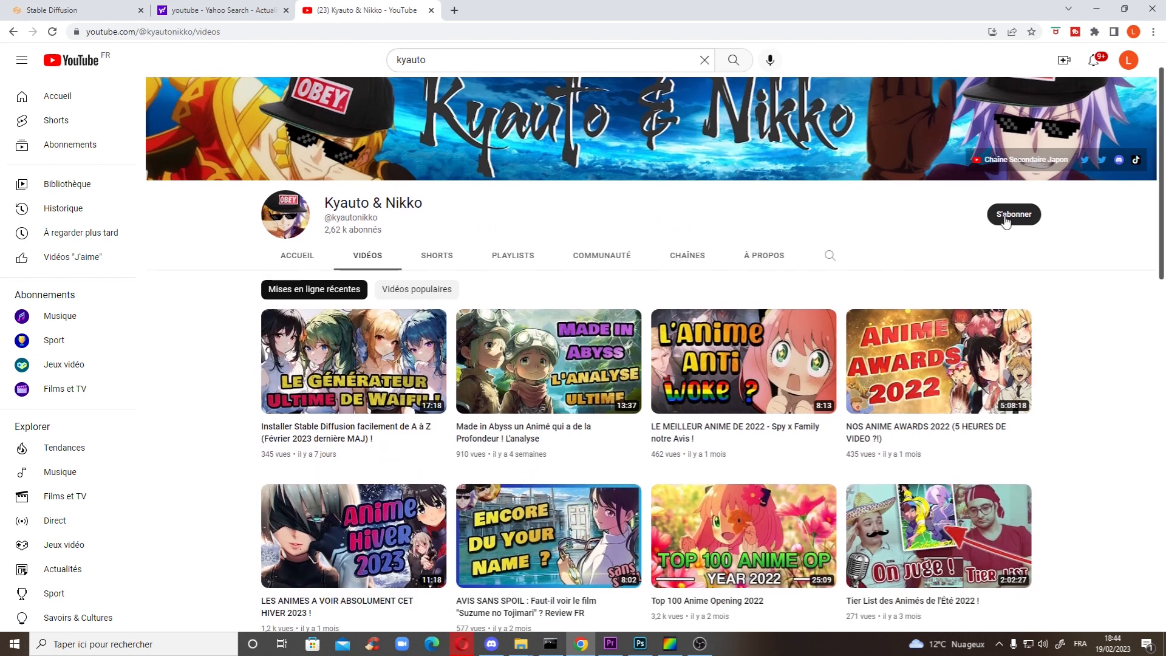
{"action": "scroll", "coordinate": [1033, 246], "scroll_direction": "down", "scroll_amount": 4}
{"action": "scroll", "coordinate": [1034, 248], "scroll_direction": "down", "scroll_amount": 9}
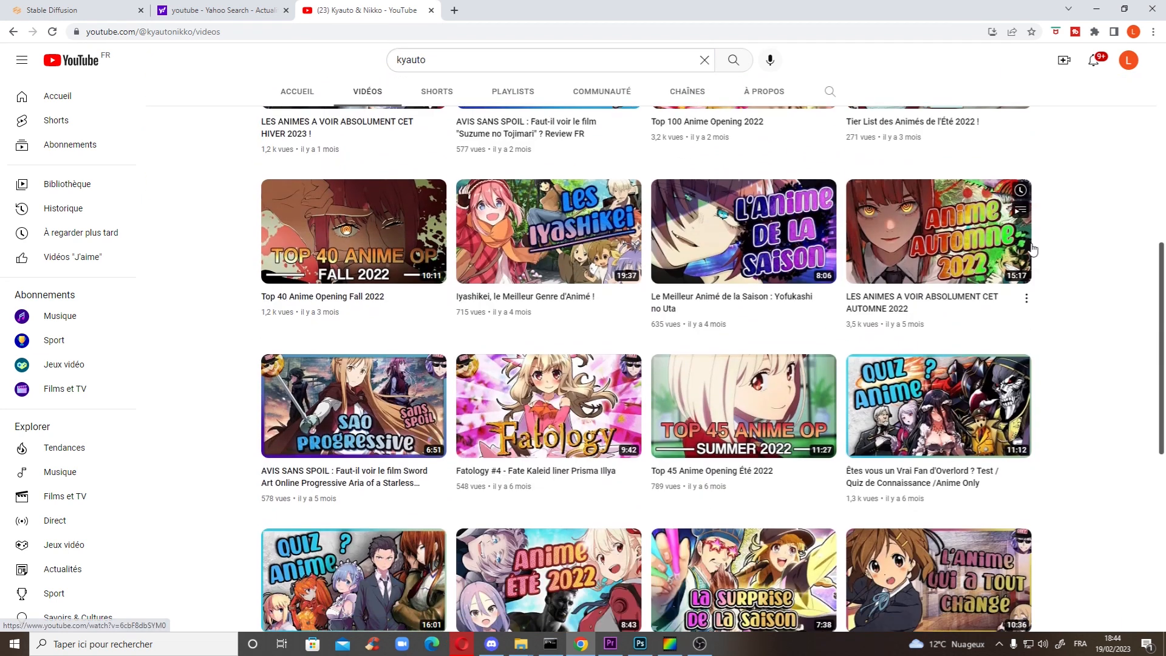
{"action": "scroll", "coordinate": [1033, 248], "scroll_direction": "down", "scroll_amount": 4}
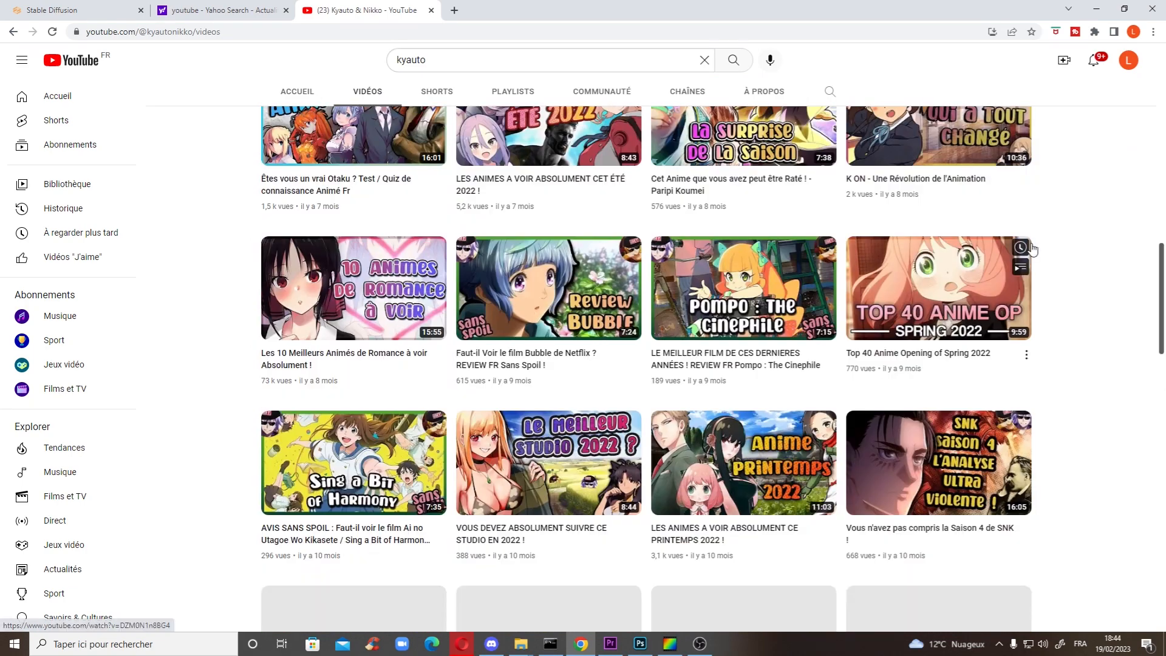